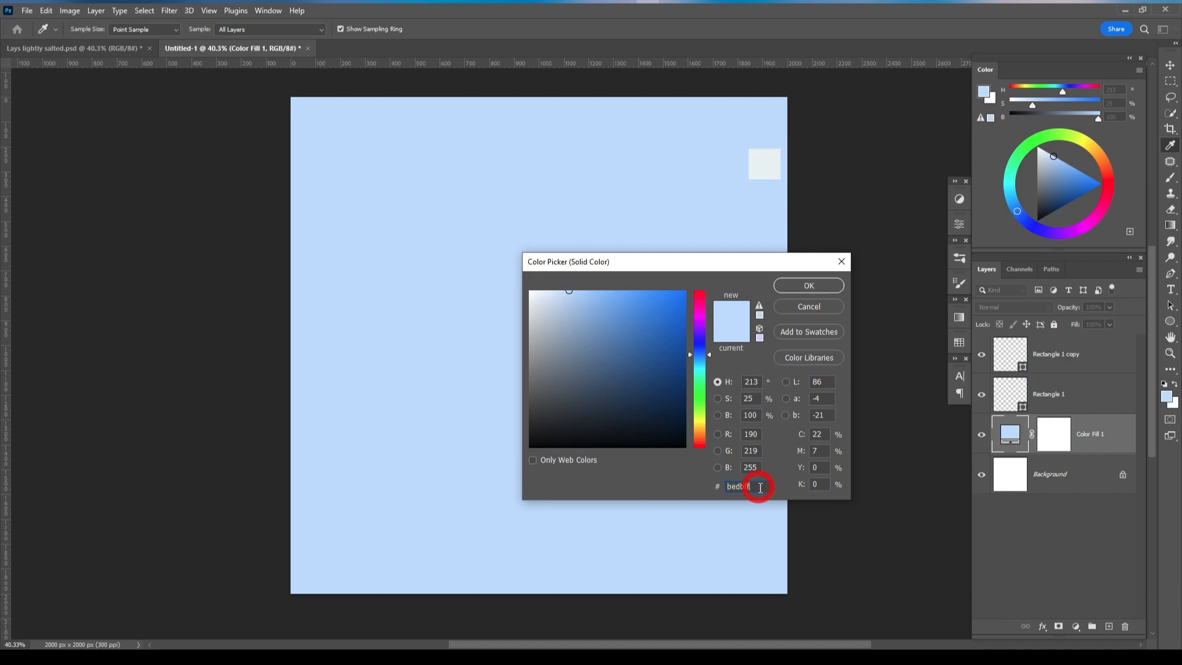
# - Accept the light blue bedbff fill colour and convert the Color Fill 1 layer to a smart object
pyautogui.click(810, 287)
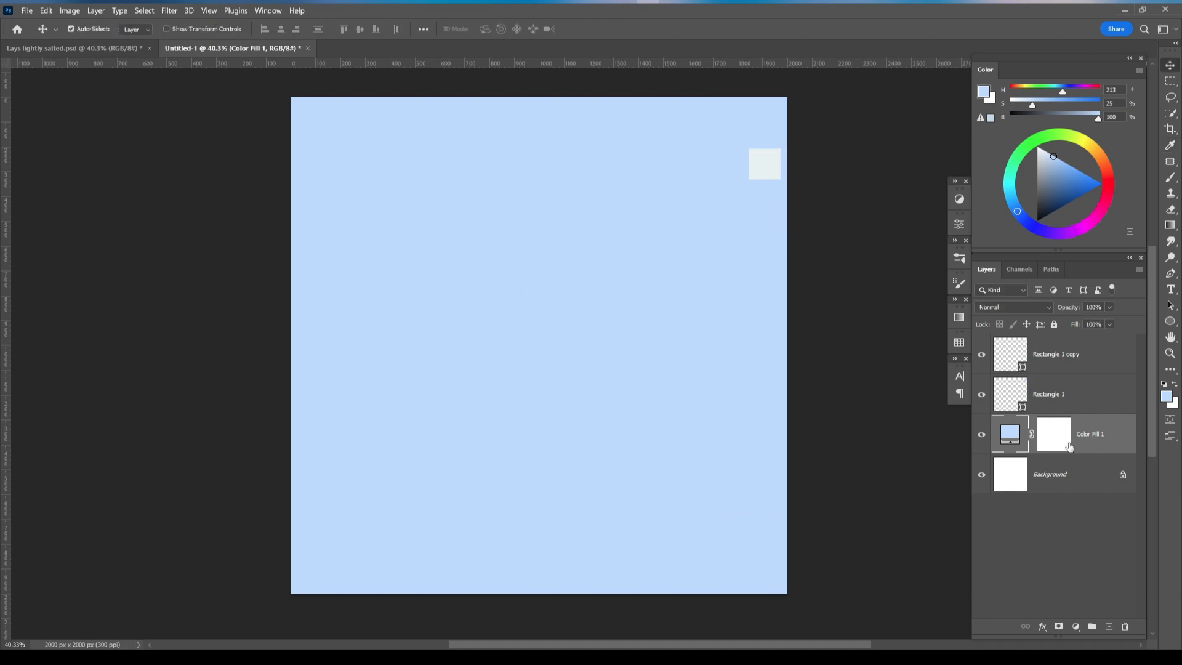
pyautogui.rightClick(1110, 432)
pyautogui.click(986, 300)
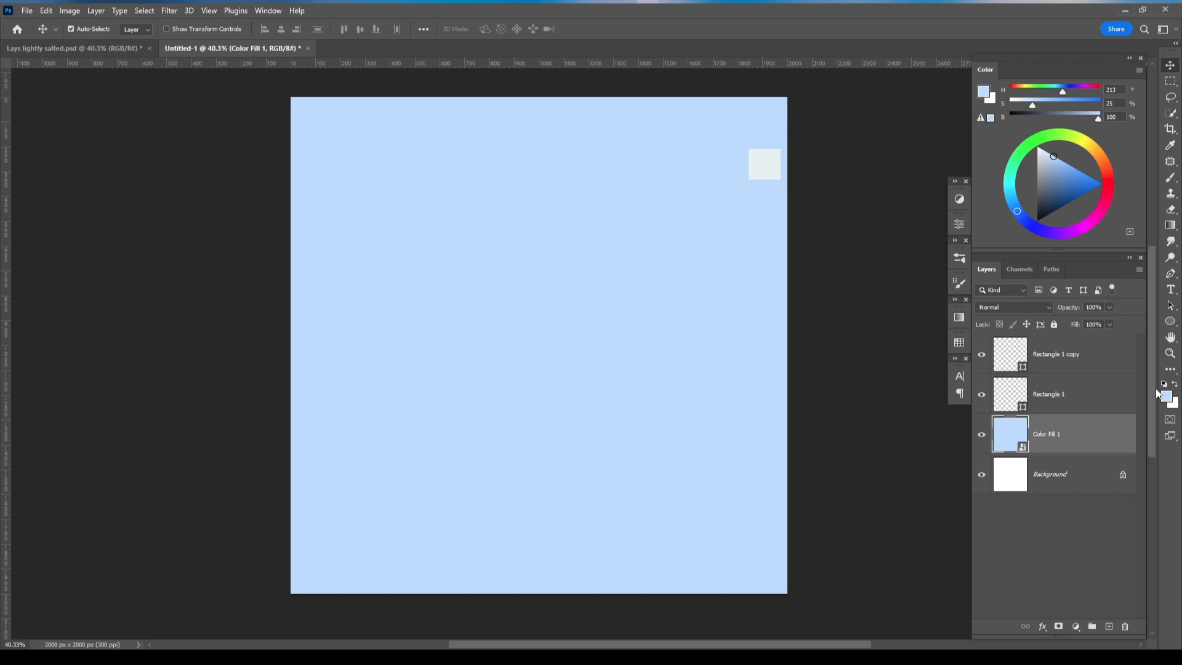
# - Draw a circle about 708 px wide and fill it with the off-white e9f2f3 sampled from the swatch square
pyautogui.click(1170, 322)
pyautogui.moveTo(533, 323); pyautogui.dragTo(611, 405)
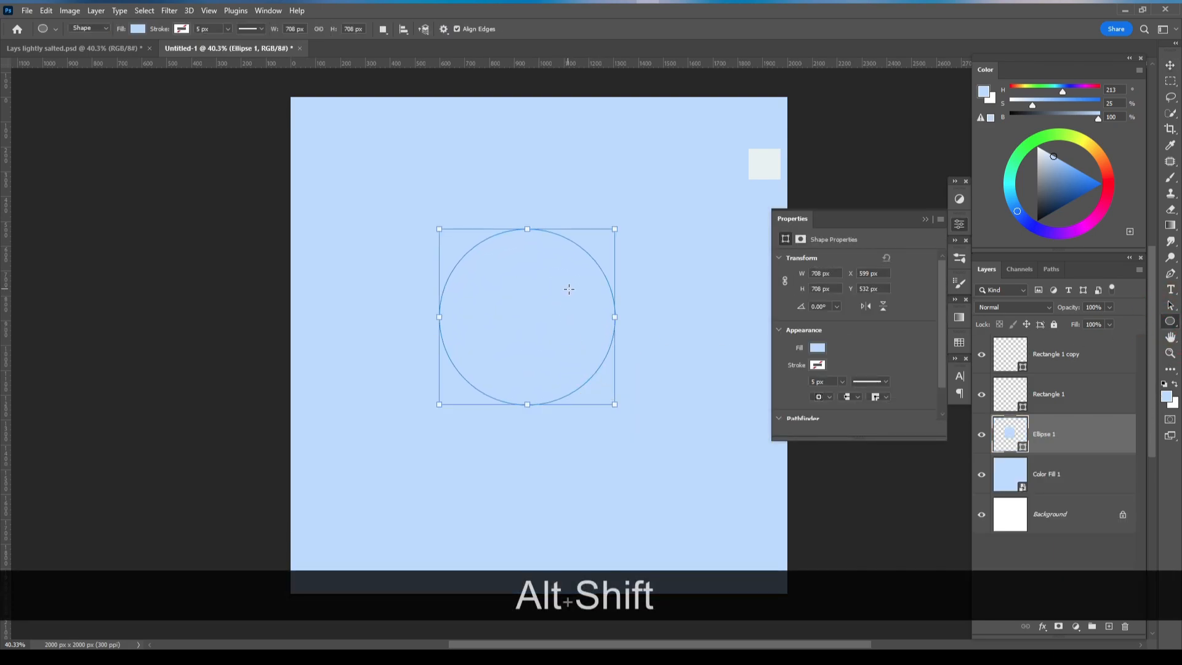
pyautogui.doubleClick(1006, 433)
pyautogui.click(764, 161)
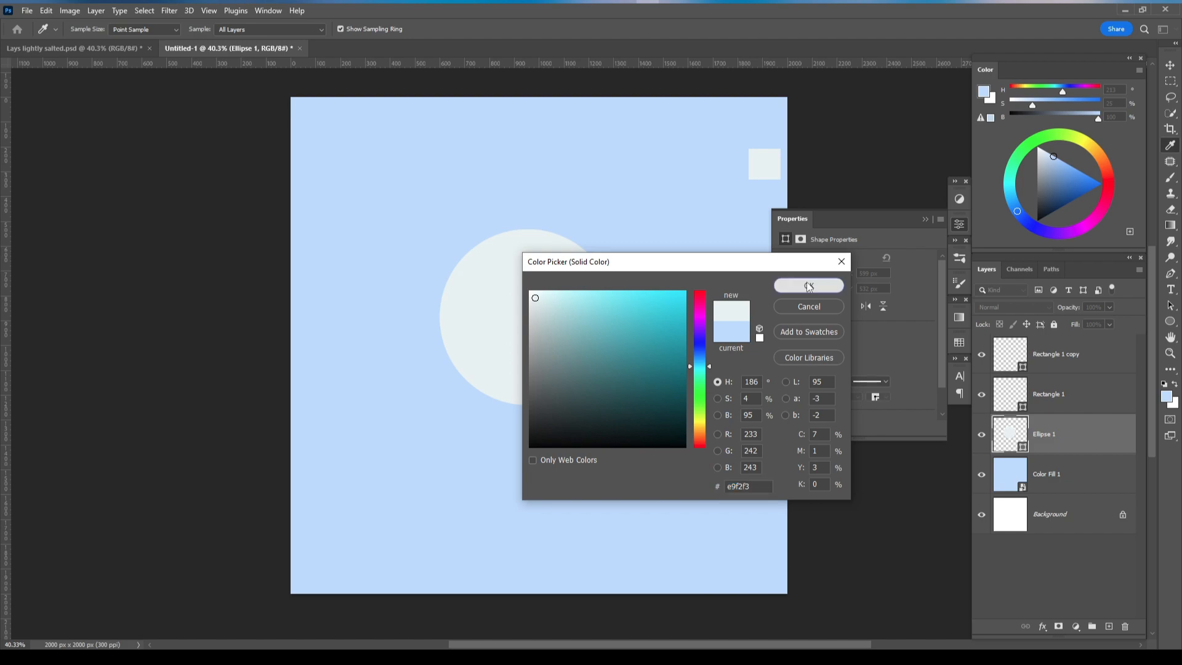
pyautogui.click(808, 286)
pyautogui.click(926, 220)
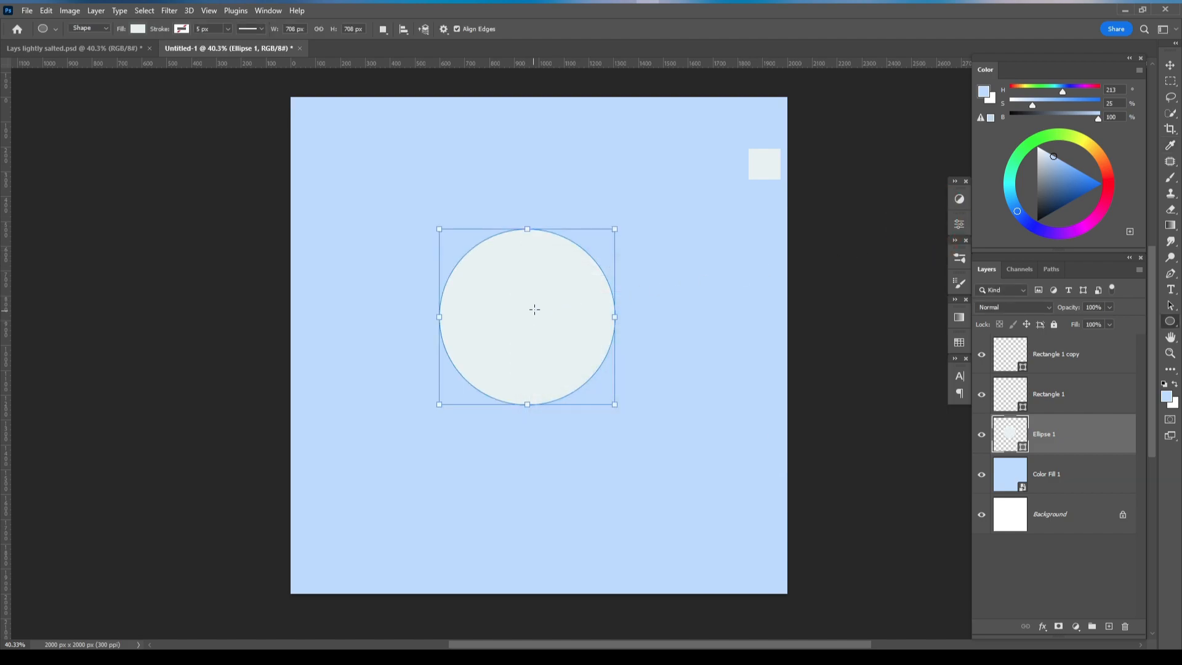
# - Centre the off-white circle on the canvas and enlarge it slightly from its centre
pyautogui.press('v')
pyautogui.moveTo(530, 297); pyautogui.dragTo(544, 321)
pyautogui.press('ctrl')
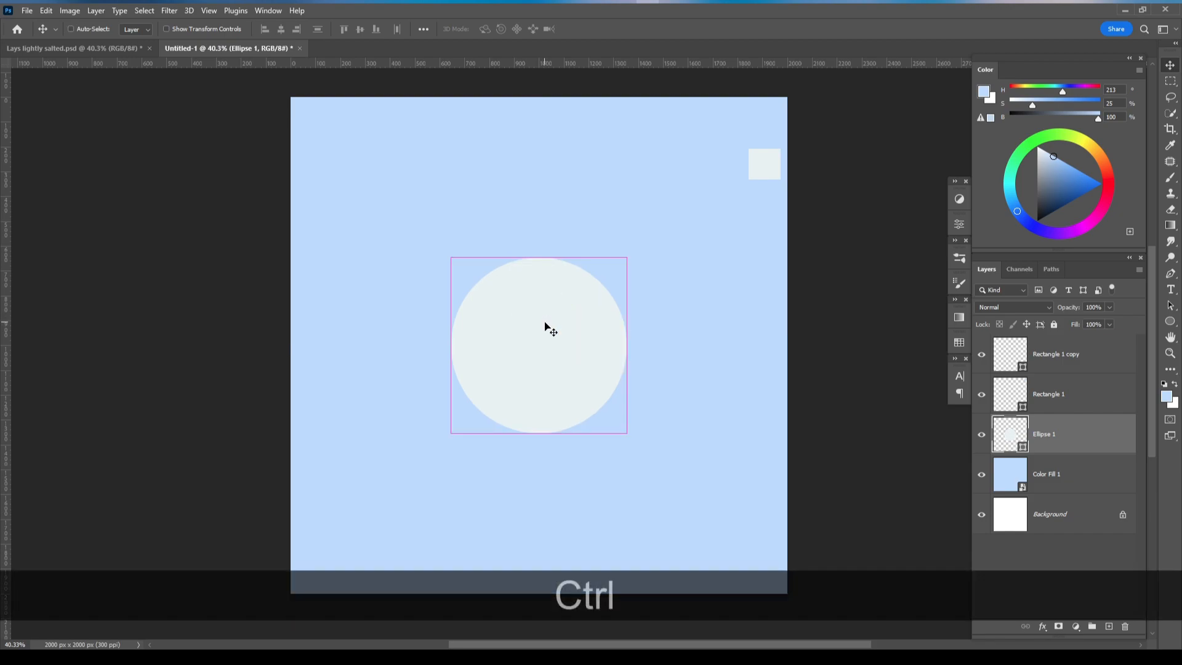
pyautogui.hotkey('ctrl', 't')
pyautogui.moveTo(625, 256); pyautogui.dragTo(651, 253)
pyautogui.click(609, 29)
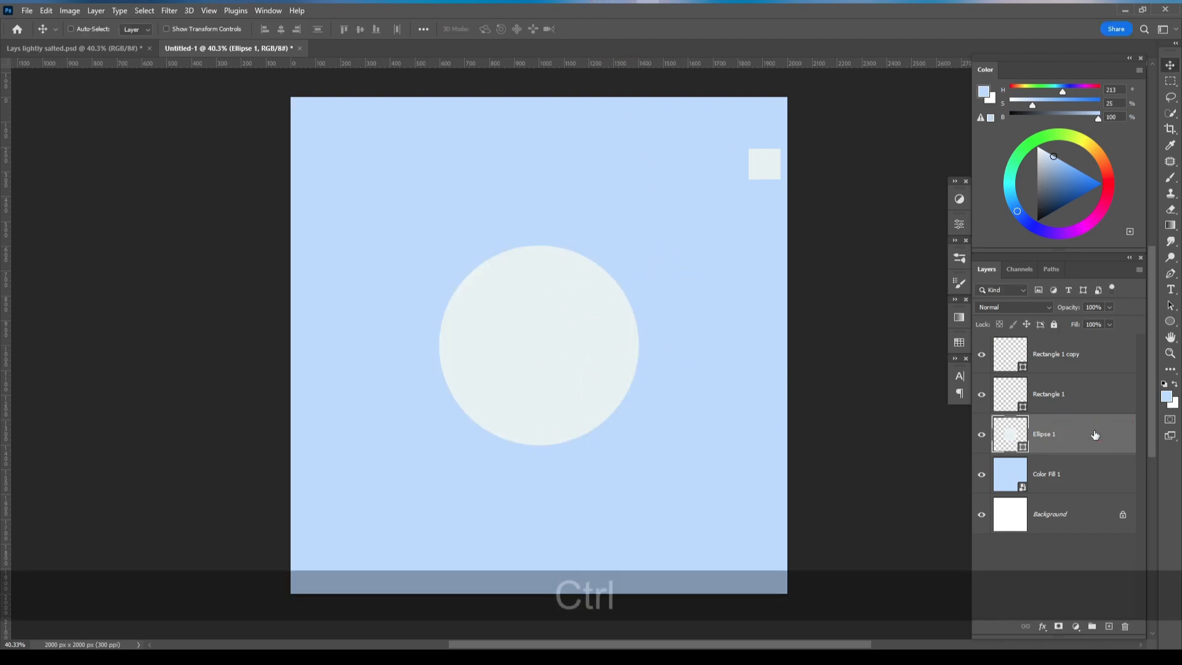
# - Duplicate the circle layer and scale the copy from its centre to about 1191 px wide
pyautogui.hotkey('ctrl', 'j')
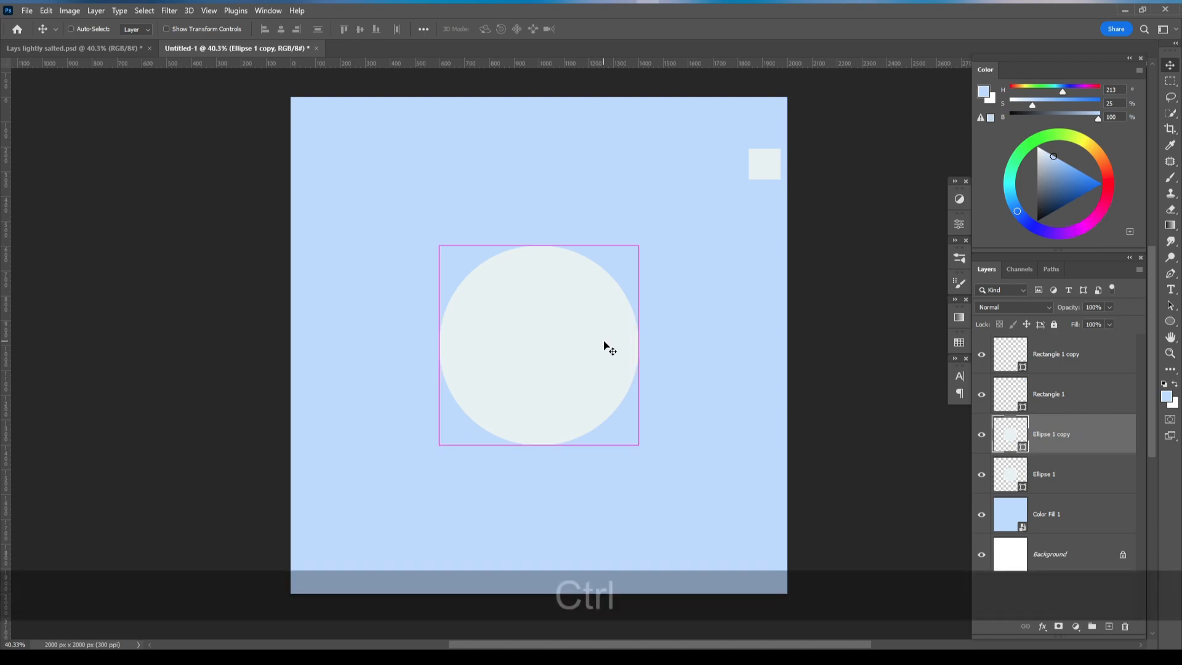
pyautogui.hotkey('ctrl', 't')
pyautogui.moveTo(641, 244); pyautogui.dragTo(692, 204)
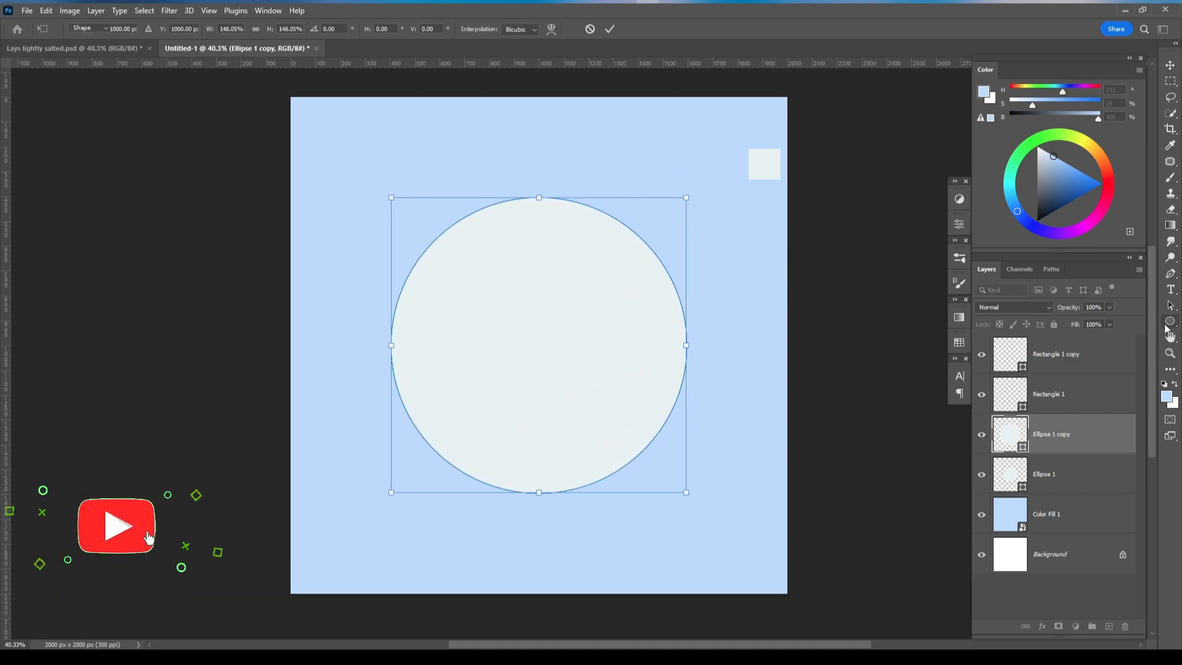
pyautogui.press('Return')
# - Turn the larger circle into a ring with no fill and an off-white stroke about 105.65 px wide
pyautogui.click(126, 29)
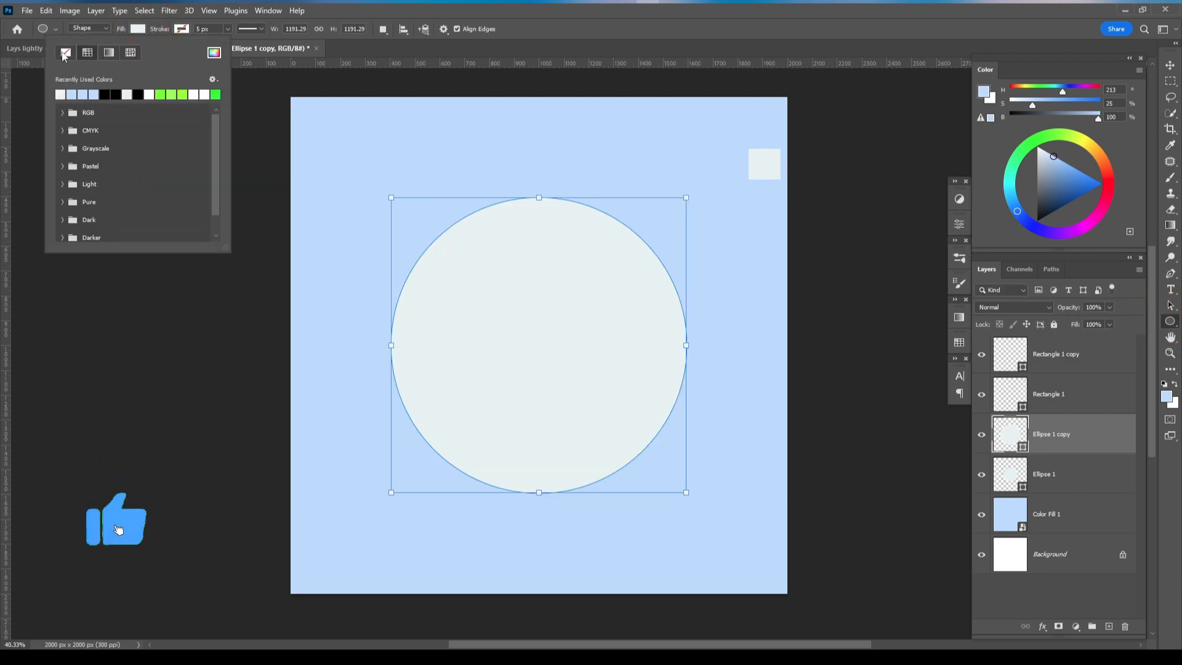
pyautogui.click(66, 52)
pyautogui.click(182, 30)
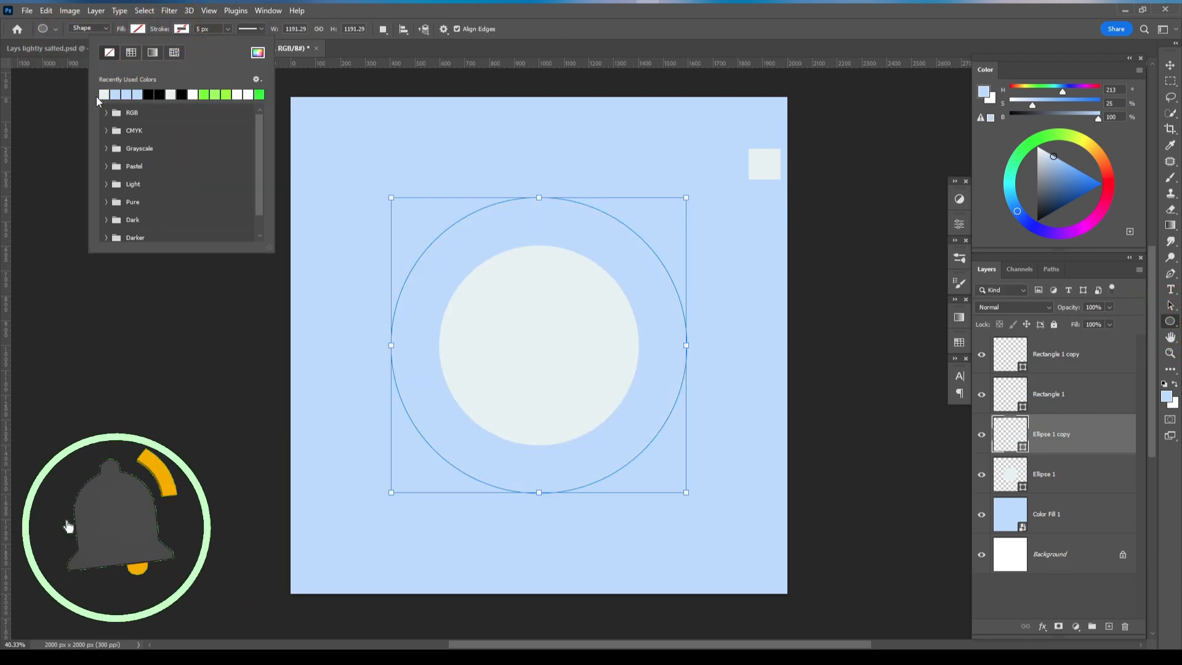
pyautogui.click(231, 30)
pyautogui.moveTo(226, 43); pyautogui.dragTo(249, 43)
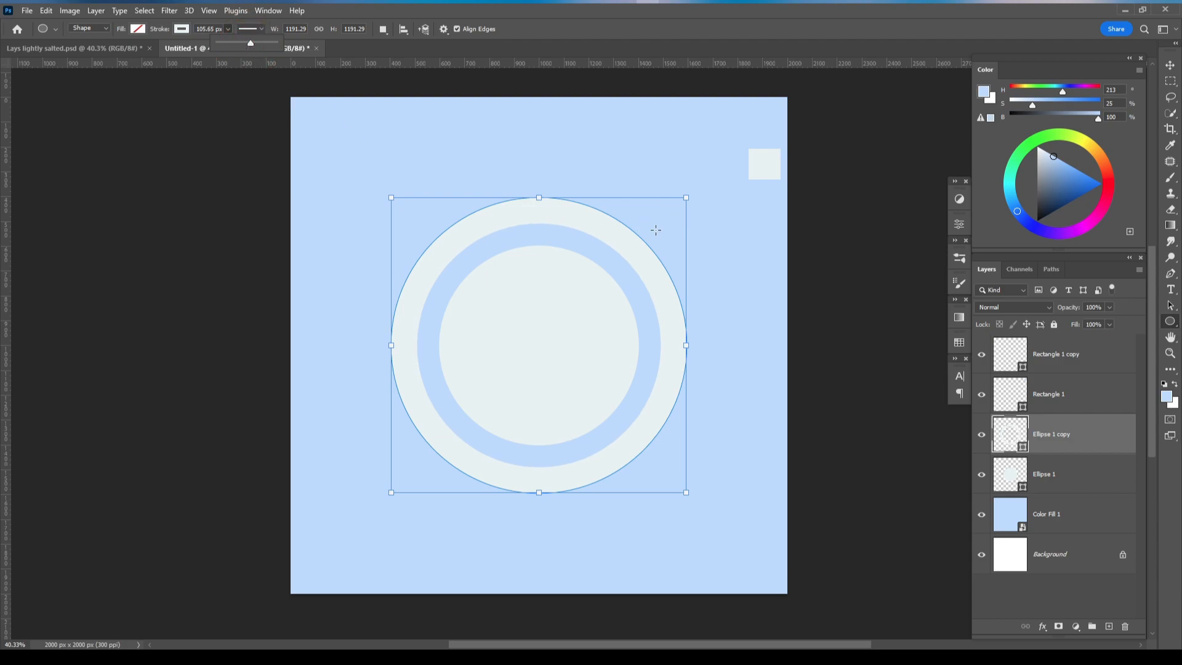
# - Convert the ring layer to a smart object and scale it to about 119.34% from its centre
pyautogui.rightClick(1097, 448)
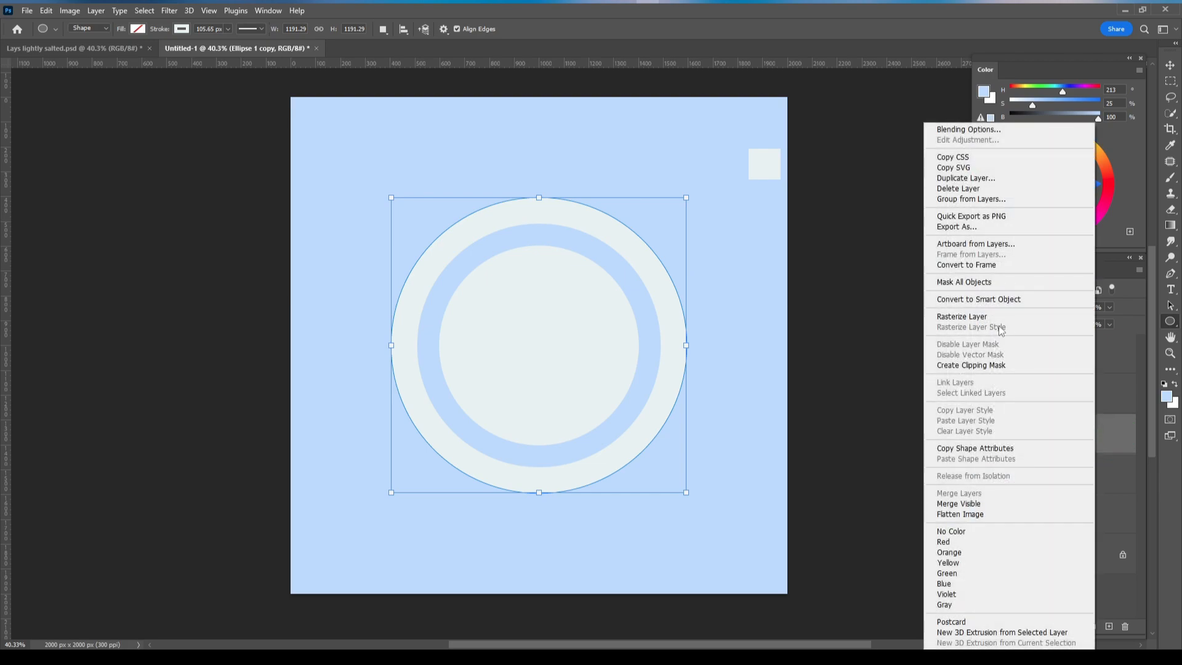
pyautogui.click(974, 302)
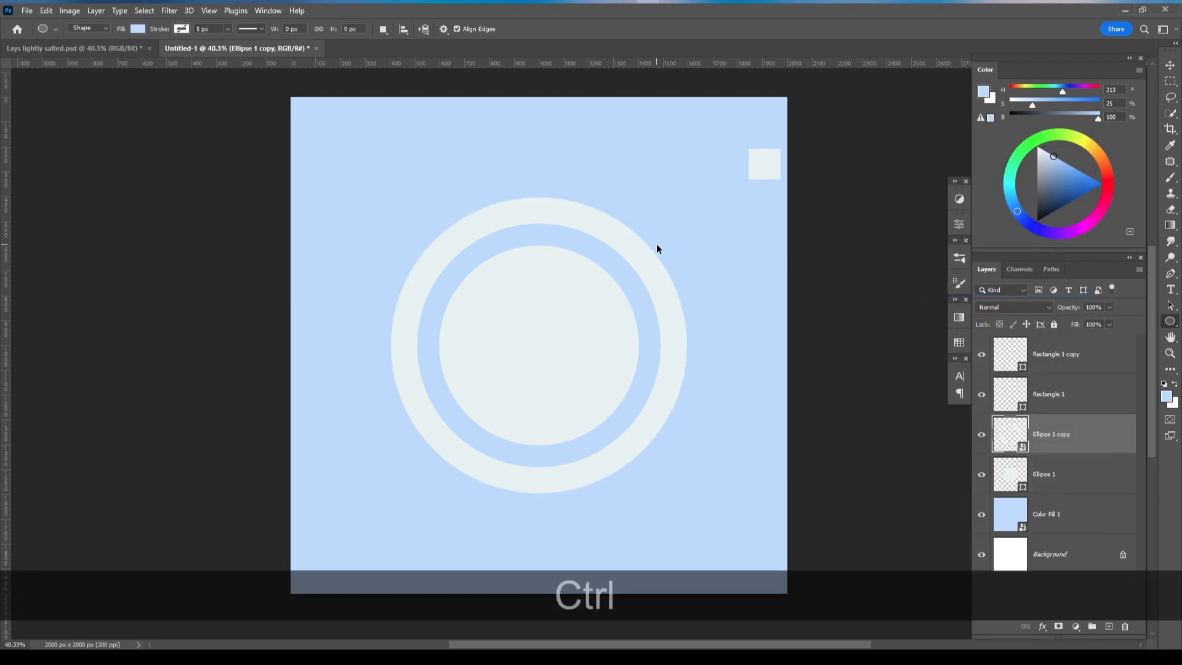
pyautogui.hotkey('ctrl', 't')
pyautogui.moveTo(686, 198); pyautogui.dragTo(721, 177)
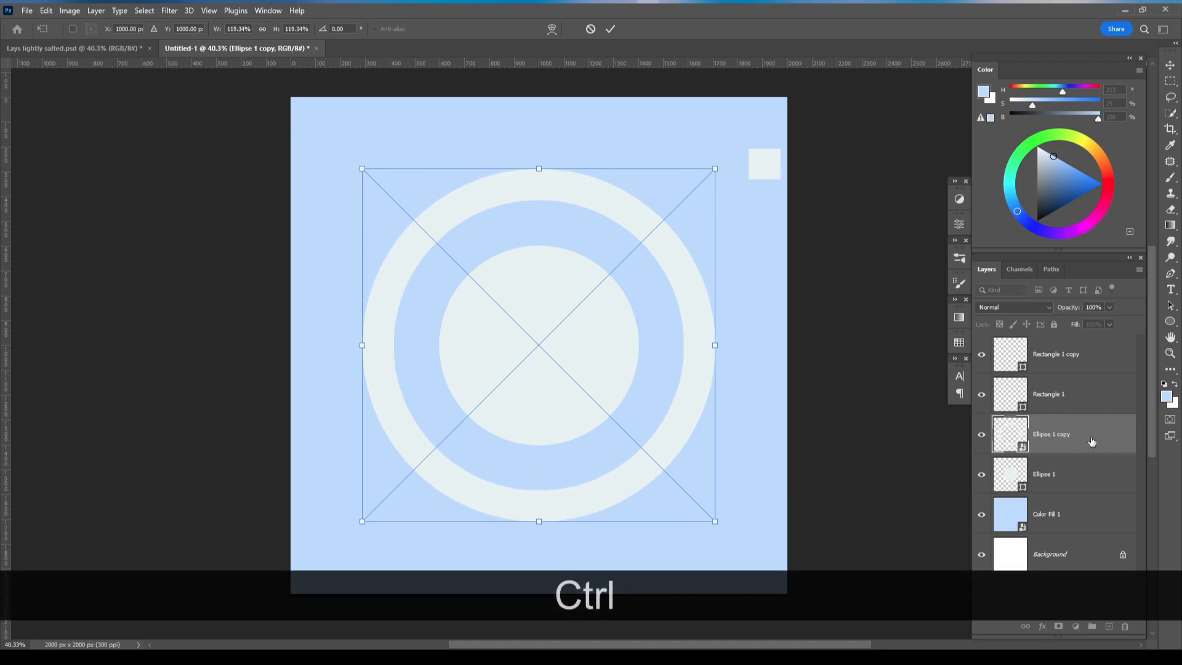
pyautogui.hotkey('ctrl', 'j')
pyautogui.moveTo(716, 170); pyautogui.dragTo(738, 144)
pyautogui.hotkey('ctrl', 'z')
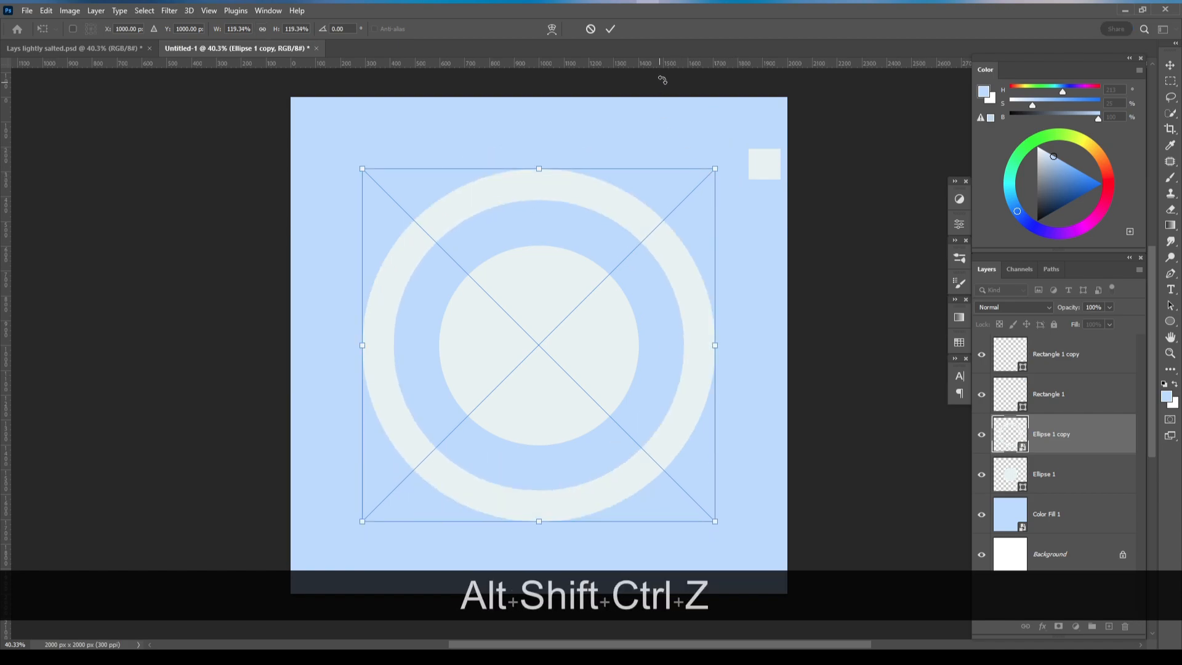
pyautogui.click(610, 31)
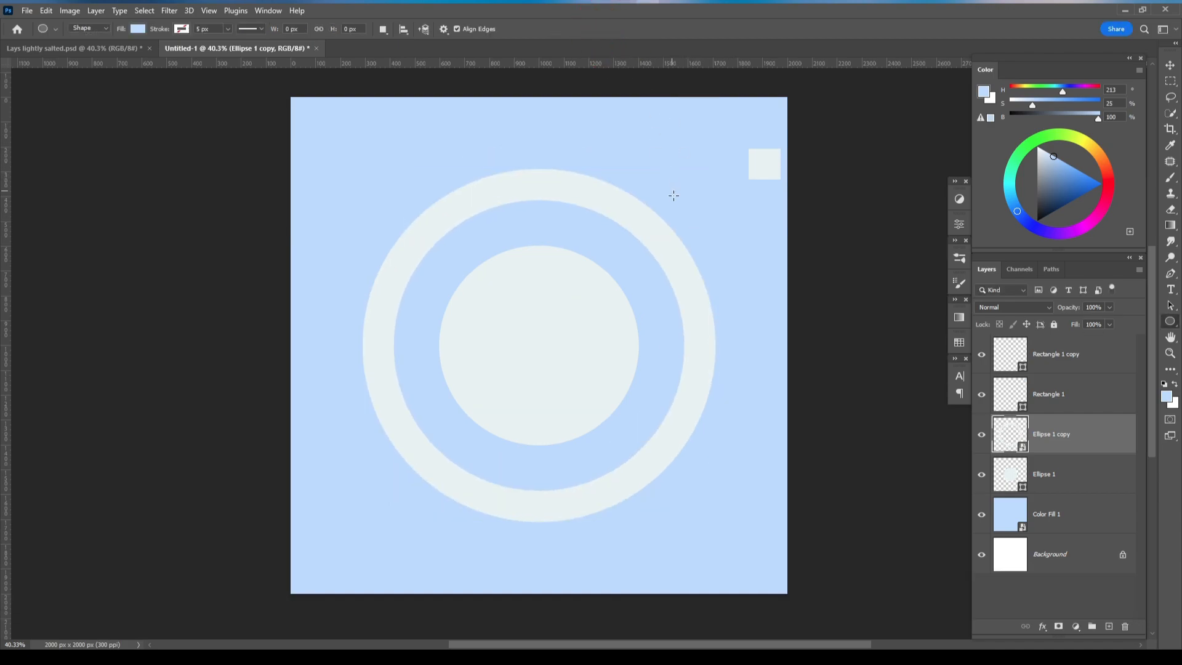
# - Duplicate the ring layer and enlarge the copy from its centre into a second ring nearly filling the canvas
pyautogui.press('v')
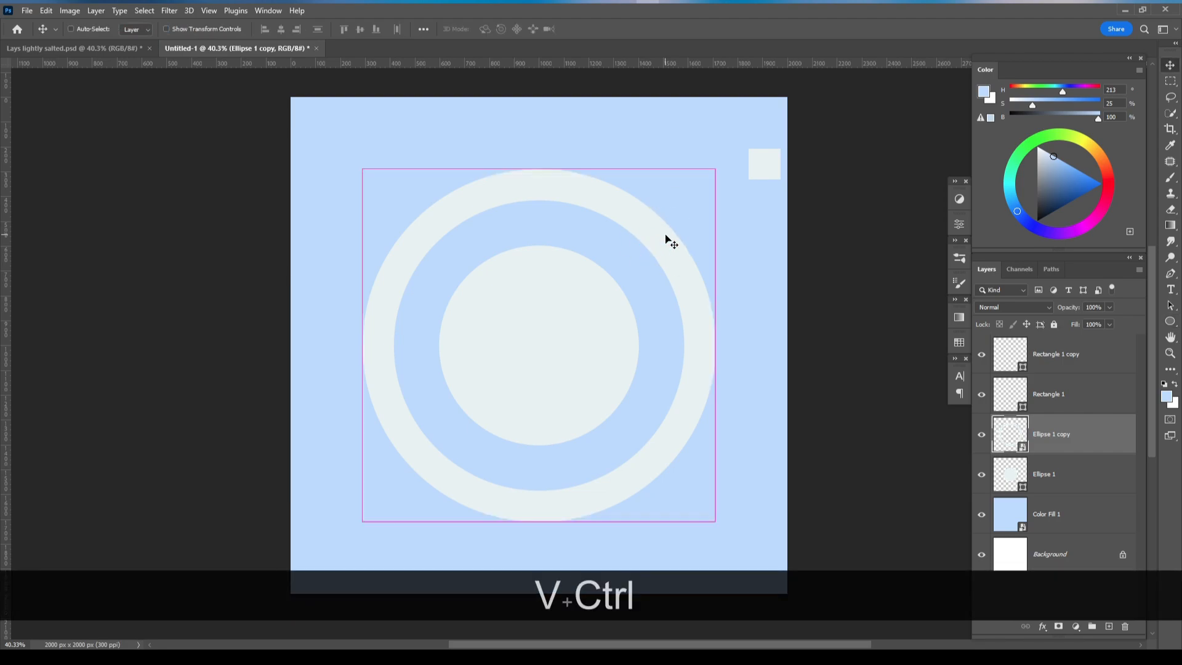
pyautogui.hotkey('ctrl', 'j')
pyautogui.hotkey('ctrl', 't')
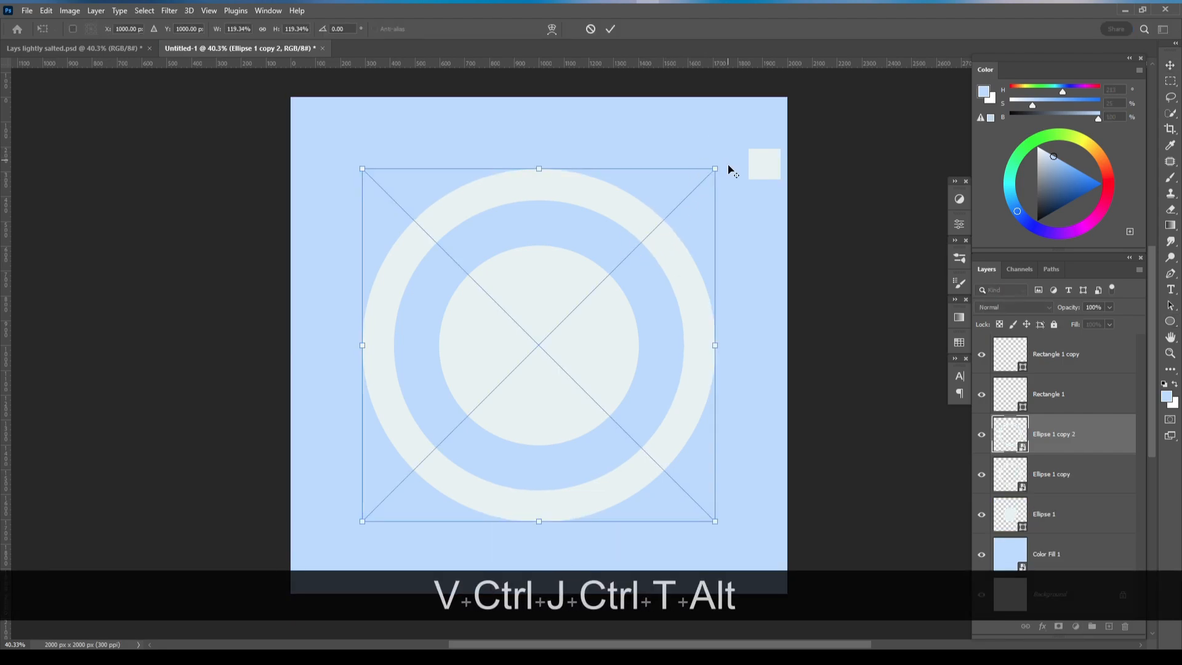
pyautogui.moveTo(714, 170); pyautogui.dragTo(795, 88)
pyautogui.click(609, 29)
# - Duplicate the second ring and enlarge the copy from its centre so it extends beyond the canvas edges
pyautogui.hotkey('ctrl', 'j')
pyautogui.hotkey('ctrl', 't')
pyautogui.scroll(-2, 770, 196)
pyautogui.moveTo(786, 130); pyautogui.dragTo(852, 73)
pyautogui.click(610, 29)
# - Group the four ellipse layers and name the group circles
pyautogui.keyDown('shift'); pyautogui.click(1071, 559); pyautogui.keyUp('shift')
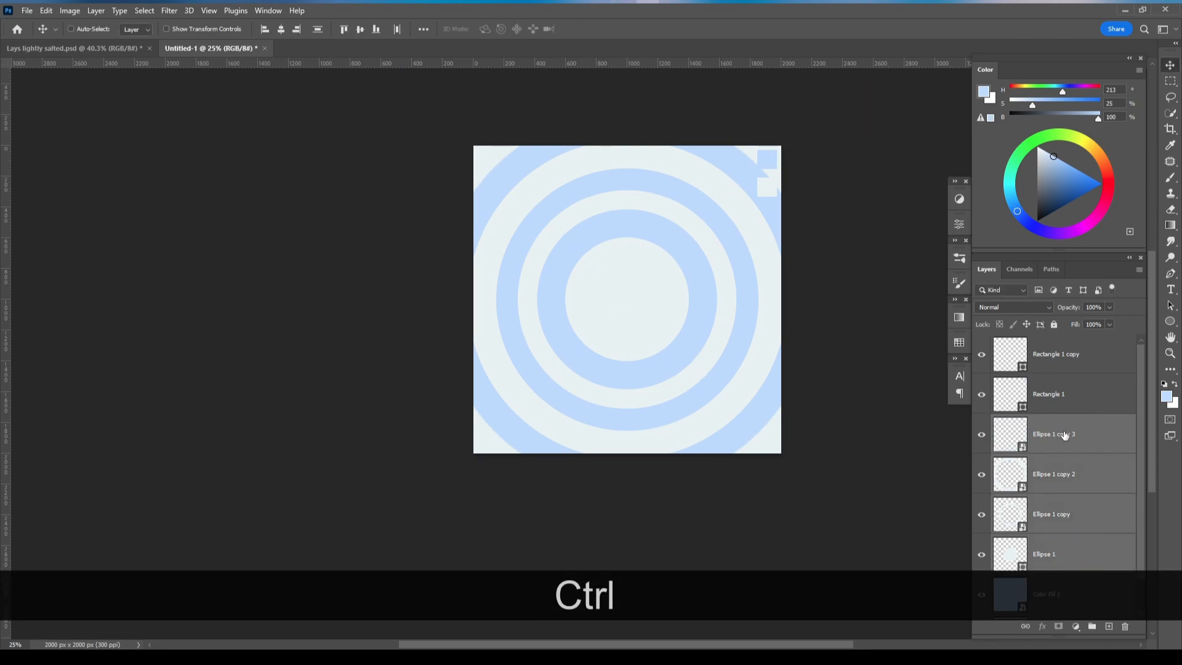
pyautogui.hotkey('ctrl', 'g')
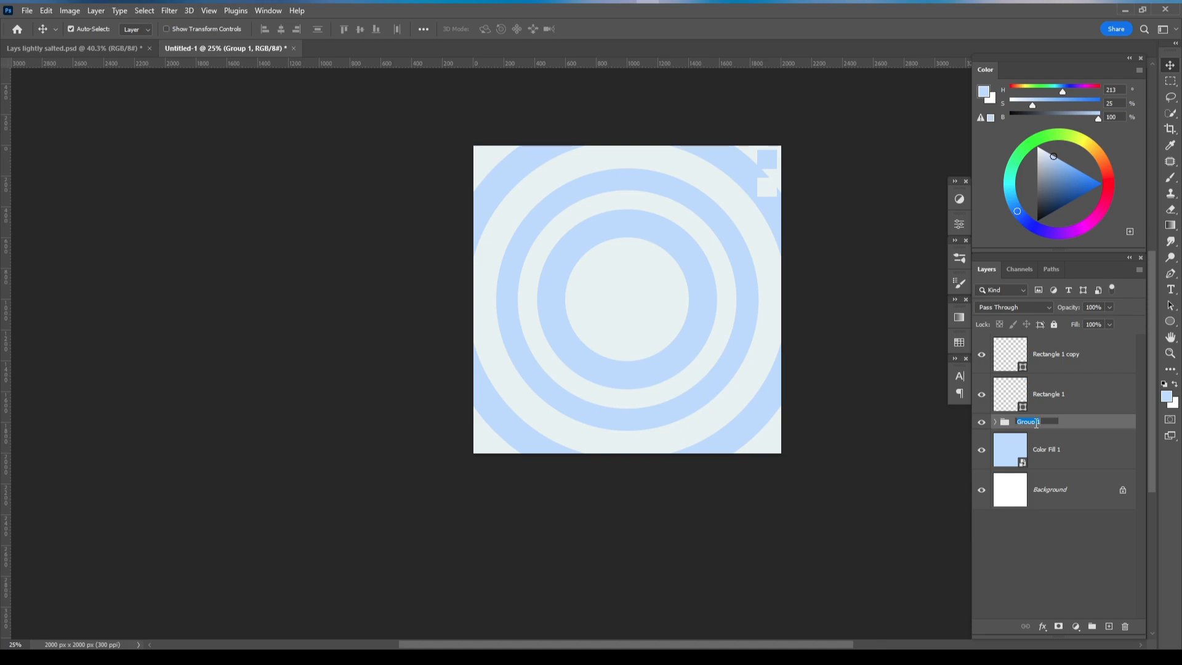
pyautogui.write('circles')
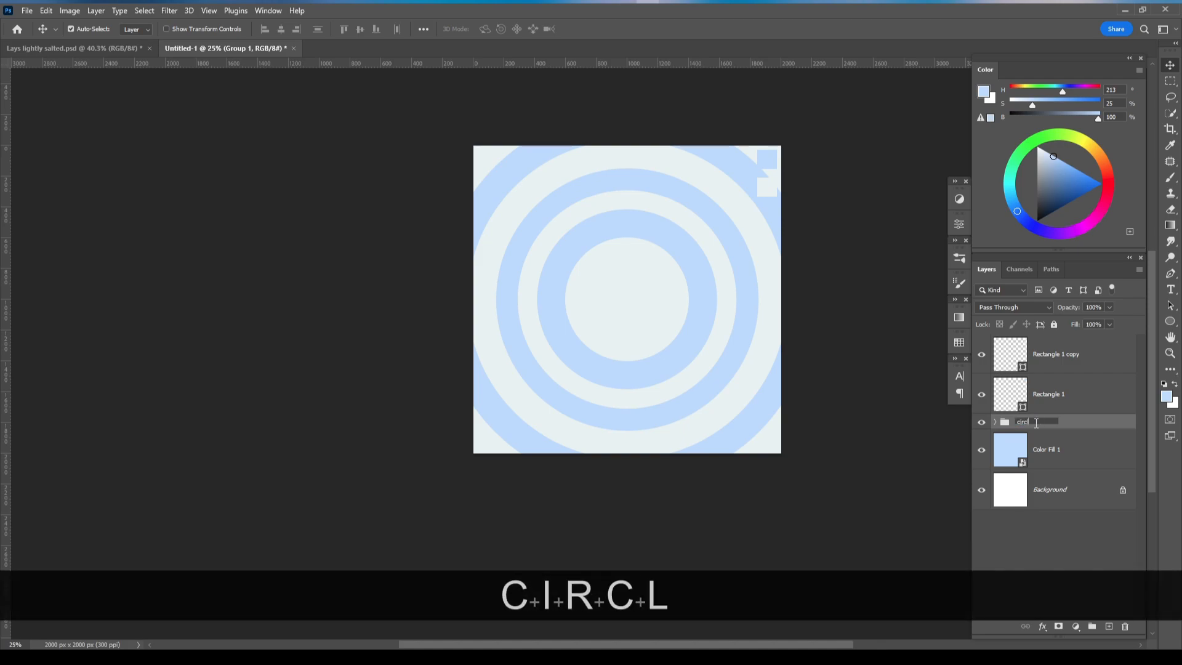
pyautogui.press('Return')
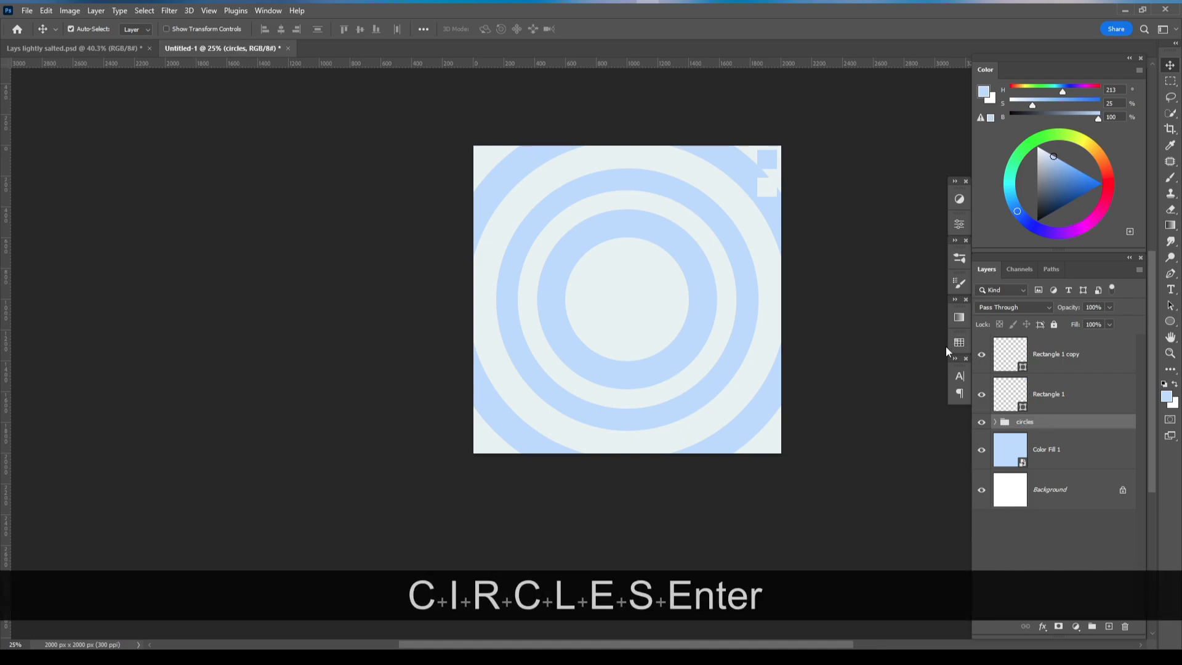
# - Scale the second ring, Ellipse 1 copy 2, to about 178.30% from its centre
pyautogui.scroll(1, 704, 269)
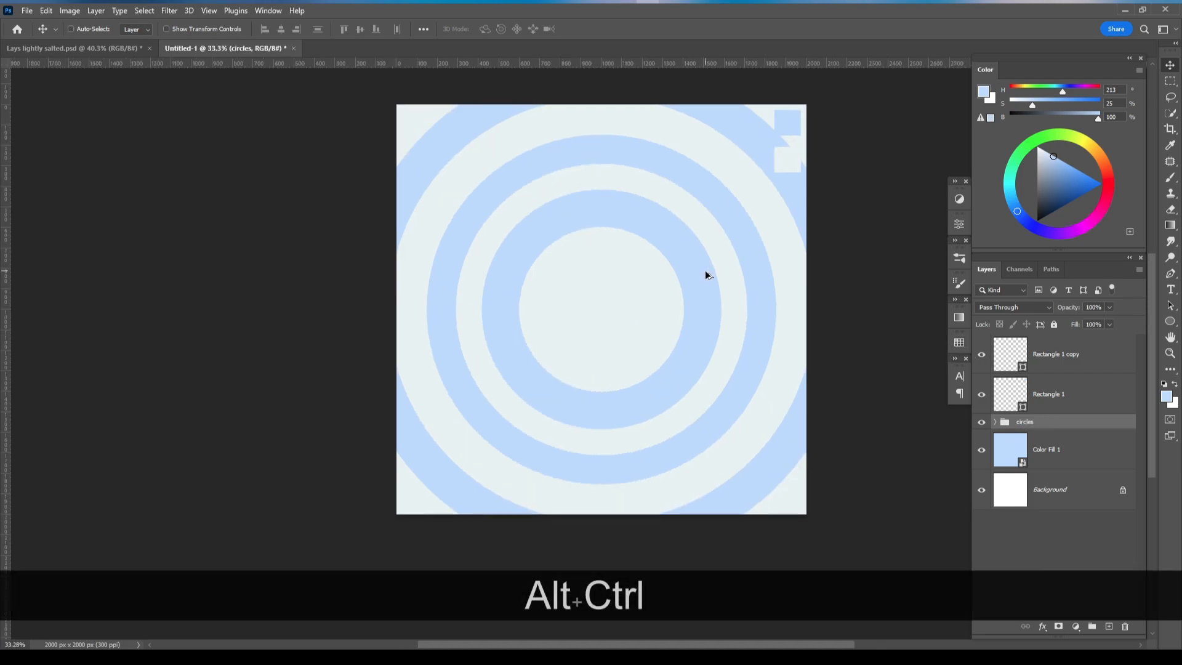
pyautogui.click(993, 423)
pyautogui.click(758, 201)
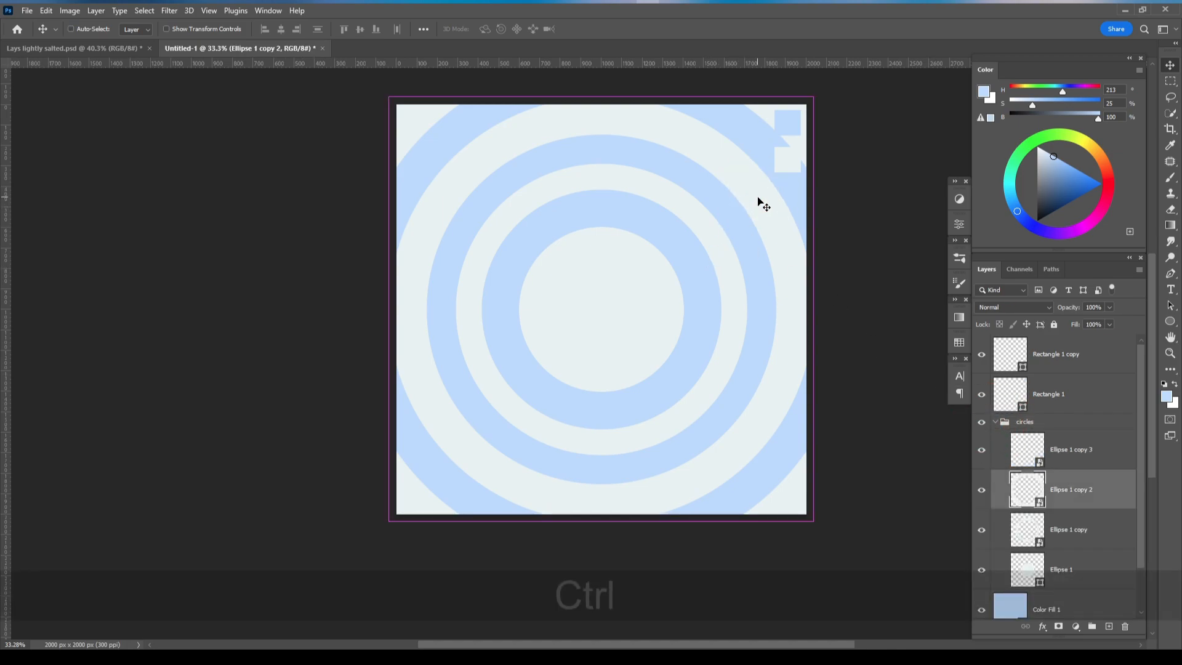
pyautogui.hotkey('ctrl', 't')
pyautogui.moveTo(806, 105); pyautogui.dragTo(818, 92)
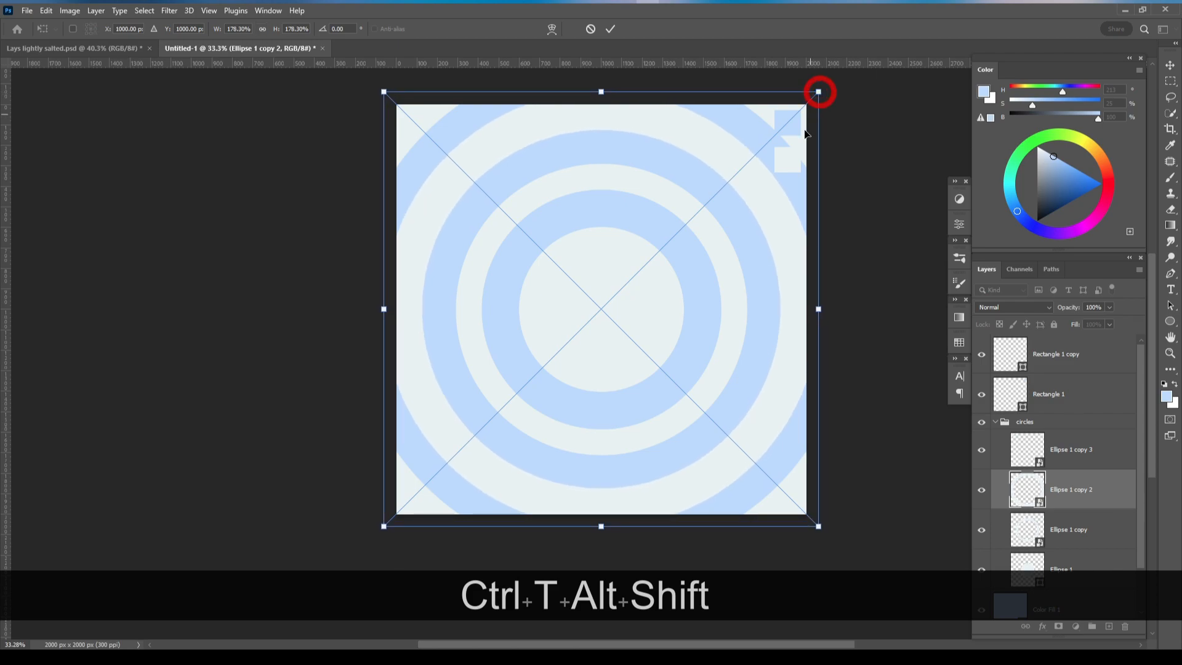
pyautogui.click(613, 31)
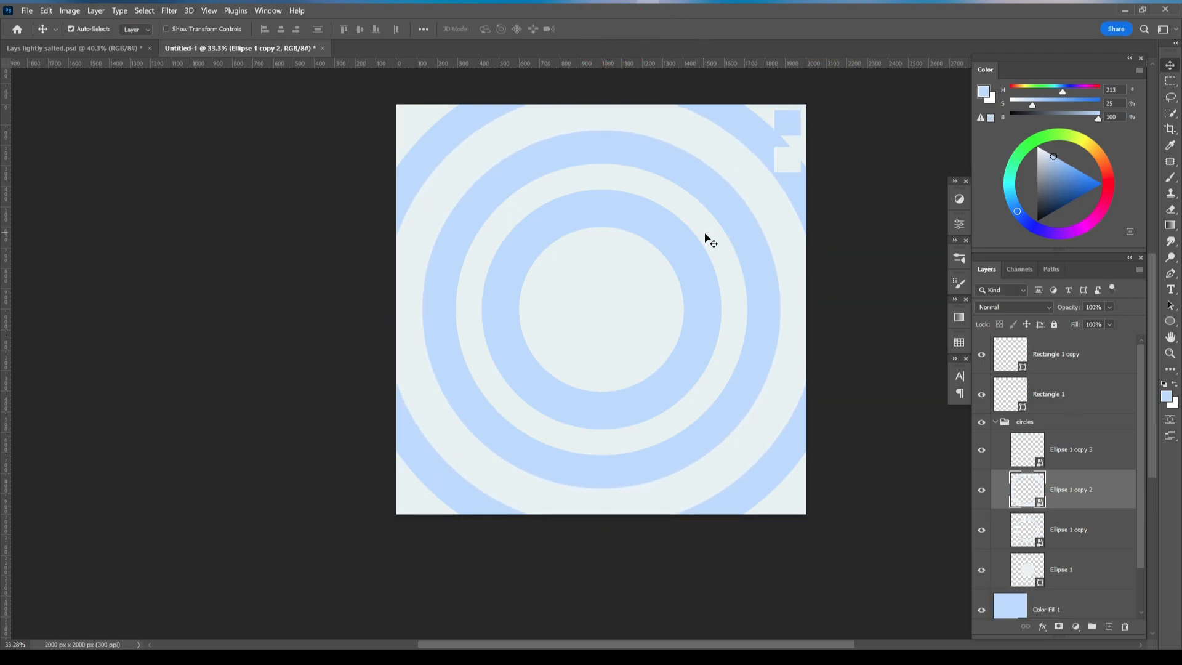
# - Reduce the innermost ring, Ellipse 1 copy, to about 115.30% from its centre
pyautogui.click(708, 238)
pyautogui.hotkey('ctrl', 't')
pyautogui.moveTo(744, 165)
pyautogui.mouseDown()
pyautogui.moveTo(752, 154)
pyautogui.moveTo(741, 170)
pyautogui.mouseUp()
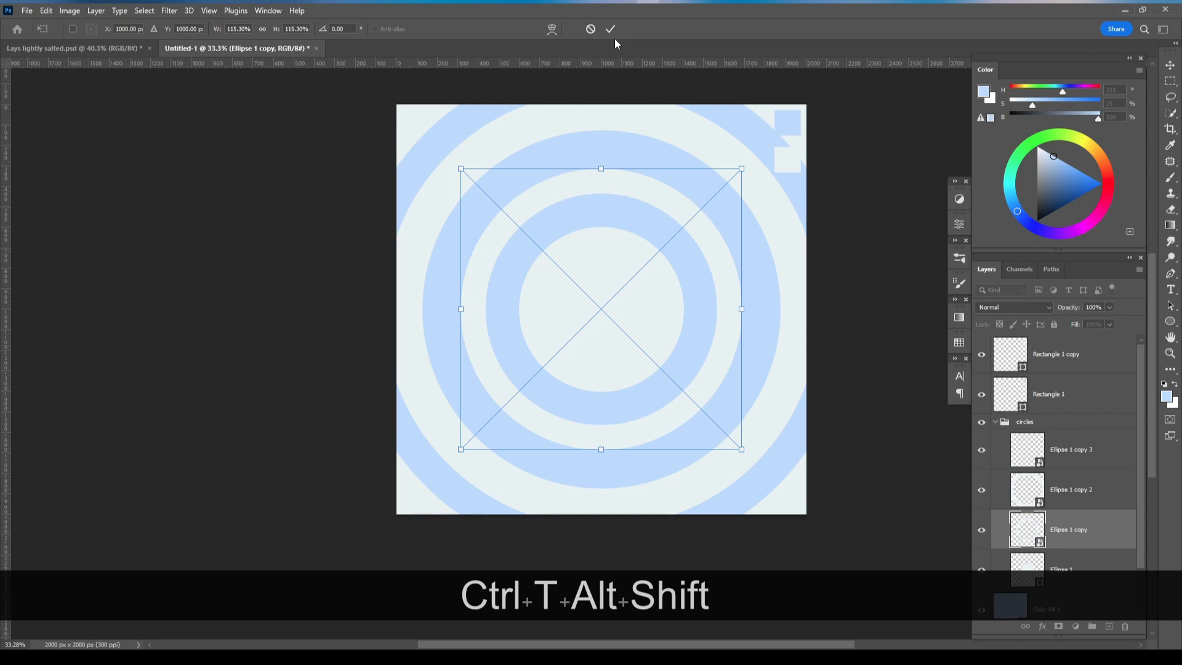
pyautogui.click(611, 29)
# - Delete the two small colour swatch squares near the canvas's upper-right corner
pyautogui.click(785, 129)
pyautogui.keyDown('shift'); pyautogui.click(788, 163); pyautogui.keyUp('shift')
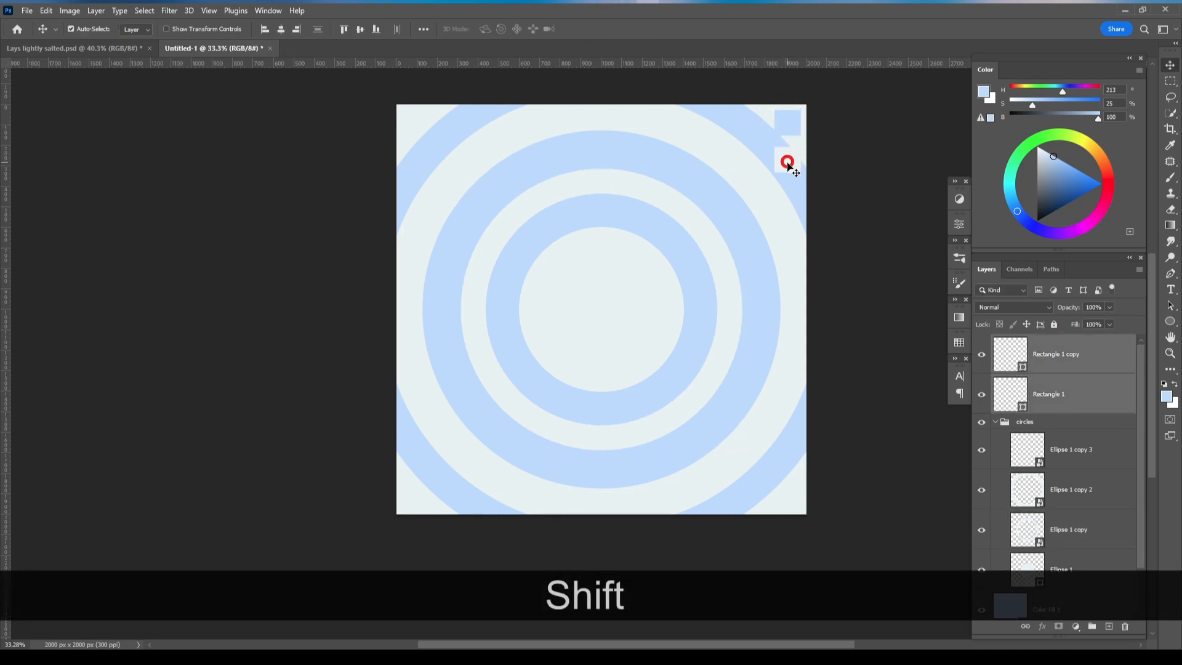
pyautogui.press('Delete')
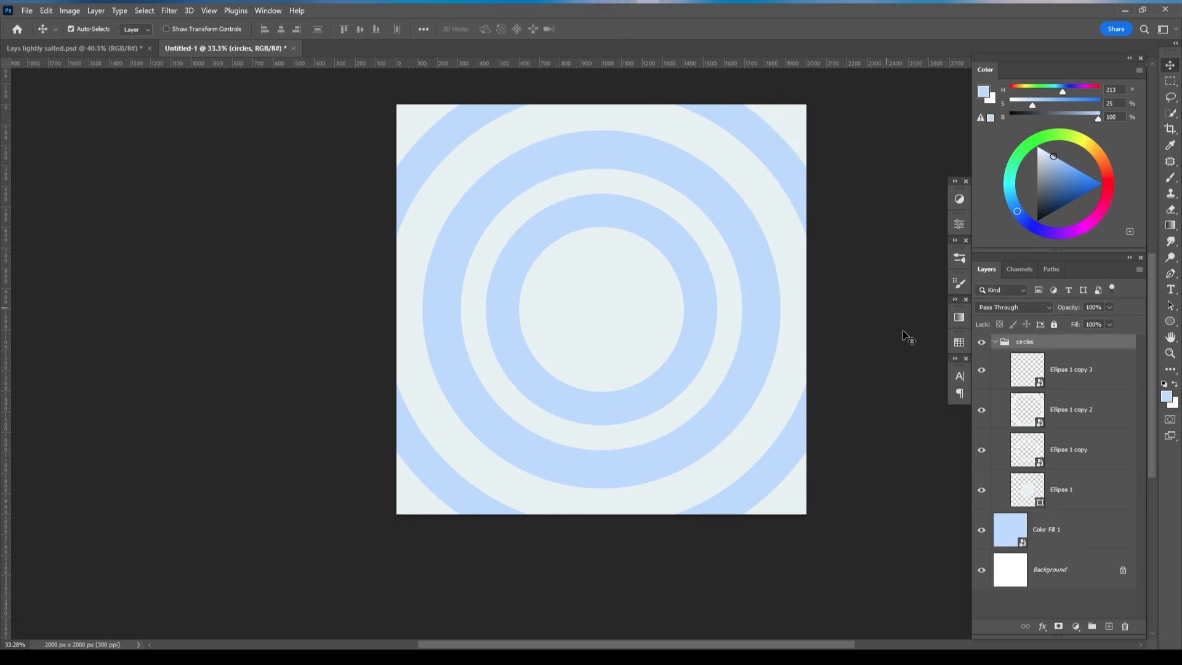
# - Merge the circles group into a single layer
pyautogui.click(995, 344)
pyautogui.rightClick(1051, 341)
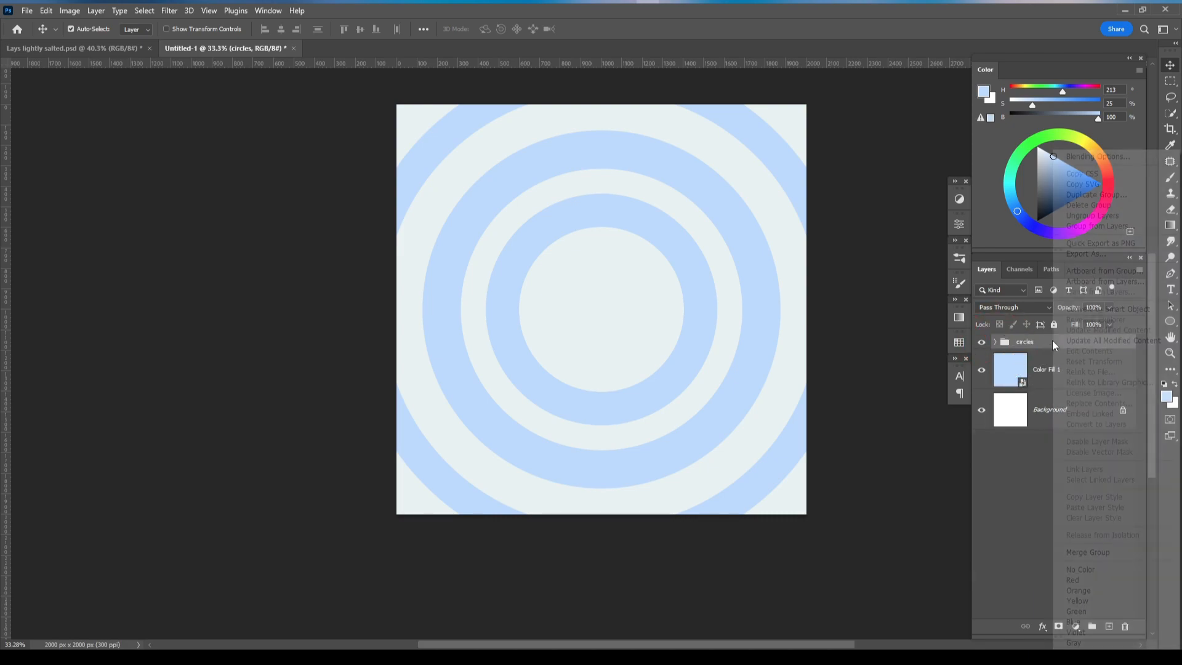
pyautogui.click(1087, 552)
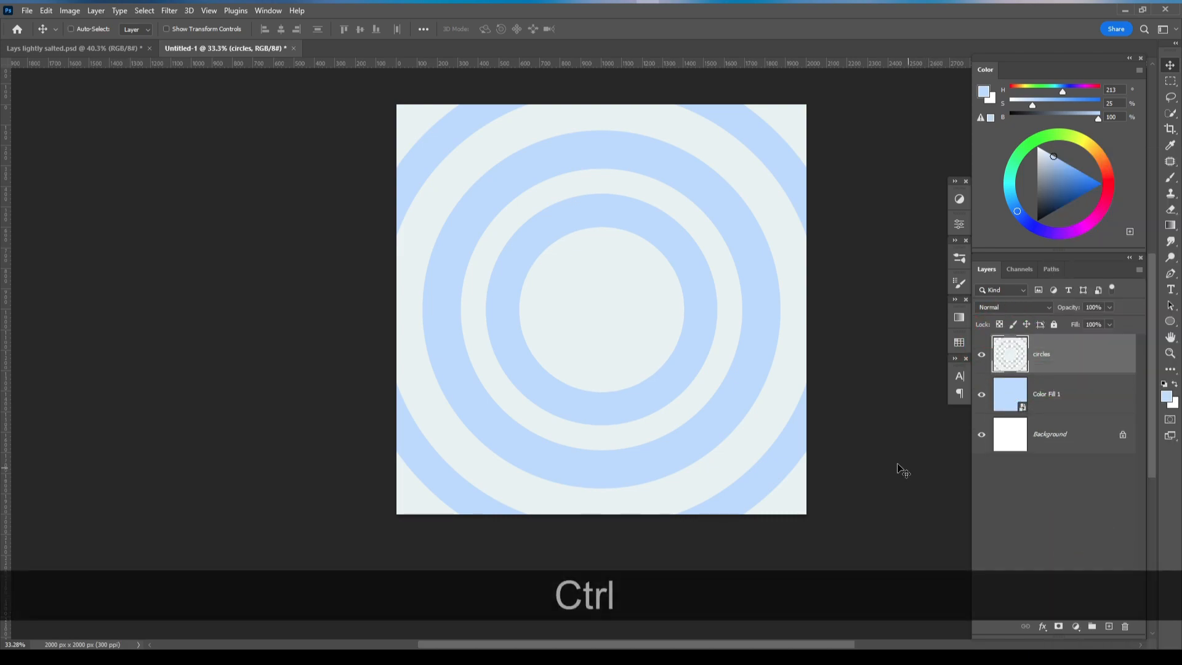
# - Scale the circles layer to about 121%, rotate it about 3.16°, and shift it off-centre towards the canvas's upper right
pyautogui.hotkey('ctrl', 't')
pyautogui.scroll(-3, 783, 337)
pyautogui.moveTo(825, 216); pyautogui.dragTo(864, 178)
pyautogui.moveTo(734, 324); pyautogui.dragTo(581, 322)
pyautogui.moveTo(720, 180)
pyautogui.mouseDown()
pyautogui.moveTo(691, 195)
pyautogui.moveTo(734, 201)
pyautogui.moveTo(723, 189)
pyautogui.mouseUp()
pyautogui.moveTo(604, 291); pyautogui.dragTo(616, 272)
pyautogui.moveTo(704, 187); pyautogui.dragTo(712, 180)
pyautogui.scroll(1, 585, 353)
pyautogui.scroll(2, 585, 358)
pyautogui.moveTo(585, 337); pyautogui.dragTo(581, 330)
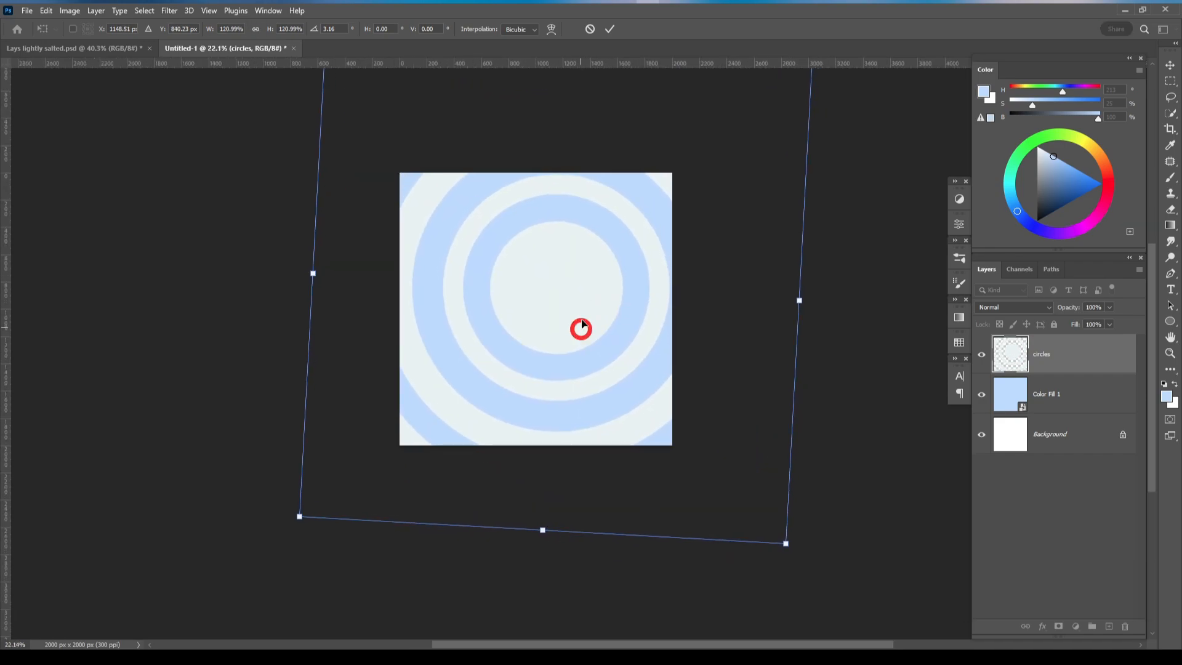
pyautogui.click(613, 29)
pyautogui.hotkey('ctrl', '0')
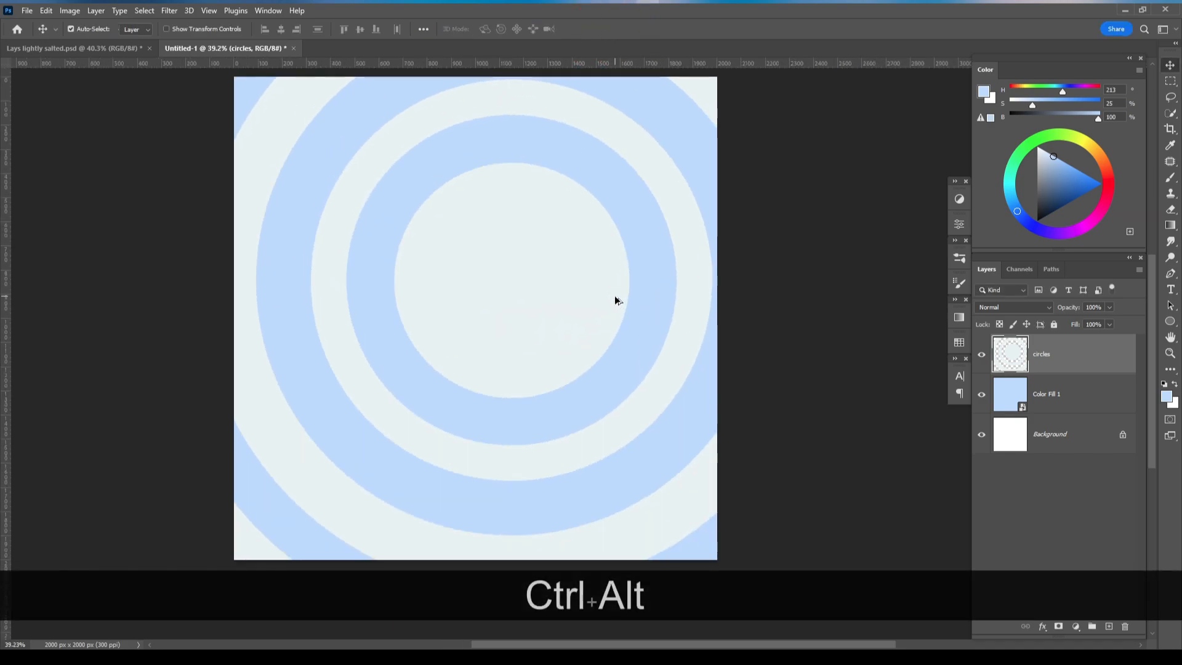
# - Apply the Add Noise filter to the Color Fill 1 layer with a 5% amount and Uniform distribution
pyautogui.click(1007, 392)
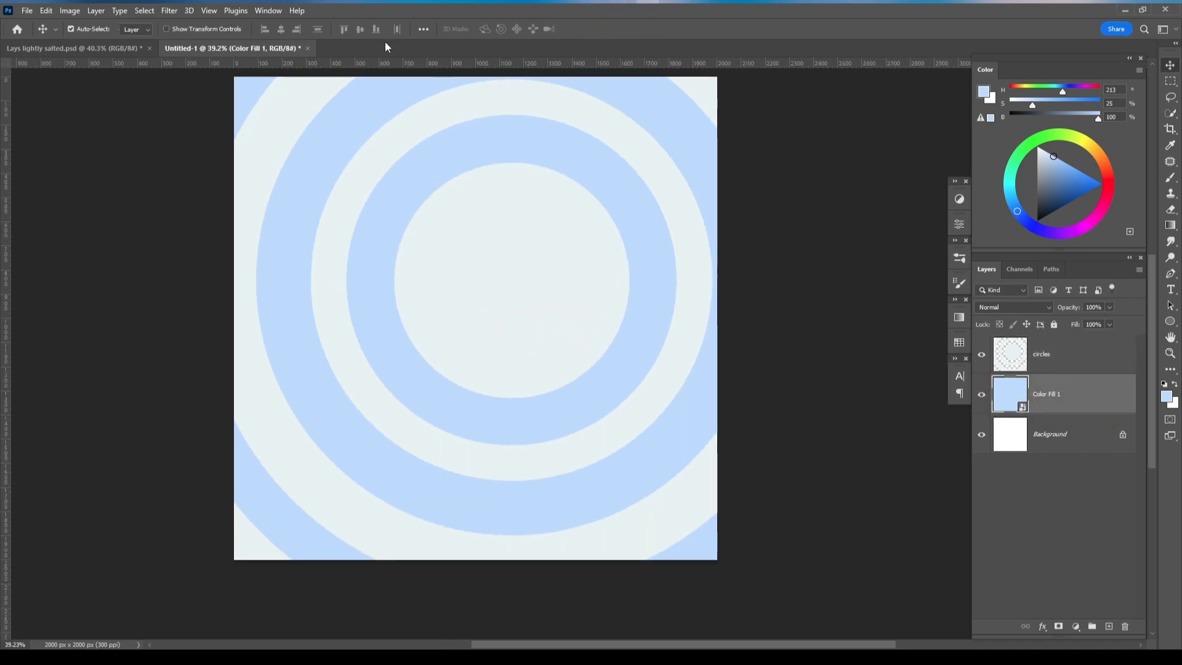
pyautogui.click(170, 11)
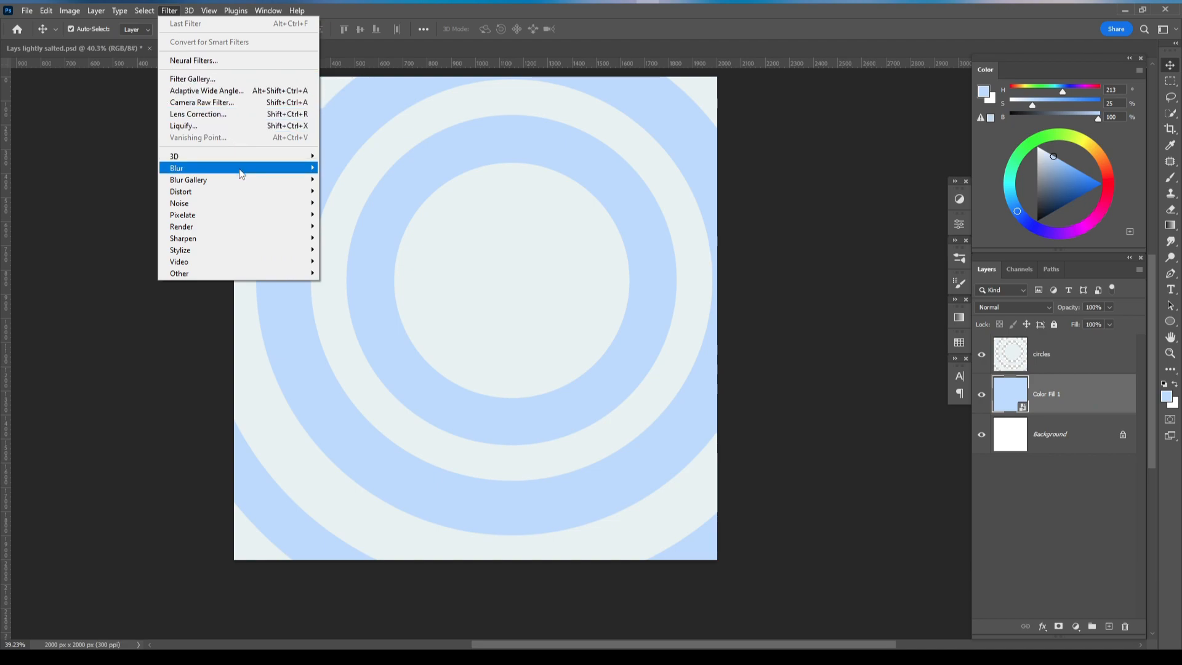
pyautogui.click(239, 203)
pyautogui.click(343, 199)
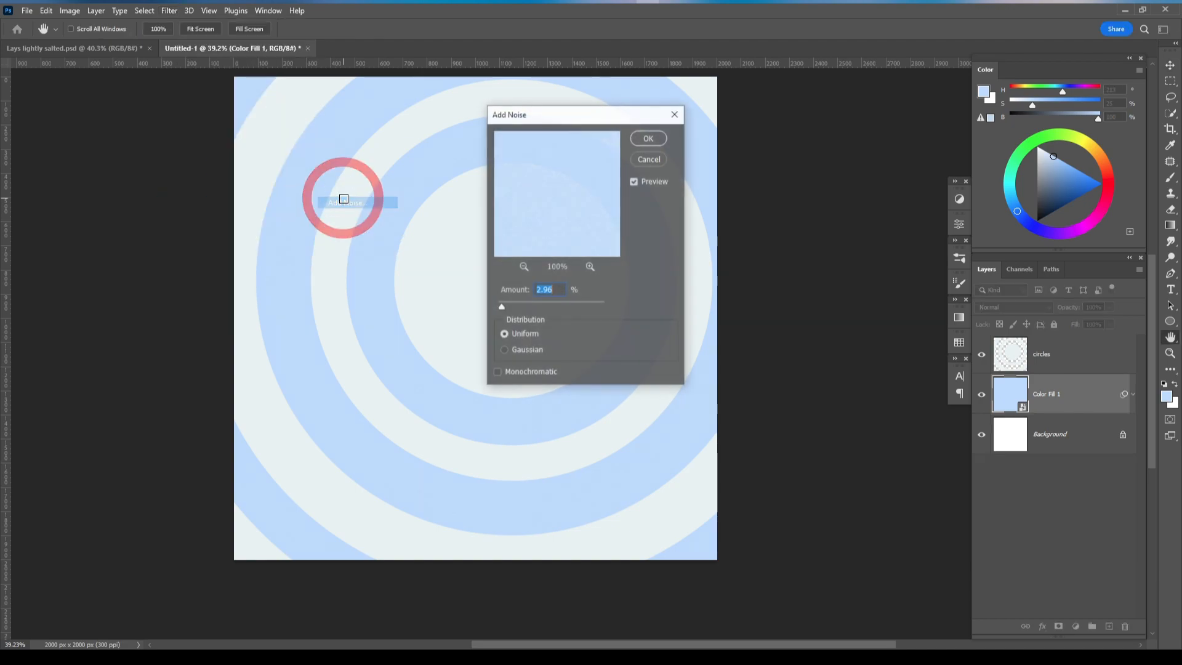
pyautogui.moveTo(570, 127); pyautogui.dragTo(668, 158)
pyautogui.click(491, 214)
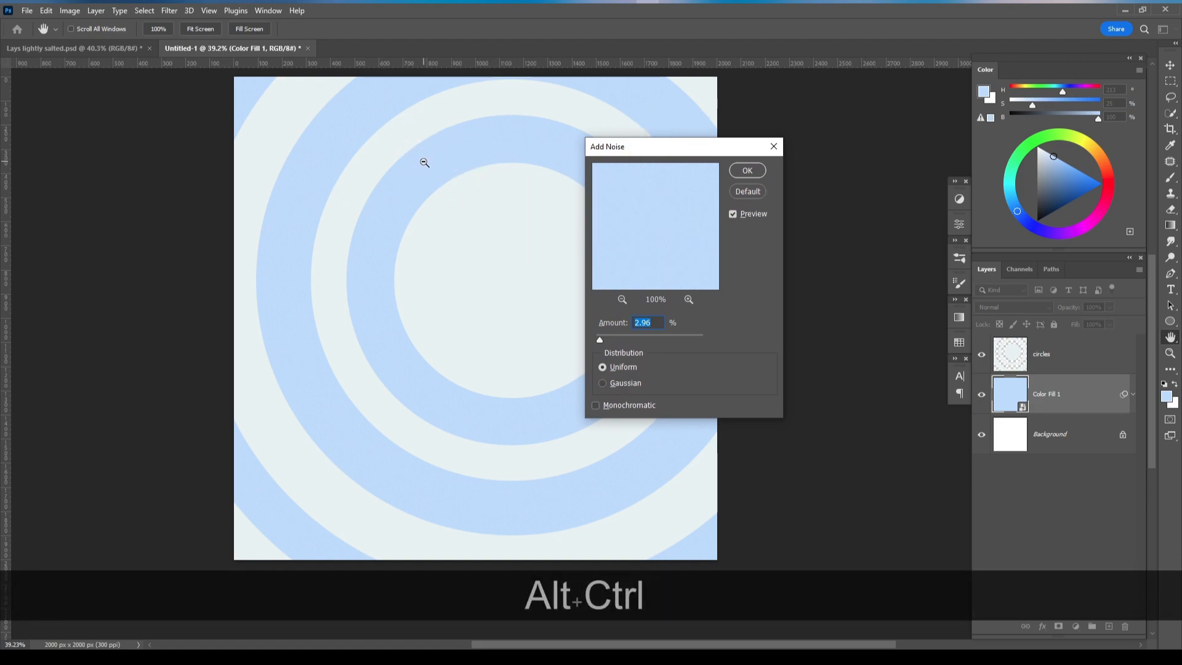
pyautogui.keyDown('ctrl'); pyautogui.keyDown('alt'); pyautogui.click(425, 160); pyautogui.keyUp('alt'); pyautogui.keyUp('ctrl')
pyautogui.keyDown('ctrl'); pyautogui.click(424, 161); pyautogui.keyUp('ctrl')
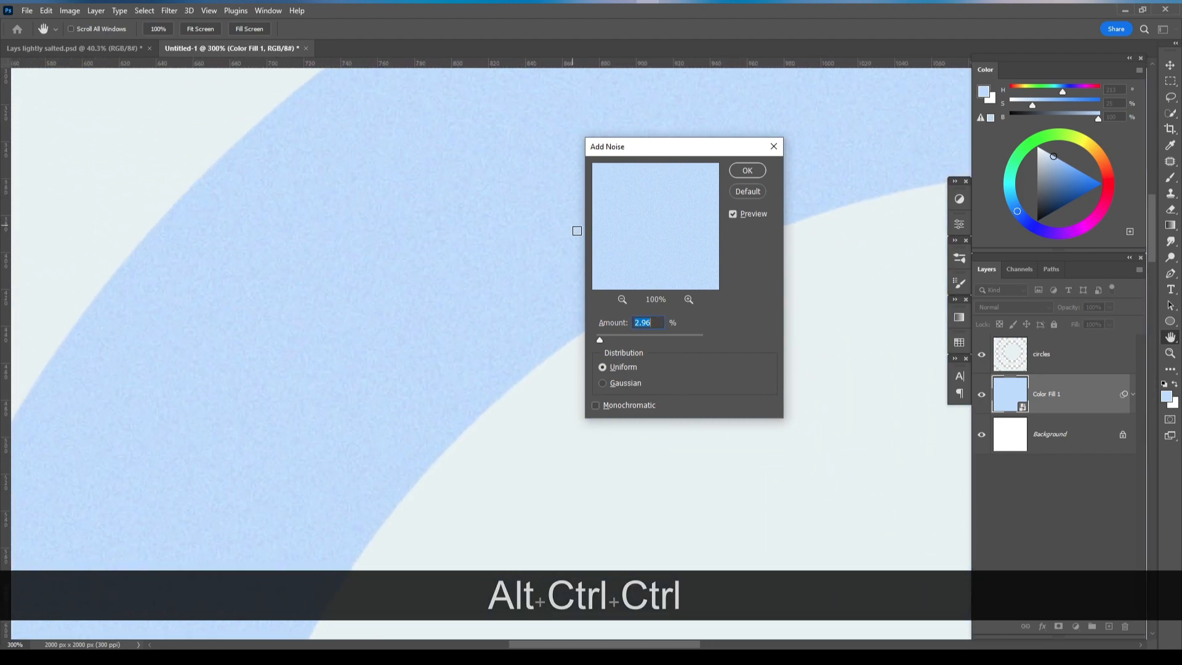
pyautogui.moveTo(599, 341)
pyautogui.mouseDown()
pyautogui.moveTo(627, 342)
pyautogui.moveTo(605, 343)
pyautogui.mouseUp()
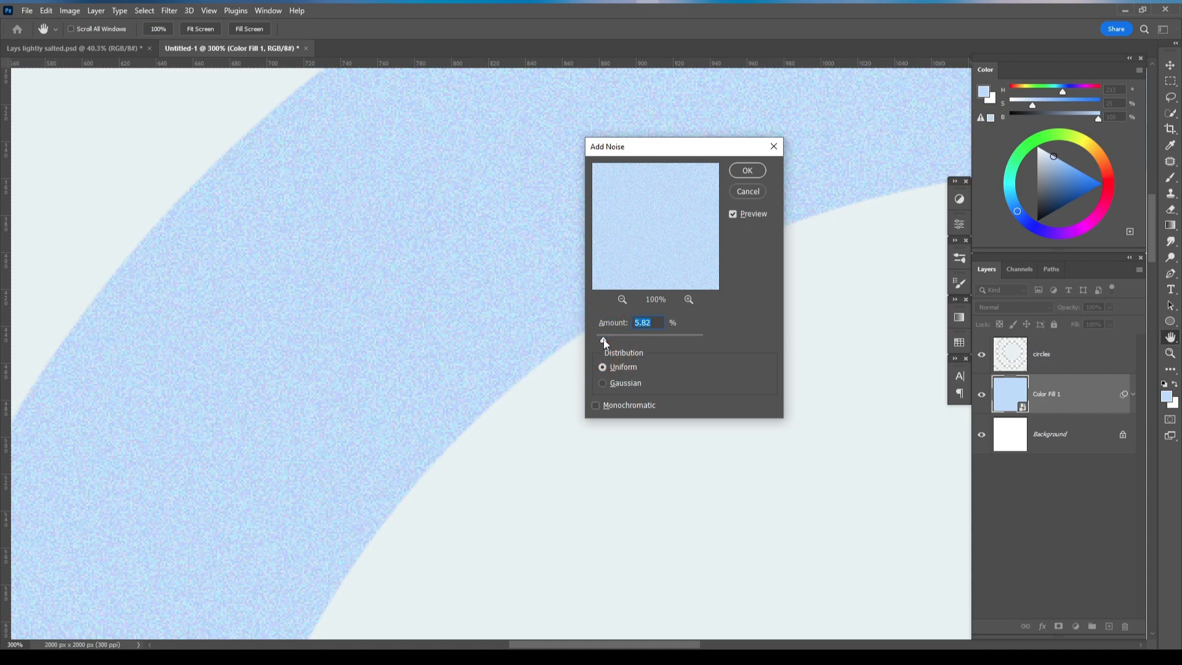
pyautogui.click(563, 317)
pyautogui.write('5')
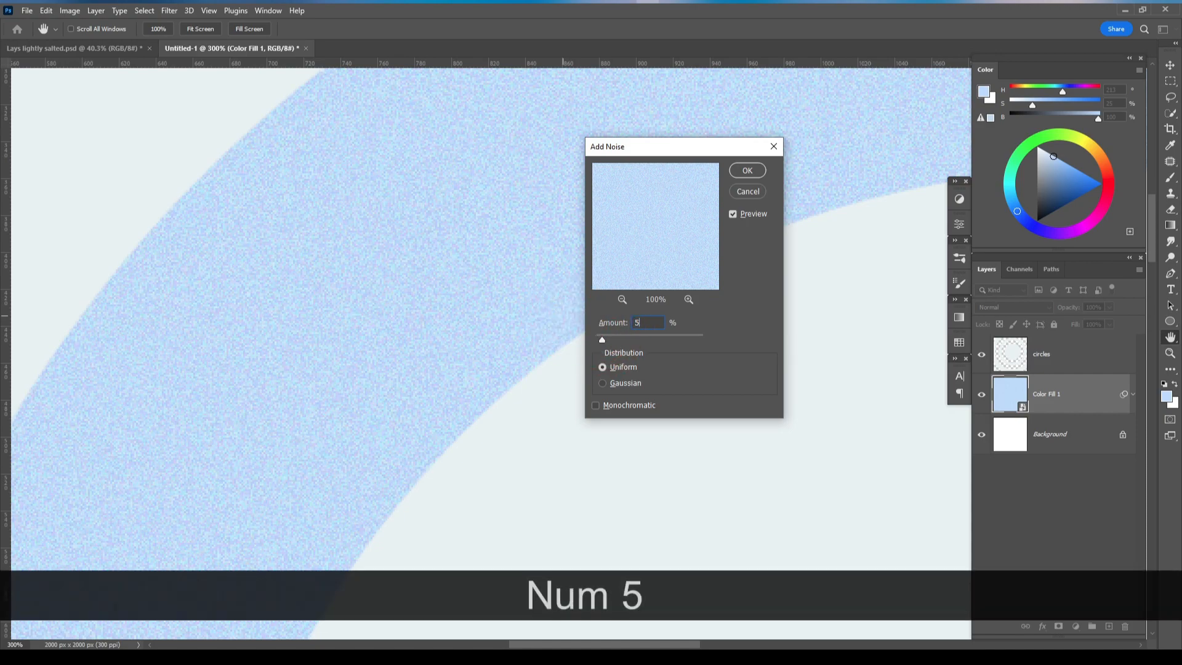
pyautogui.click(744, 168)
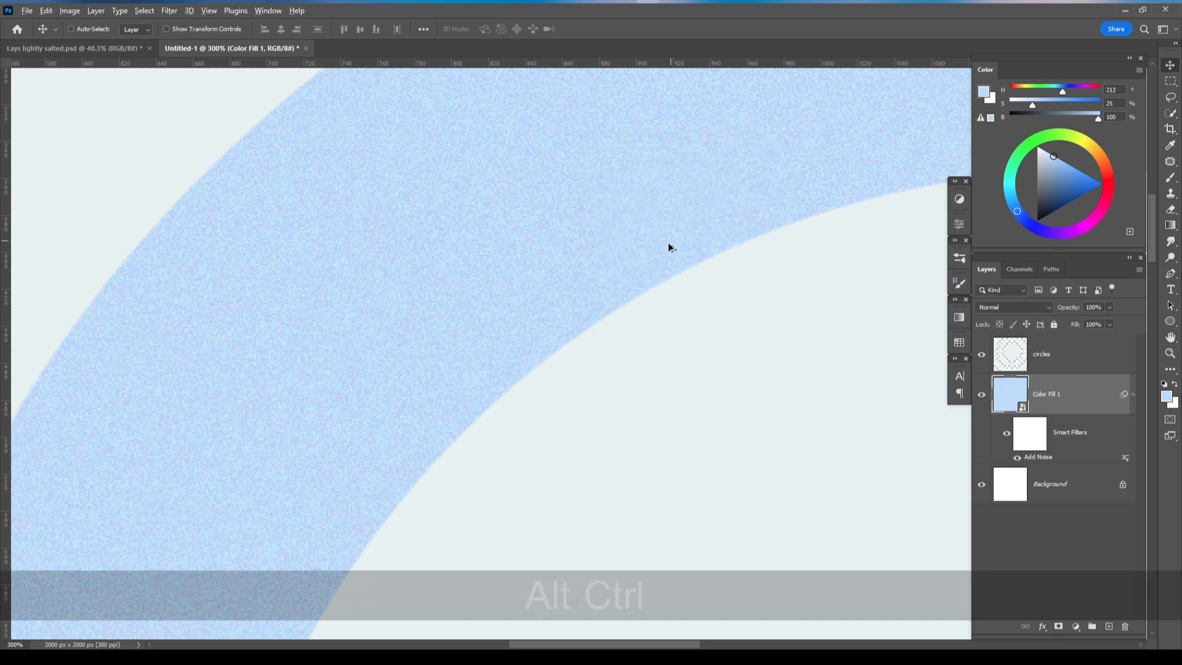
# - Lower the circles layer's opacity to 70% and shift the rings slightly towards the canvas's upper left
pyautogui.scroll(-5, 644, 310)
pyautogui.scroll(-9, 644, 312)
pyautogui.moveTo(711, 346); pyautogui.dragTo(597, 255)
pyautogui.keyDown('ctrl'); pyautogui.keyDown('alt'); pyautogui.click(586, 233); pyautogui.keyUp('alt'); pyautogui.keyUp('ctrl')
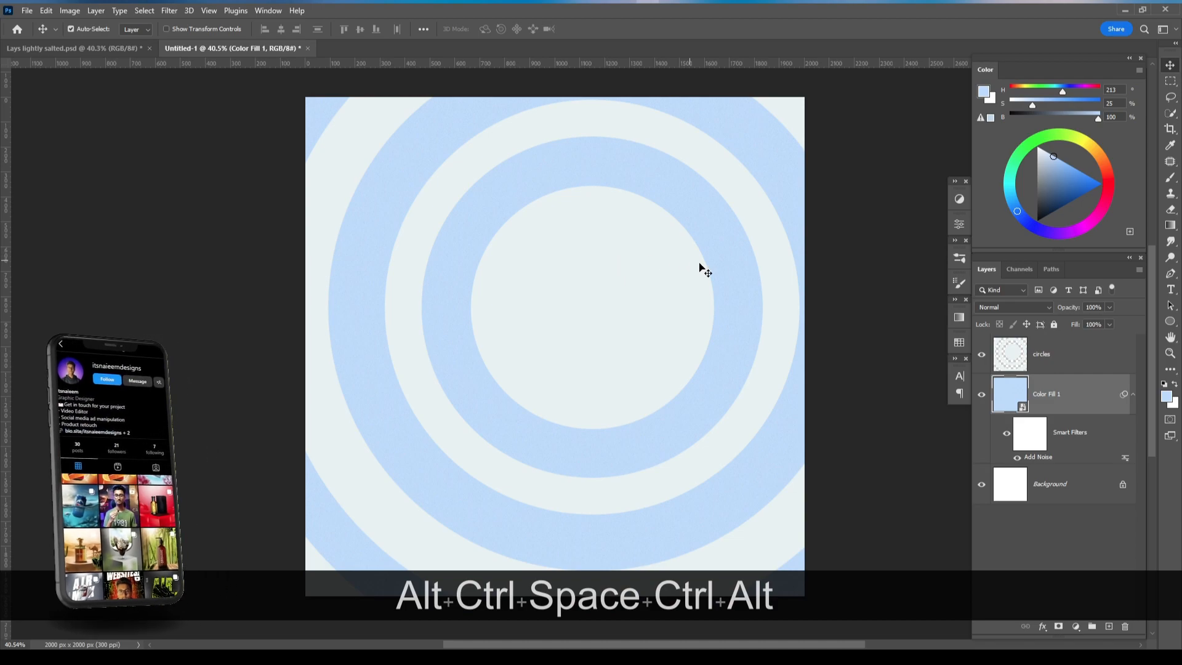
pyautogui.click(1058, 356)
pyautogui.moveTo(1068, 309); pyautogui.dragTo(1065, 310)
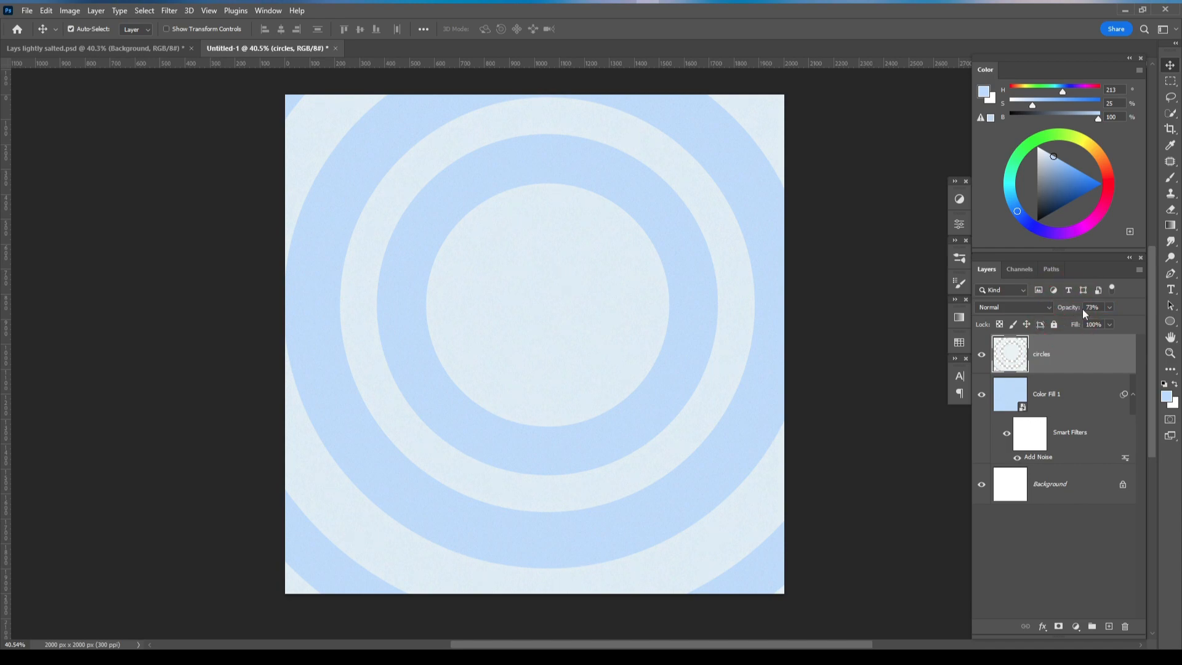
pyautogui.write('70')
pyautogui.press('Return')
pyautogui.moveTo(579, 270); pyautogui.dragTo(560, 273)
pyautogui.click(899, 308)
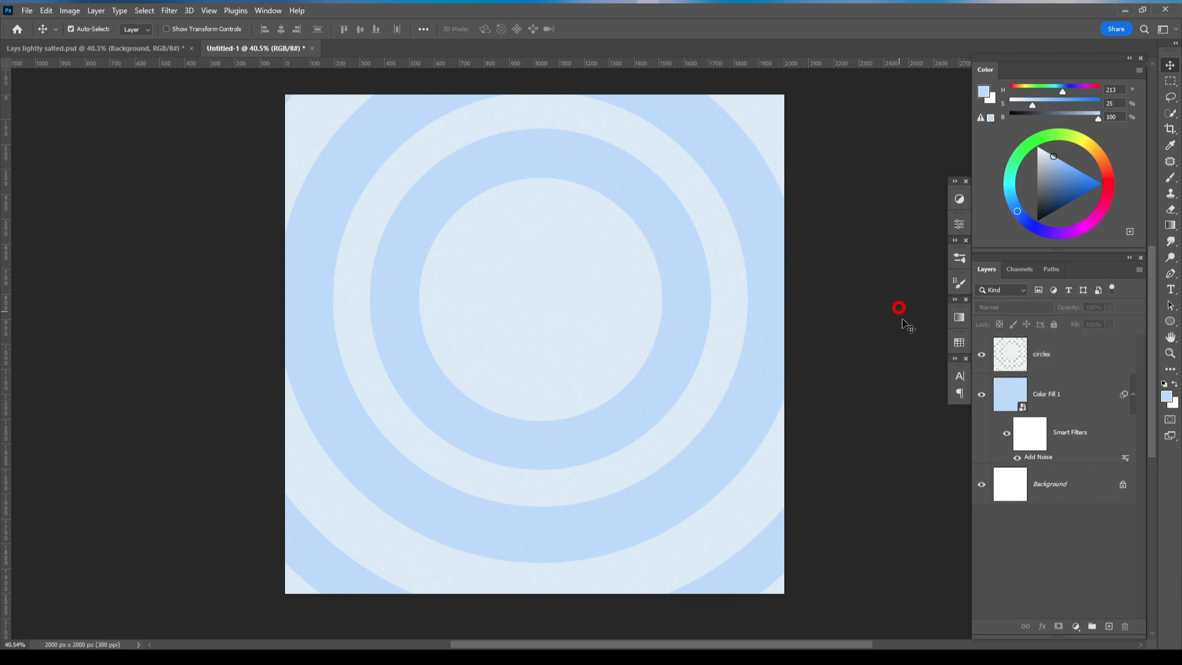
# - Merge the circles layer and the Color Fill 1 layer into one layer
pyautogui.click(1096, 367)
pyautogui.keyDown('shift'); pyautogui.click(1094, 395); pyautogui.keyUp('shift')
pyautogui.rightClick(1078, 393)
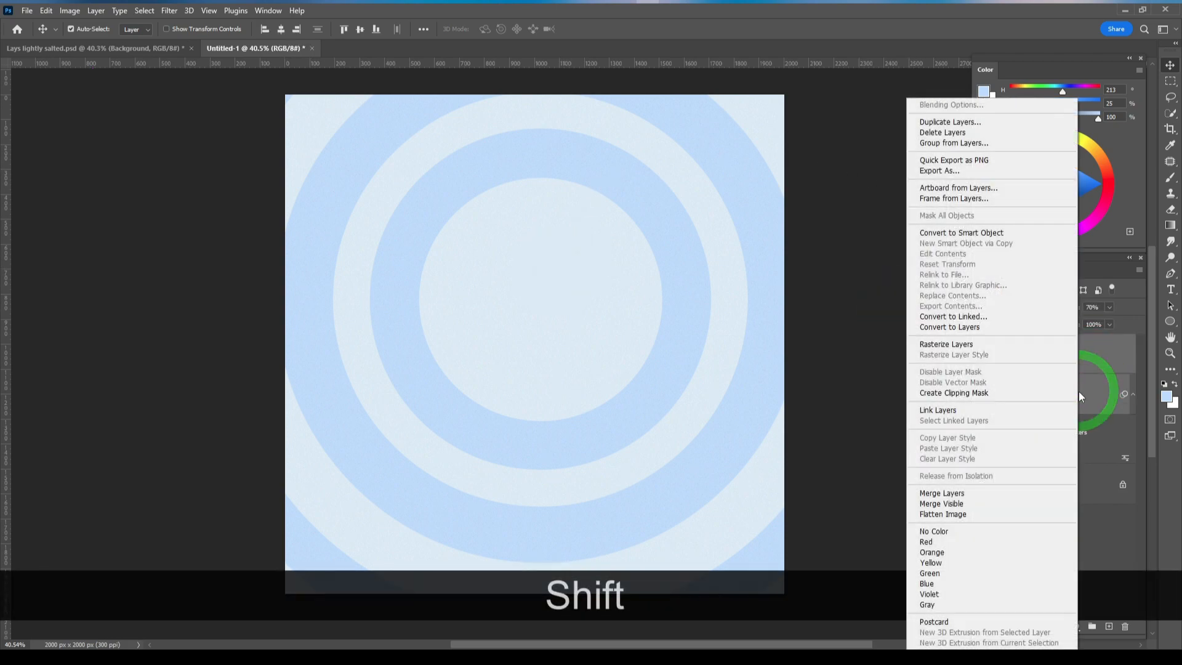
pyautogui.click(960, 493)
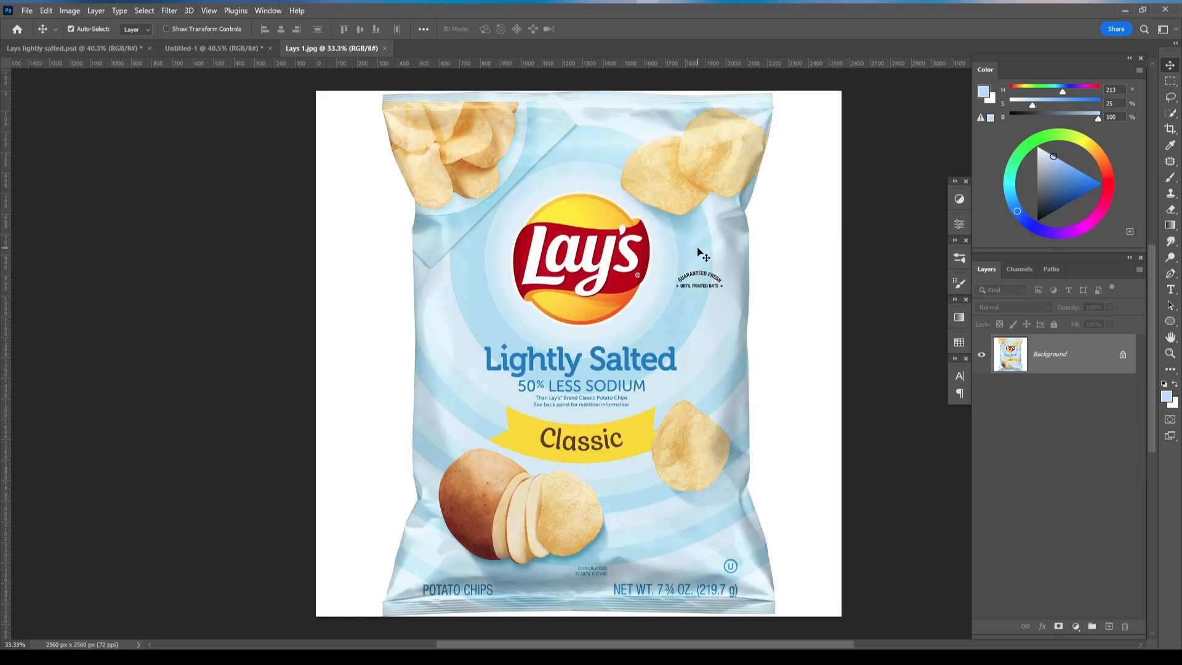
# - Select the chips bag in Lays 1.jpg with automatic subject selection
pyautogui.scroll(2, 661, 468)
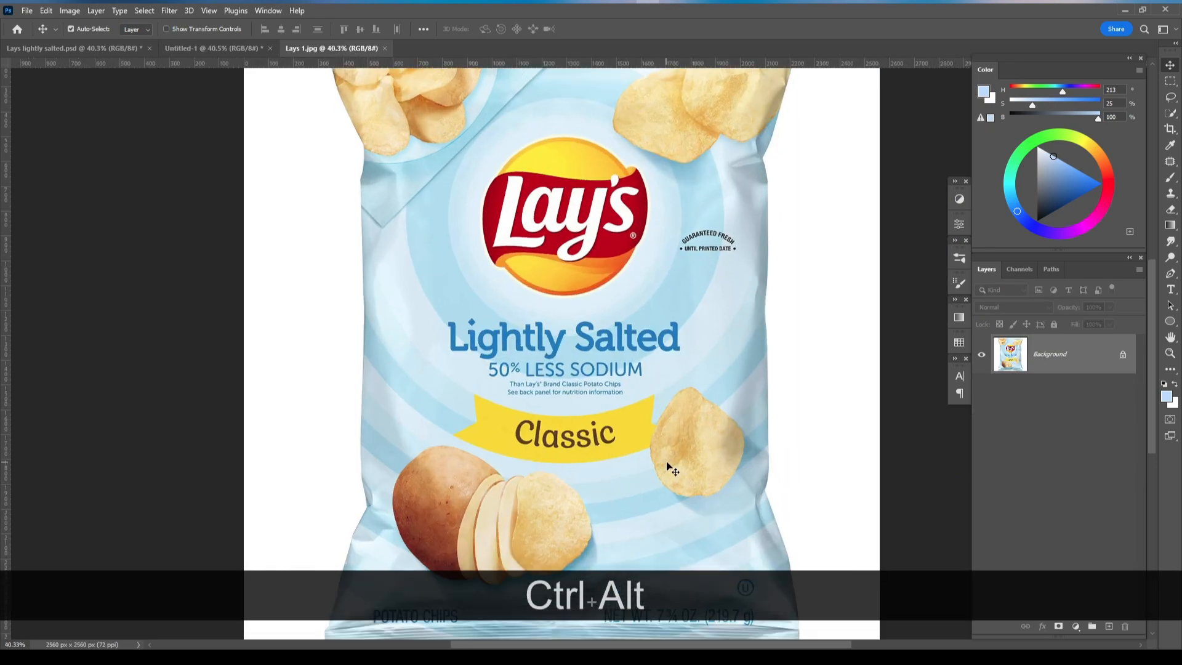
pyautogui.scroll(-4, 667, 467)
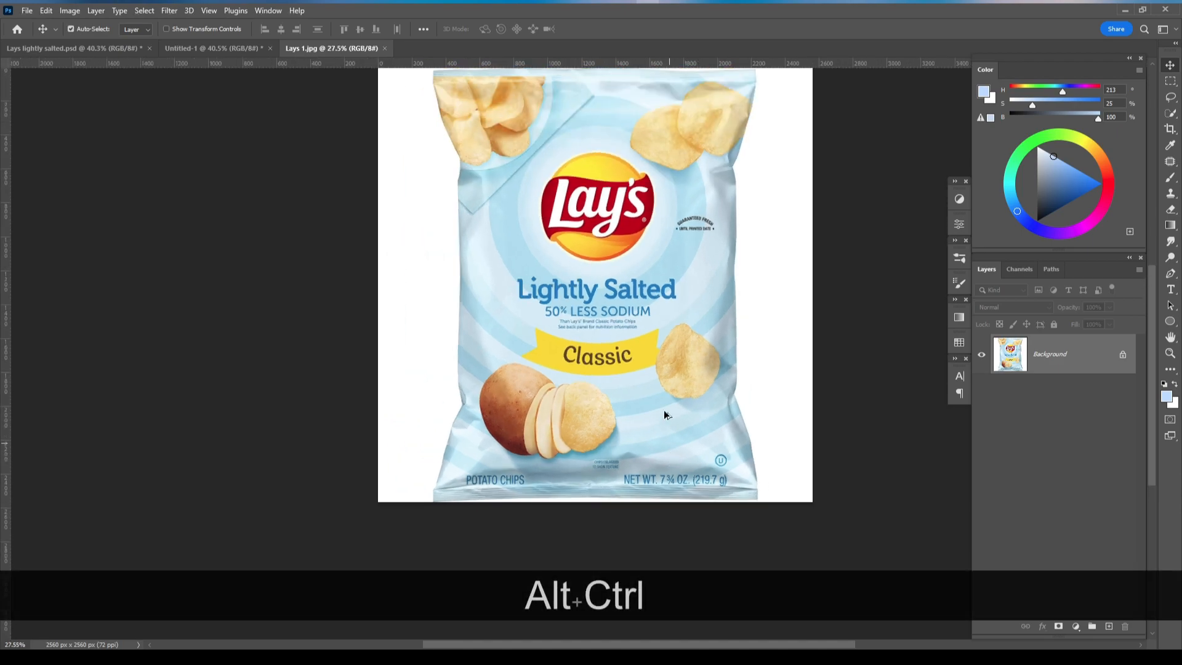
pyautogui.moveTo(629, 305); pyautogui.dragTo(608, 344)
pyautogui.press('w')
pyautogui.hotkey('ctrl', 'd')
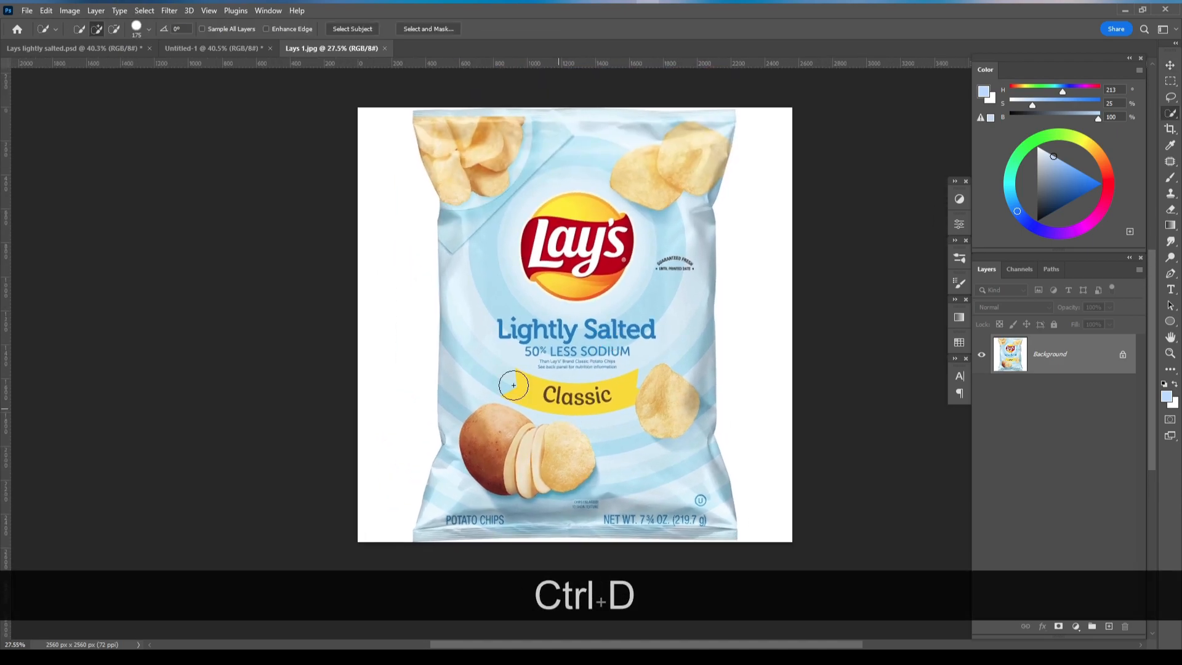
pyautogui.click(144, 11)
pyautogui.click(179, 155)
# - Extend the selection over the bag's top seal with a smaller Quick Selection brush
pyautogui.scroll(2, 578, 191)
pyautogui.scroll(7, 587, 98)
pyautogui.moveTo(584, 130); pyautogui.dragTo(562, 226)
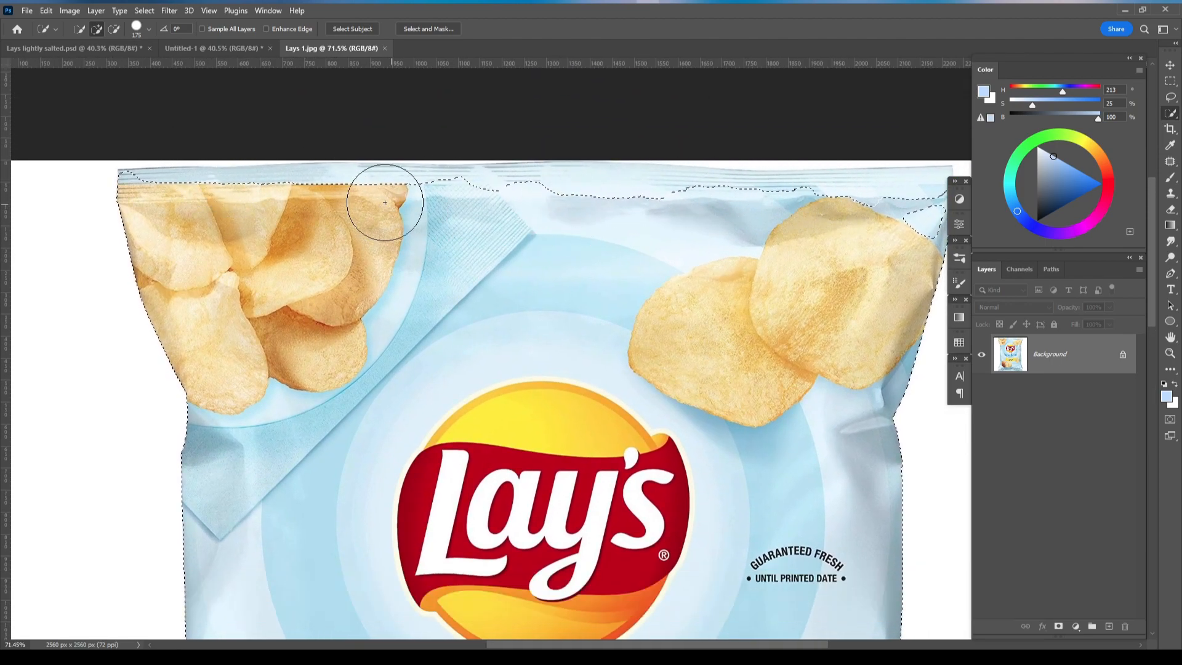
pyautogui.press('[')
pyautogui.press('[')
pyautogui.press('[')
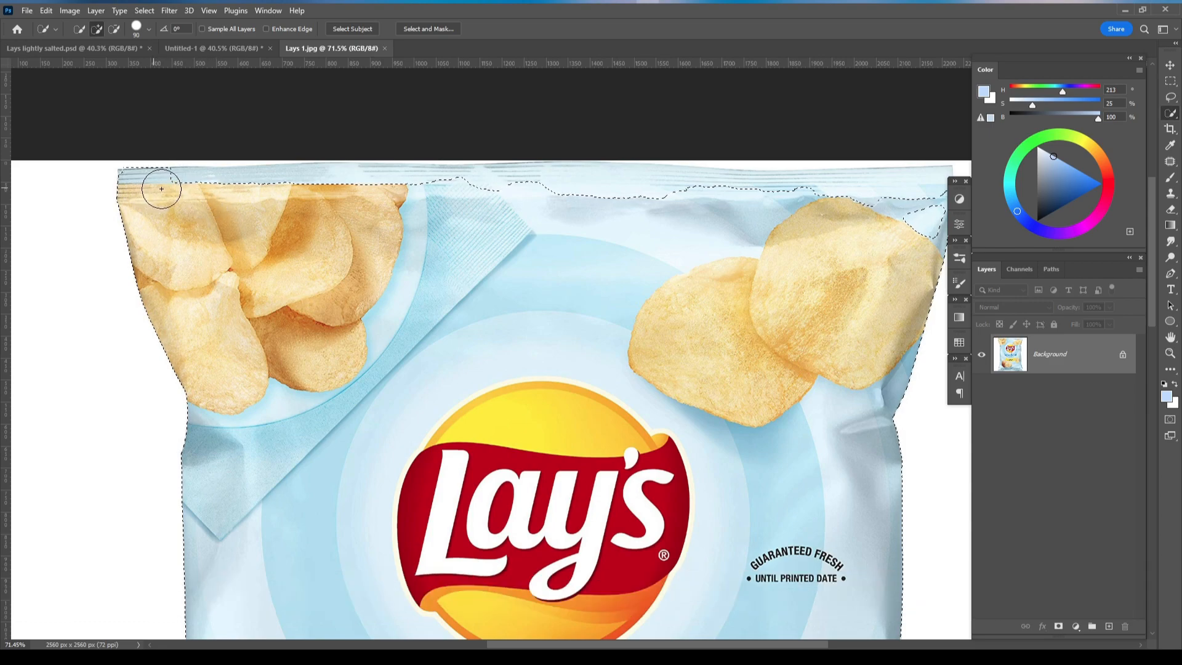
pyautogui.moveTo(542, 197); pyautogui.dragTo(625, 204)
pyautogui.press('space')
pyautogui.moveTo(597, 208); pyautogui.dragTo(481, 207)
pyautogui.scroll(-1, 773, 261)
pyautogui.hotkey('ctrl', 'space')
pyautogui.moveTo(708, 238); pyautogui.dragTo(631, 275)
# - Subtract the white strip above the bag's top edge from the selection
pyautogui.press('alt')
pyautogui.moveTo(348, 147); pyautogui.dragTo(247, 142)
pyautogui.press('space')
pyautogui.moveTo(432, 159); pyautogui.dragTo(765, 170)
pyautogui.keyDown('alt'); pyautogui.click(593, 153); pyautogui.keyUp('alt')
pyautogui.press('space')
pyautogui.moveTo(236, 153); pyautogui.dragTo(602, 159)
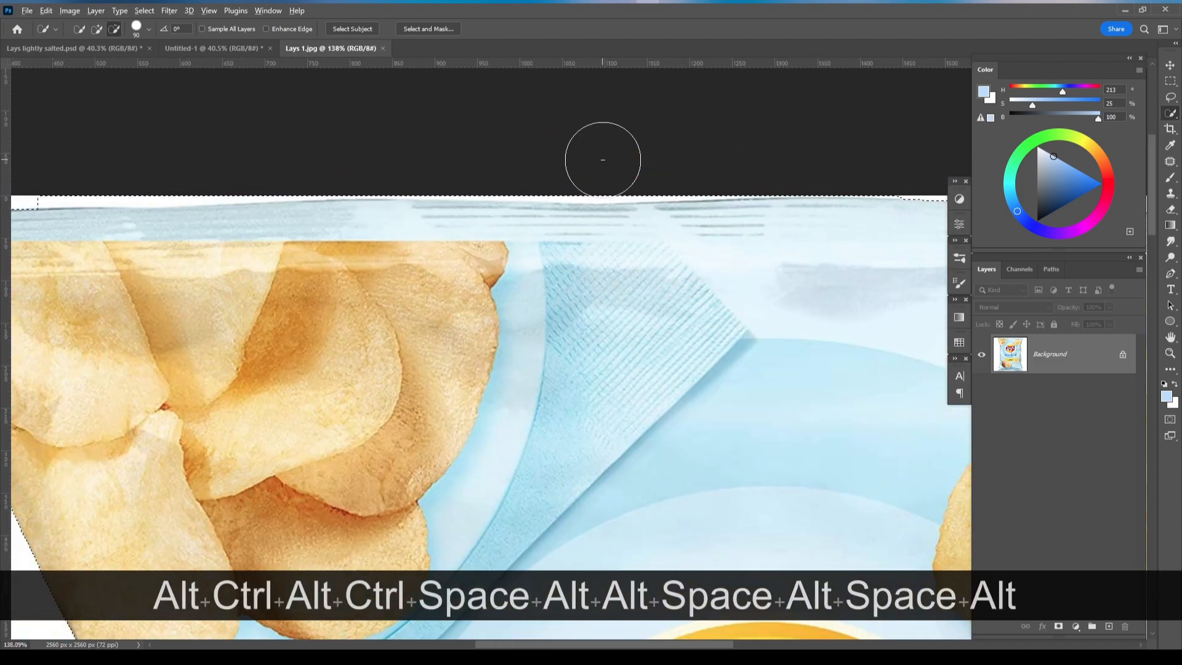
pyautogui.click(722, 239)
pyautogui.press('space')
pyautogui.press('alt')
pyautogui.moveTo(142, 163)
pyautogui.mouseDown()
pyautogui.moveTo(610, 170)
pyautogui.moveTo(523, 170)
pyautogui.mouseUp()
pyautogui.press('space')
pyautogui.moveTo(685, 249); pyautogui.dragTo(530, 237)
pyautogui.hotkey('ctrl', 'space')
pyautogui.moveTo(786, 158); pyautogui.dragTo(850, 157)
pyautogui.press('space')
pyautogui.moveTo(825, 111)
pyautogui.mouseDown()
pyautogui.moveTo(573, 174)
pyautogui.moveTo(676, 122)
pyautogui.mouseUp()
# - Refine the selection along the bag's bottom seal so that it follows the bag's lower edge
pyautogui.hotkey('ctrl', 'space')
pyautogui.moveTo(708, 216); pyautogui.dragTo(588, 216)
pyautogui.press('space')
pyautogui.moveTo(533, 364)
pyautogui.mouseDown()
pyautogui.moveTo(630, 445)
pyautogui.moveTo(630, 246)
pyautogui.mouseUp()
pyautogui.moveTo(479, 308); pyautogui.dragTo(388, 307)
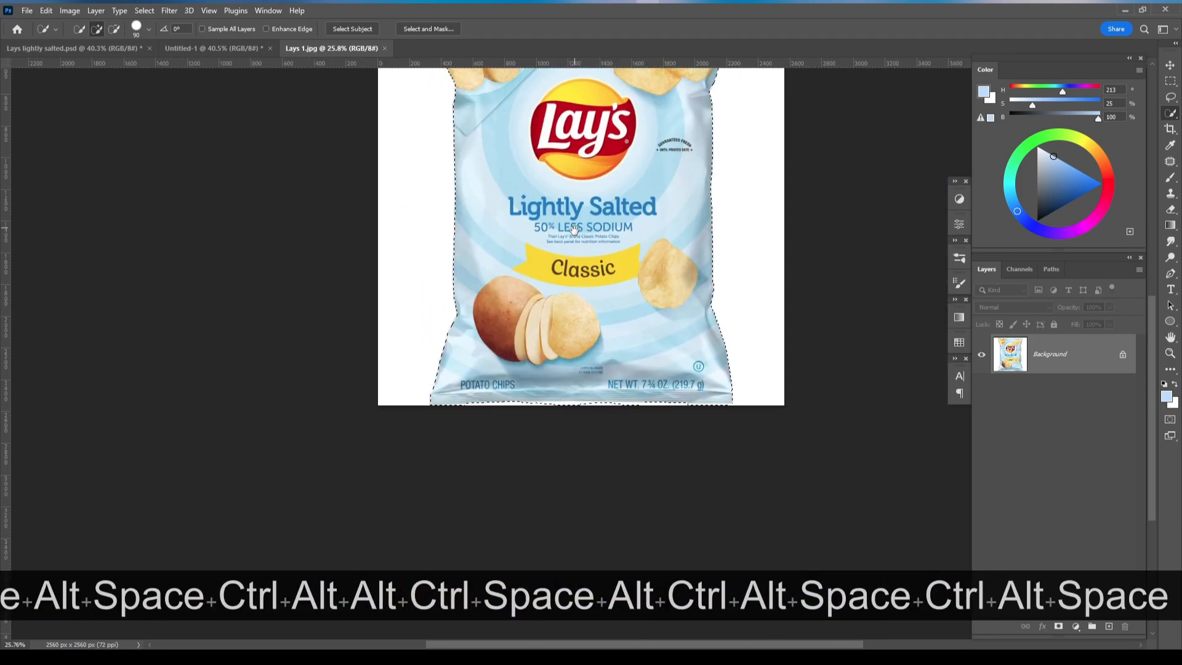
pyautogui.moveTo(554, 394); pyautogui.dragTo(699, 394)
pyautogui.moveTo(758, 461); pyautogui.dragTo(446, 468)
pyautogui.press('space')
pyautogui.moveTo(898, 471)
pyautogui.mouseDown()
pyautogui.moveTo(717, 448)
pyautogui.moveTo(915, 447)
pyautogui.mouseUp()
pyautogui.press('space')
pyautogui.moveTo(915, 447)
pyautogui.mouseDown()
pyautogui.moveTo(712, 447)
pyautogui.moveTo(680, 491)
pyautogui.mouseUp()
pyautogui.scroll(-11, 654, 448)
pyautogui.scroll(-4, 662, 407)
pyautogui.press('space')
pyautogui.moveTo(571, 231); pyautogui.dragTo(574, 443)
pyautogui.scroll(-3, 577, 417)
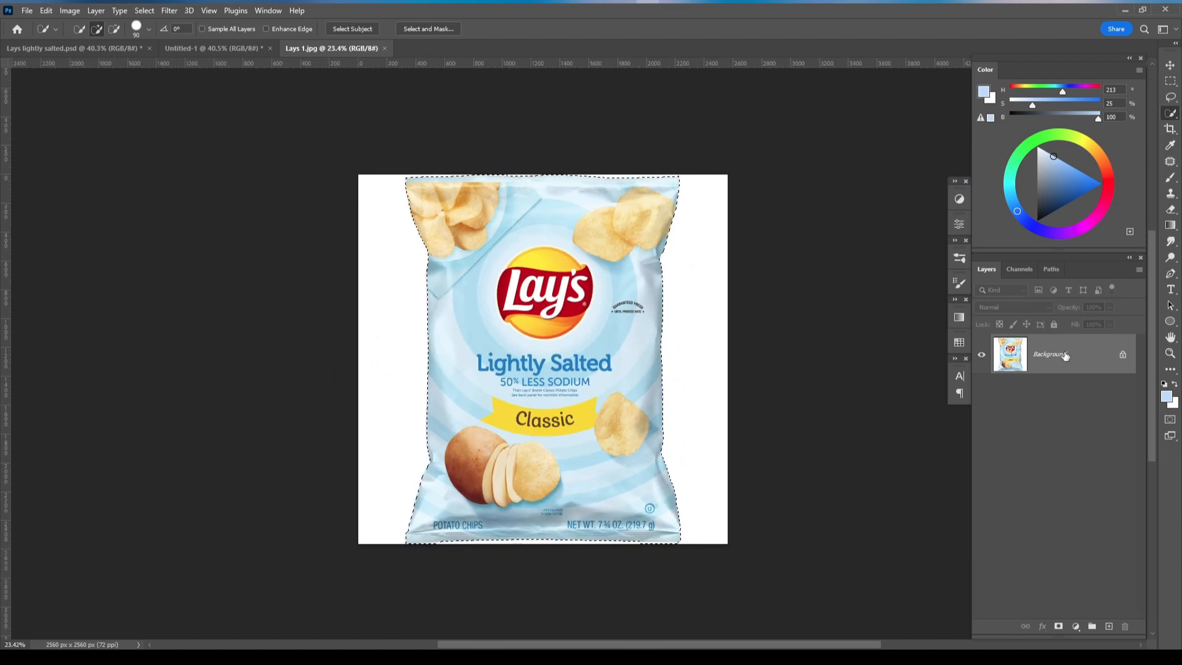
# - Mask the bag layer from the selection and copy it into the Untitled-1 document above the circles background
pyautogui.click(1059, 626)
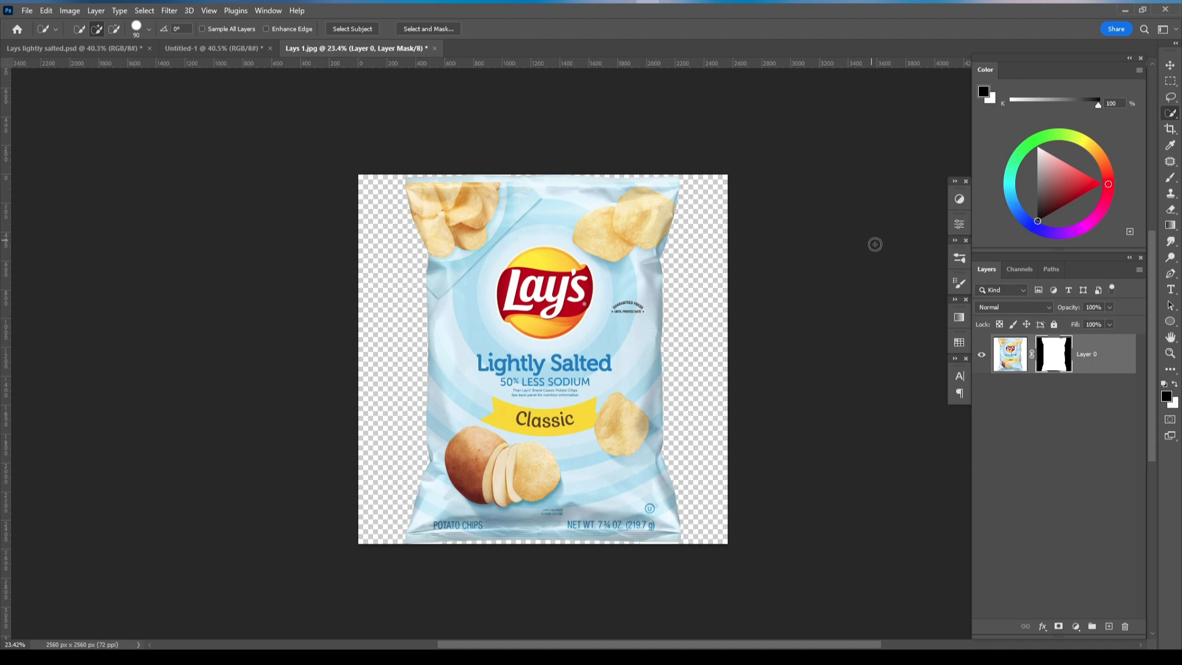
pyautogui.press('v')
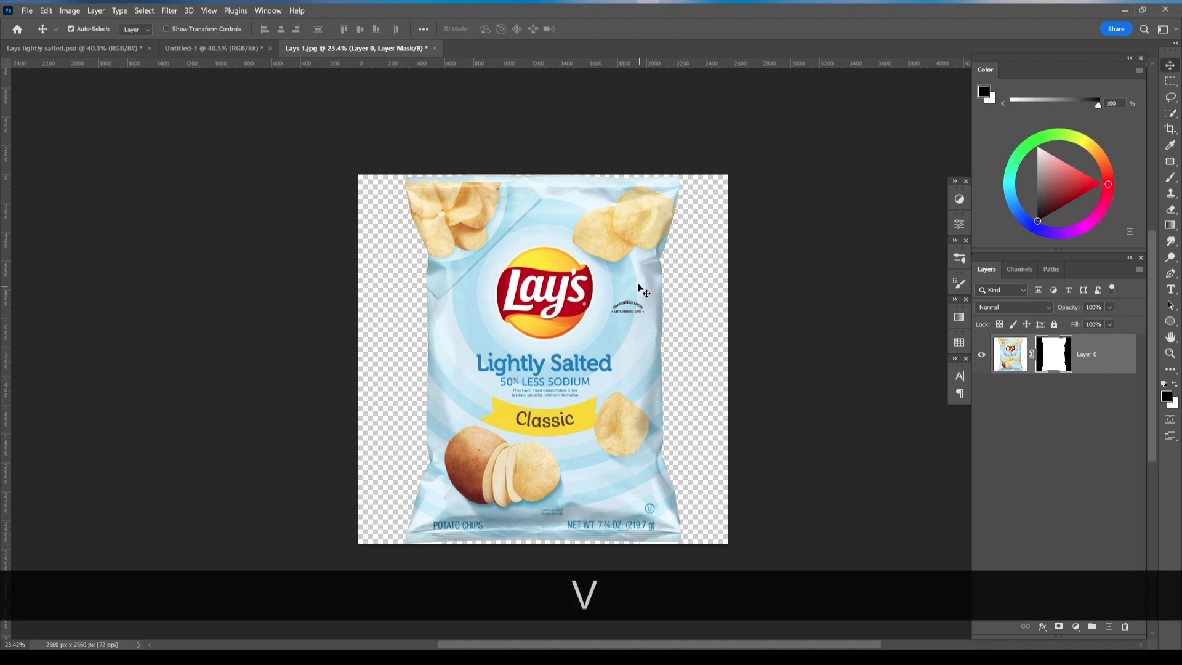
pyautogui.moveTo(561, 274); pyautogui.dragTo(394, 143)
pyautogui.moveTo(564, 290); pyautogui.dragTo(564, 290)
# - Scale the chips bag down, tilt it clockwise, and place it over the centre of the rings
pyautogui.hotkey('ctrl', 't')
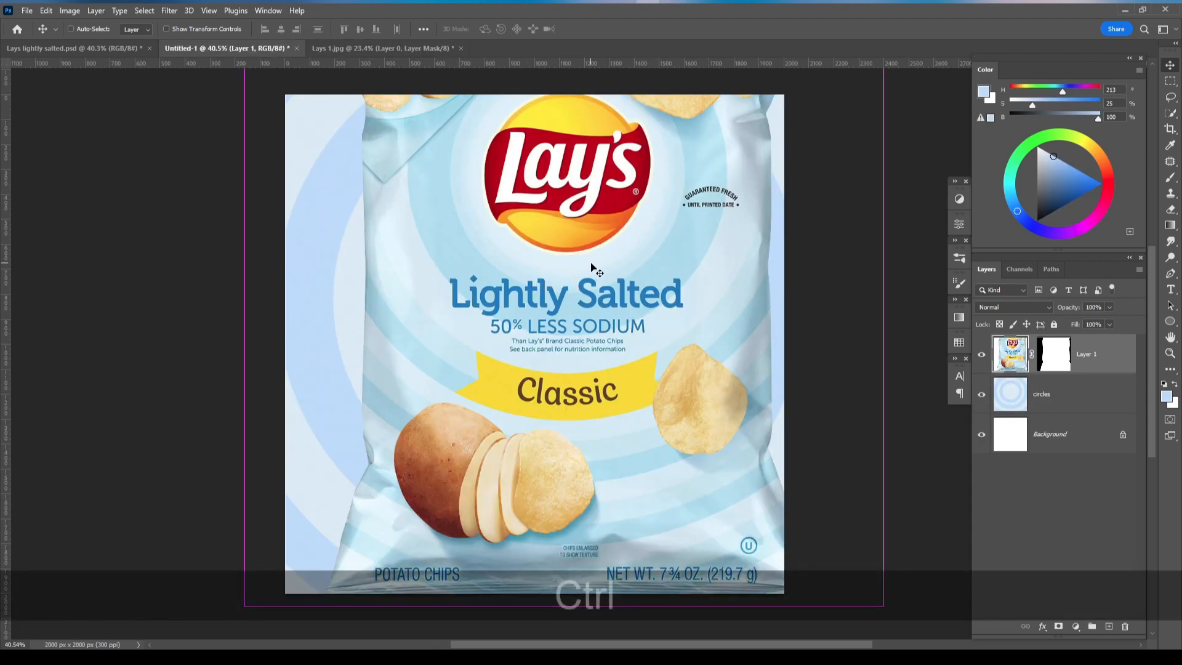
pyautogui.scroll(-4, 600, 332)
pyautogui.moveTo(690, 214); pyautogui.dragTo(638, 275)
pyautogui.scroll(4, 638, 275)
pyautogui.moveTo(725, 149); pyautogui.dragTo(777, 194)
pyautogui.scroll(3, 657, 222)
pyautogui.hotkey('ctrl', 'z')
pyautogui.scroll(-5, 744, 276)
pyautogui.moveTo(737, 283); pyautogui.dragTo(738, 292)
pyautogui.moveTo(765, 230); pyautogui.dragTo(744, 240)
pyautogui.scroll(3, 756, 269)
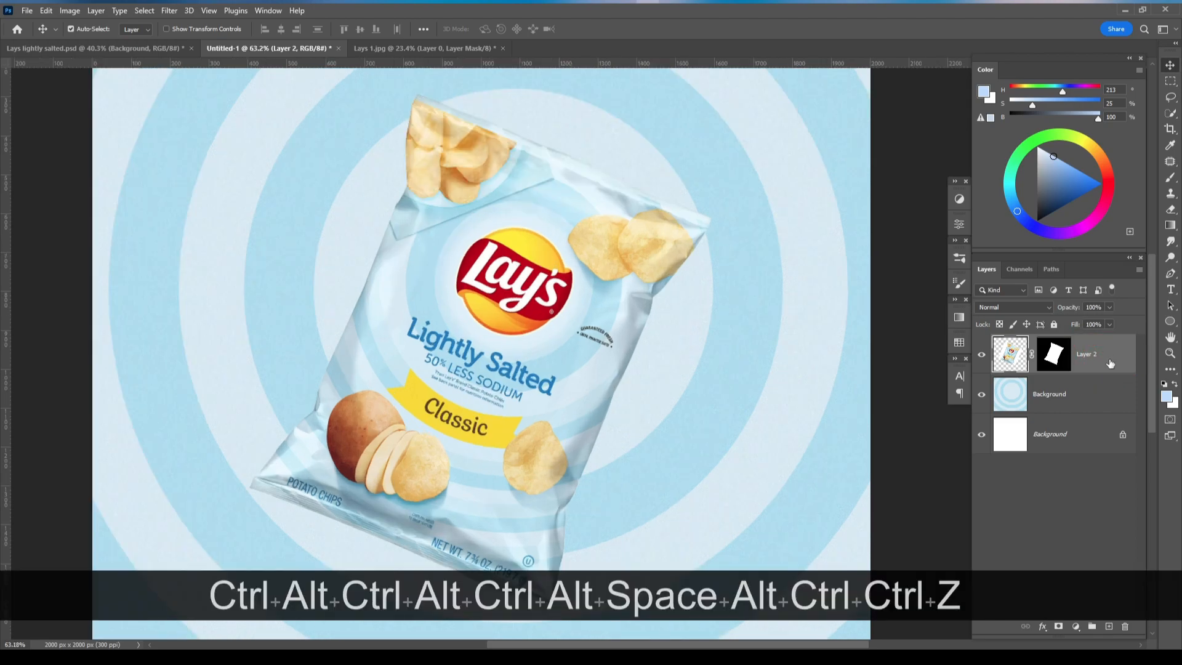
# - Add a Multiply drop shadow to the bag layer with 54% opacity, 119° angle, 26 px distance, 2% spread and 21 px size
pyautogui.doubleClick(1110, 363)
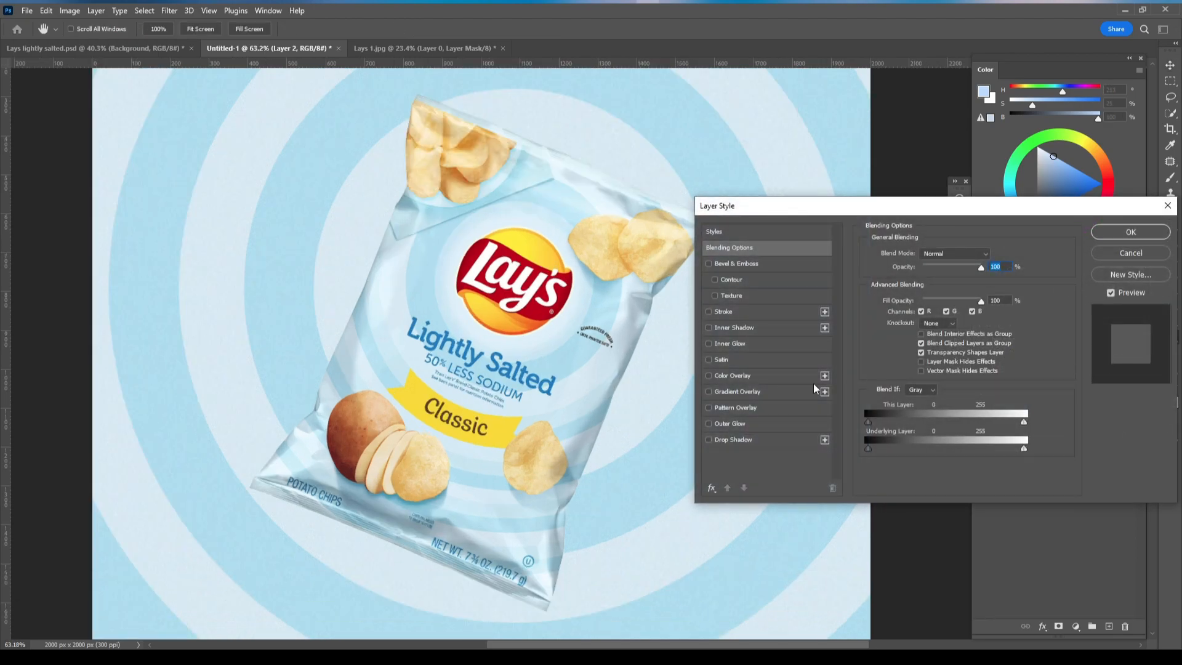
pyautogui.click(720, 439)
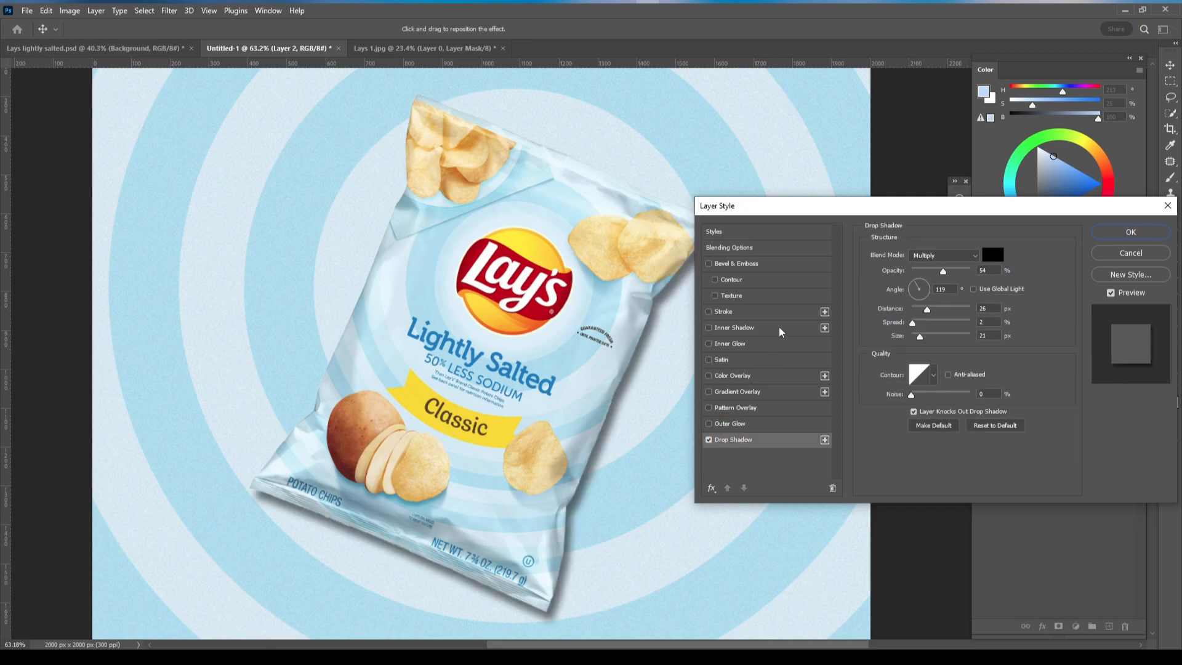
pyautogui.moveTo(839, 214)
pyautogui.mouseDown()
pyautogui.moveTo(897, 213)
pyautogui.moveTo(807, 217)
pyautogui.mouseUp()
pyautogui.click(1107, 245)
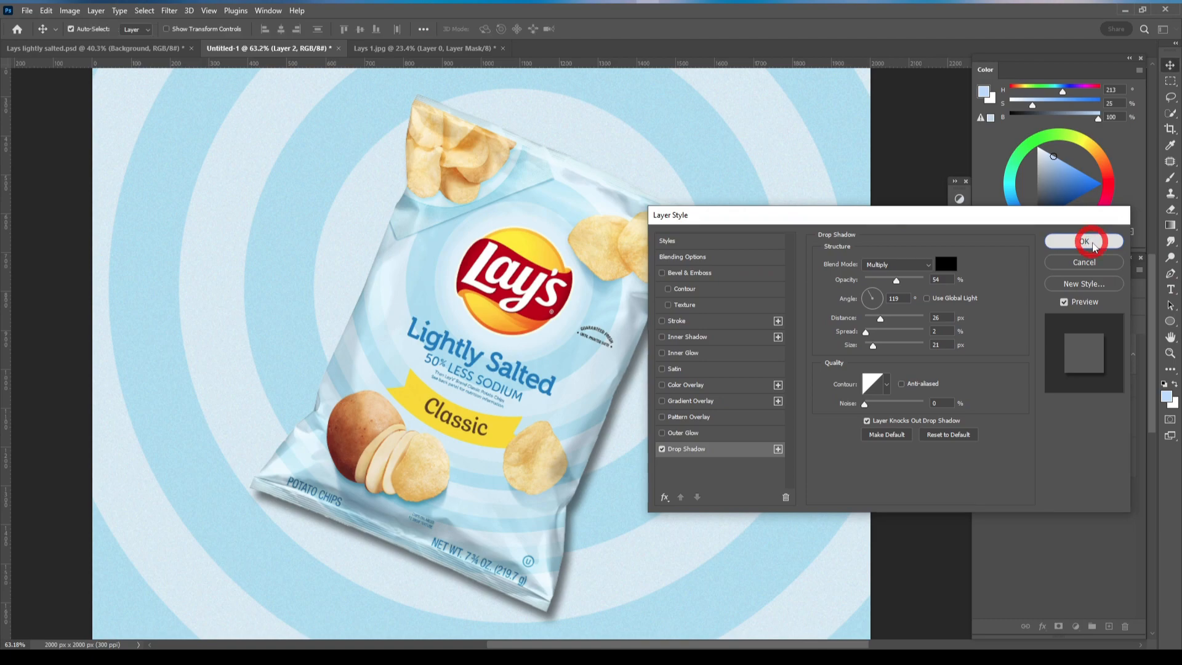
# - Add a Levels adjustment clipped to the bag layer with input levels 43, 0.64 and 243
pyautogui.scroll(-3, 707, 320)
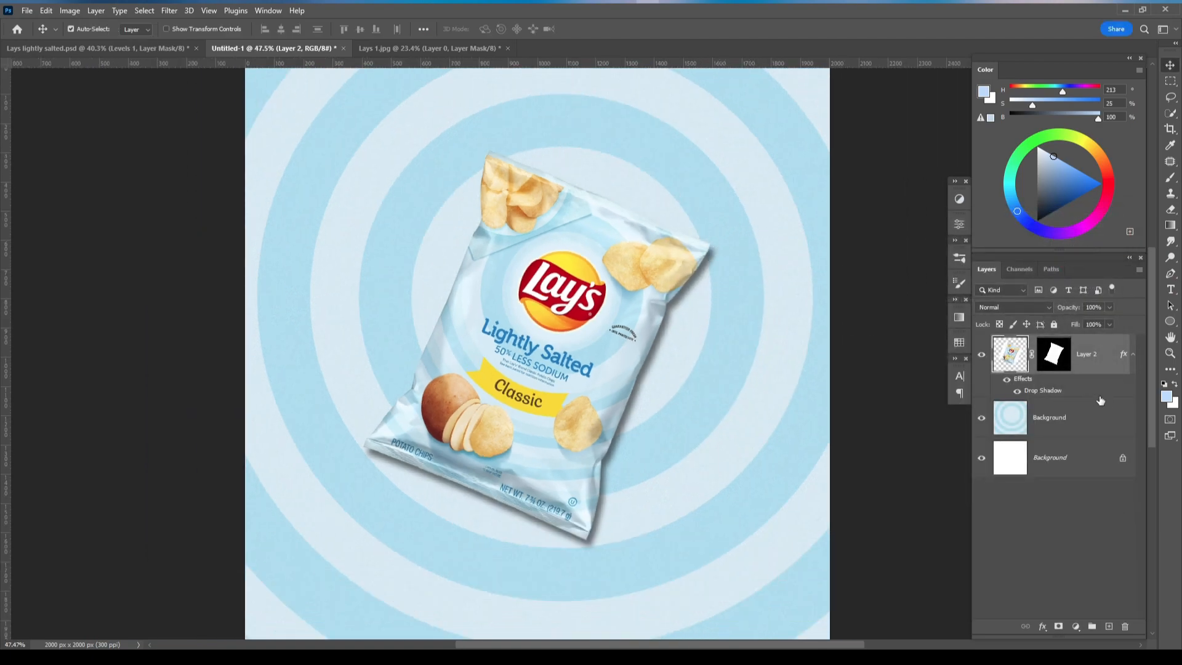
pyautogui.click(1075, 625)
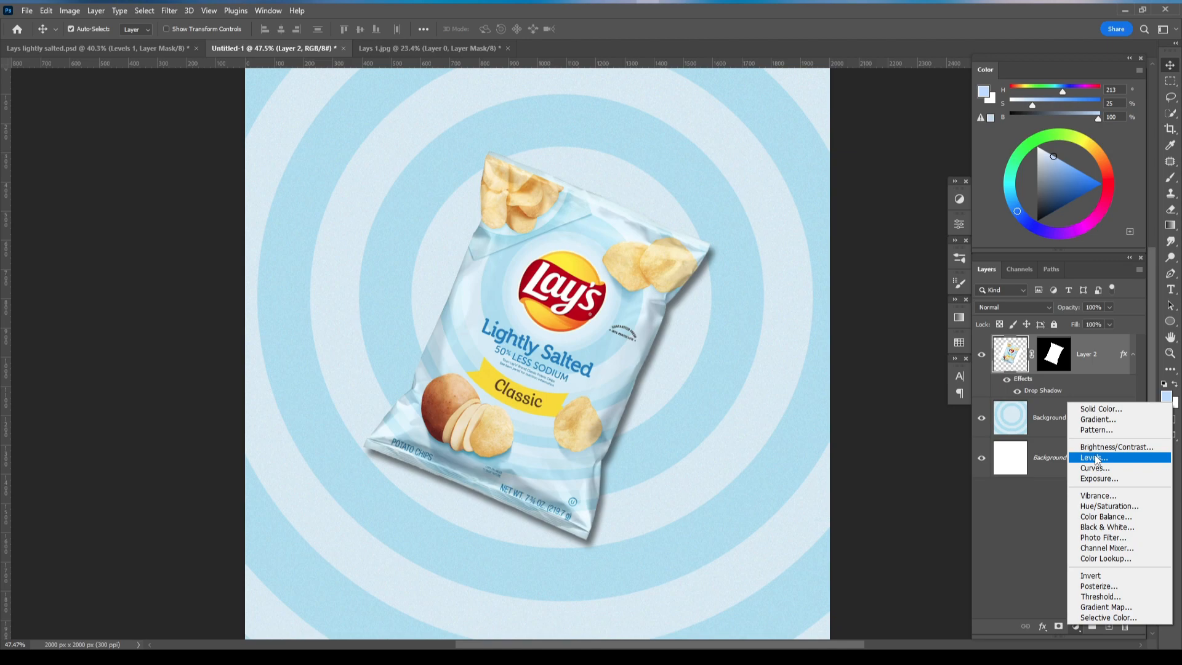
pyautogui.click(1095, 458)
pyautogui.keyDown('alt'); pyautogui.click(1099, 373); pyautogui.keyUp('alt')
pyautogui.moveTo(863, 349); pyautogui.dragTo(924, 350)
pyautogui.moveTo(797, 349); pyautogui.dragTo(886, 354)
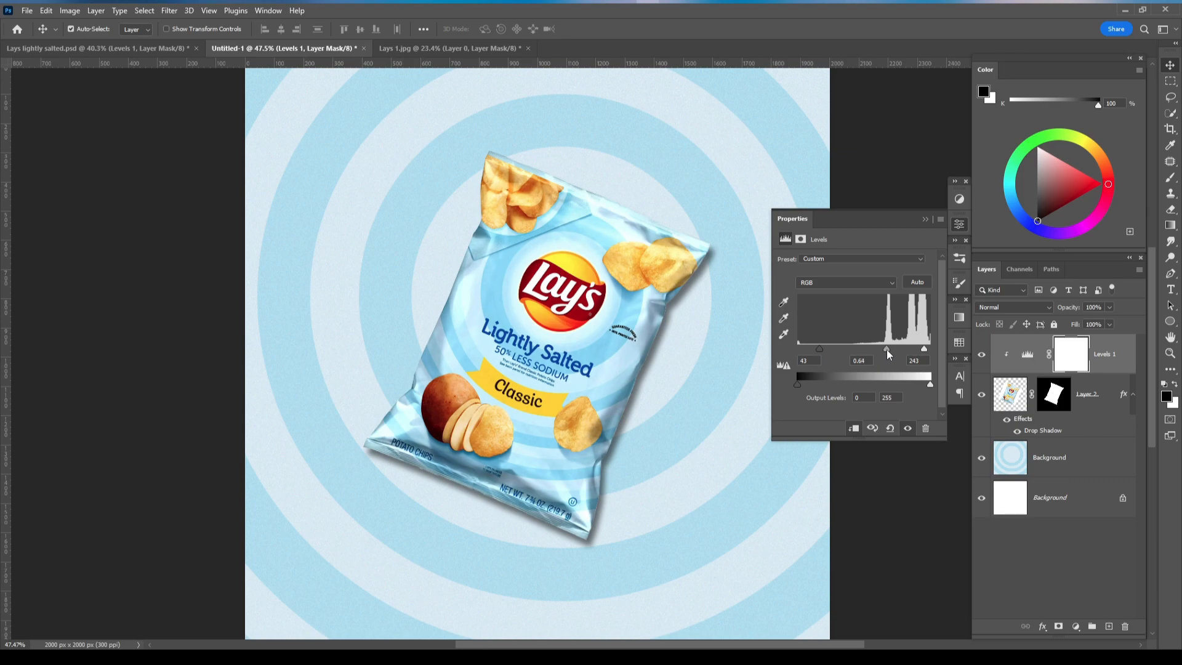
pyautogui.click(925, 221)
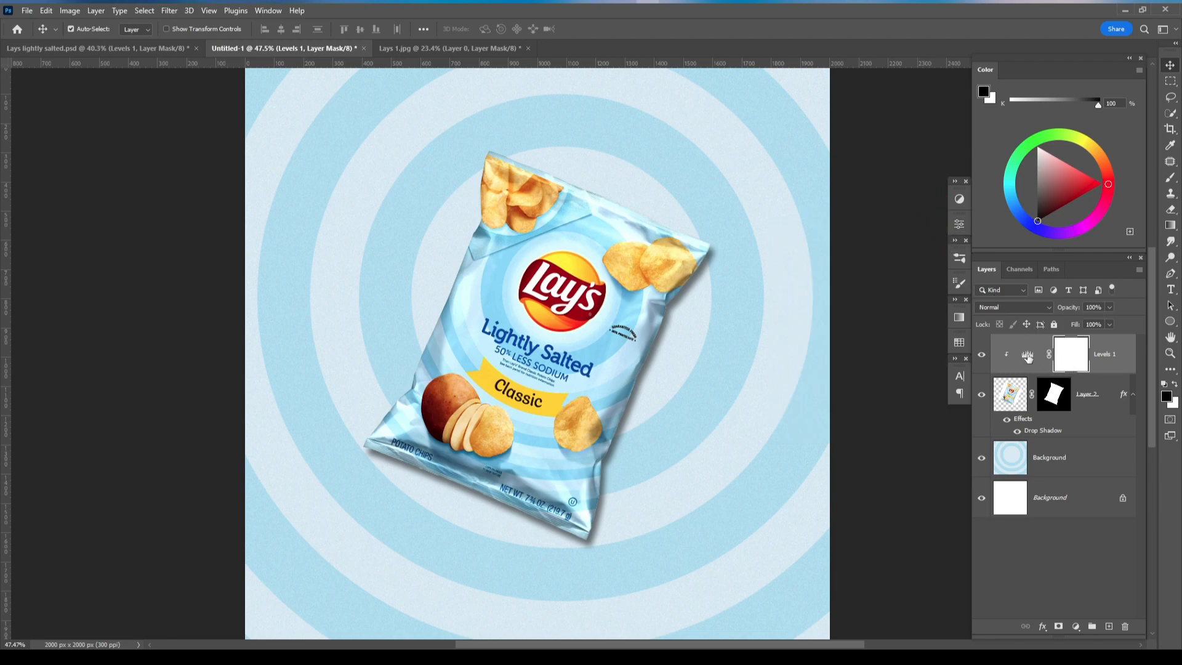
# - Paint black with a soft brush on the Levels mask over the logo and the lettering down the bag's centre
pyautogui.scroll(5, 597, 266)
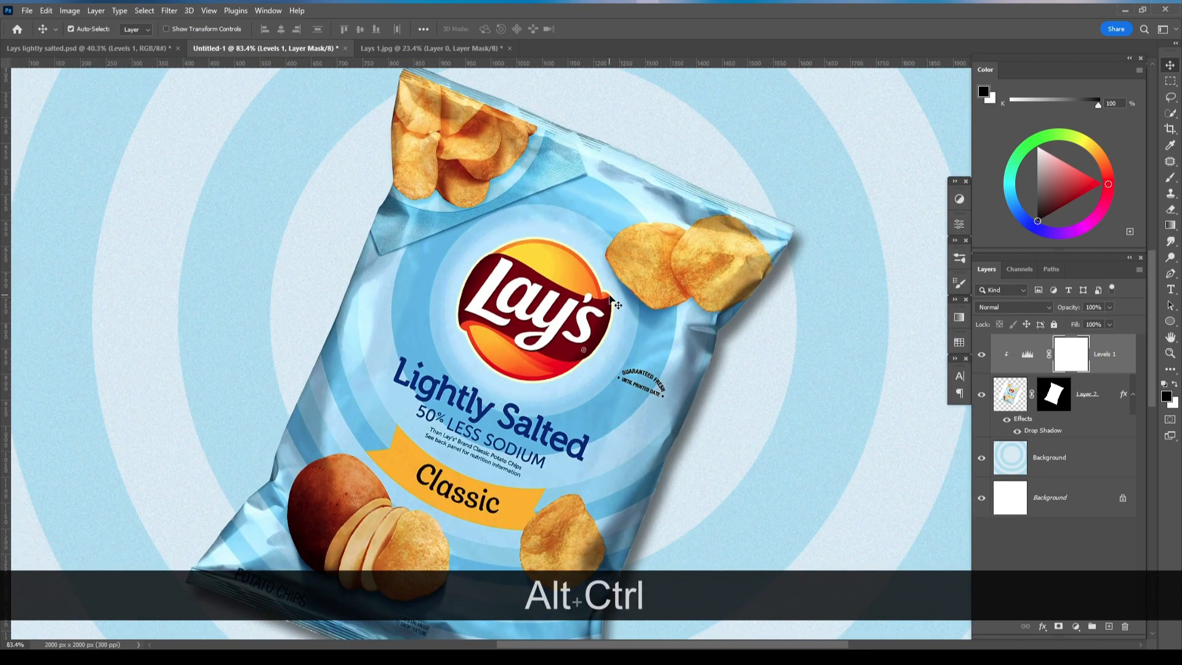
pyautogui.press('b')
pyautogui.press(']')
pyautogui.press(']')
pyautogui.press(']')
pyautogui.press(']')
pyautogui.press('[')
pyautogui.press('[')
pyautogui.press('[')
pyautogui.press('[')
pyautogui.scroll(-3, 568, 274)
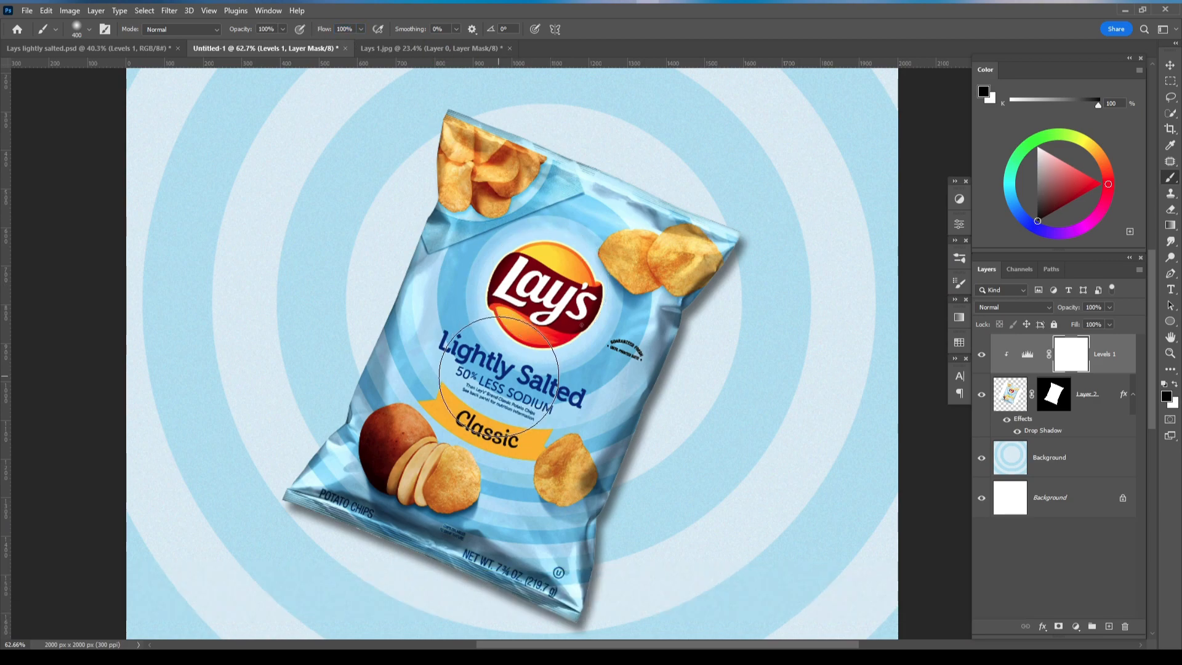
pyautogui.press(']')
pyautogui.press(']')
pyautogui.press(']')
pyautogui.click(530, 324)
pyautogui.press('[')
pyautogui.press('[')
pyautogui.press('[')
pyautogui.press('[')
pyautogui.moveTo(578, 227)
pyautogui.mouseDown()
pyautogui.moveTo(600, 294)
pyautogui.moveTo(596, 318)
pyautogui.moveTo(503, 468)
pyautogui.moveTo(467, 458)
pyautogui.moveTo(517, 506)
pyautogui.mouseUp()
# - Paint black with a smaller soft brush on the Levels mask over the upper-left chips and the potato
pyautogui.press('[')
pyautogui.press('[')
pyautogui.press('[')
pyautogui.press('[')
pyautogui.moveTo(488, 195); pyautogui.dragTo(451, 298)
pyautogui.moveTo(403, 416); pyautogui.dragTo(452, 454)
pyautogui.scroll(-1, 541, 476)
# - Reduce the brush size further and undo the last few strokes on the Levels mask
pyautogui.press('[')
pyautogui.press('[')
pyautogui.hotkey('ctrl', 'z')
pyautogui.hotkey('ctrl', 'z')
pyautogui.hotkey('ctrl', 'z')
pyautogui.hotkey('ctrl', 'z')
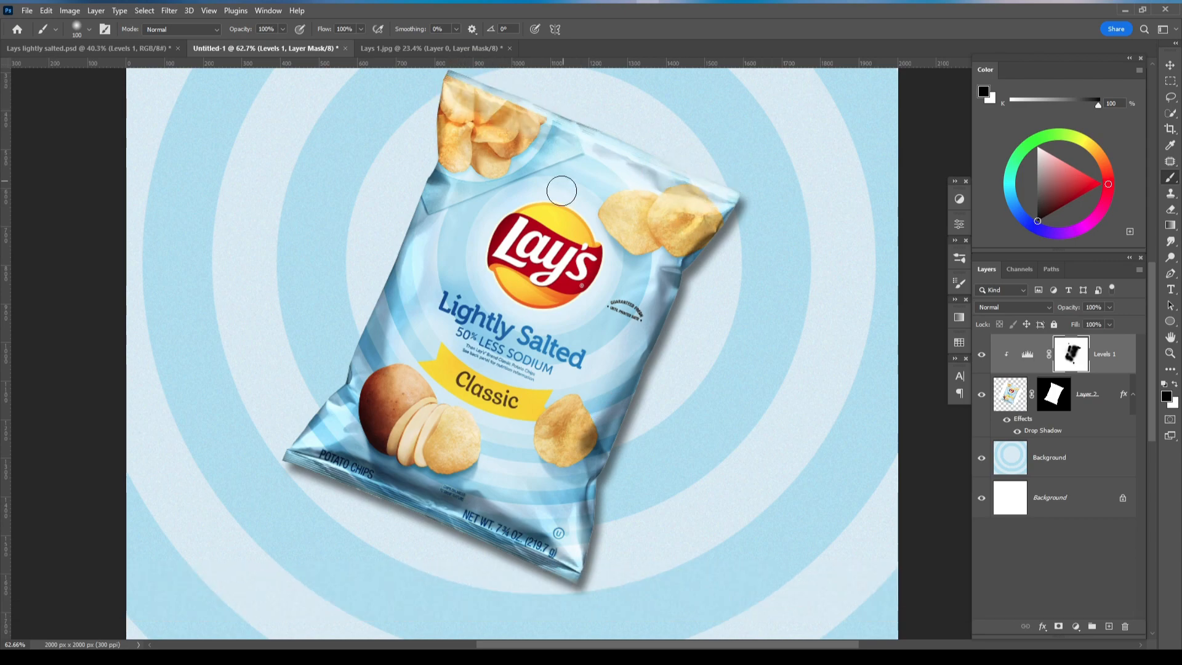
# - Refine the Levels mask along the bag's sides, painting black down the left edge and white up the right edge
pyautogui.scroll(-1, 525, 456)
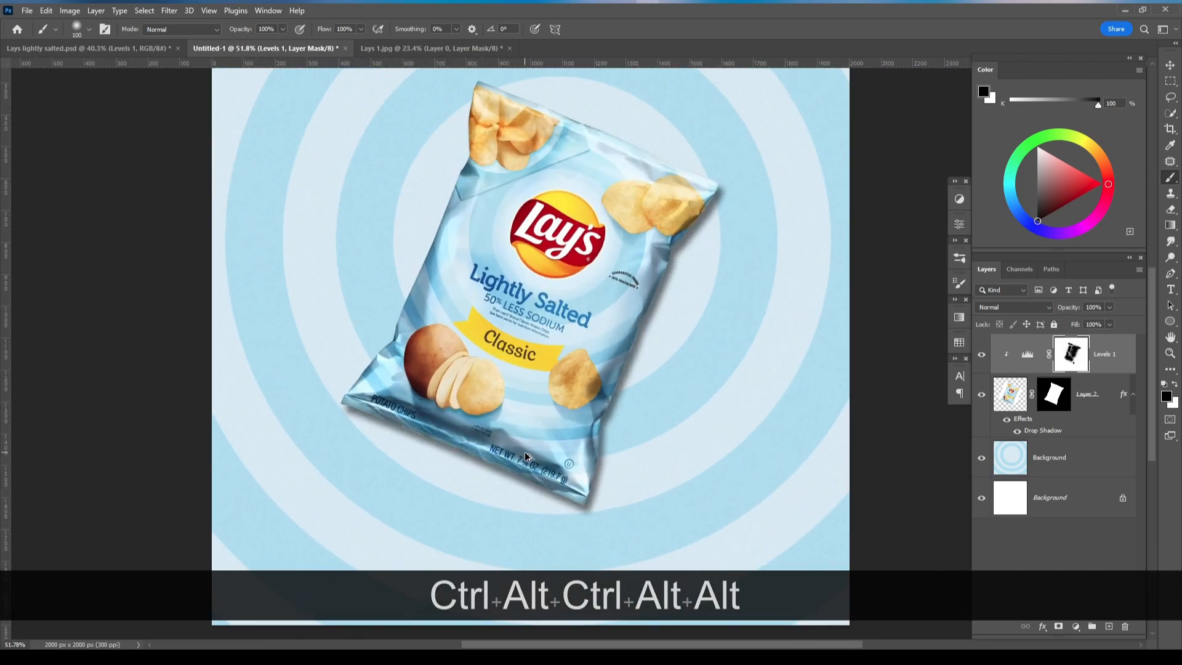
pyautogui.scroll(2, 525, 456)
pyautogui.moveTo(647, 248); pyautogui.dragTo(679, 140)
pyautogui.press('space')
pyautogui.moveTo(679, 140); pyautogui.dragTo(699, 208)
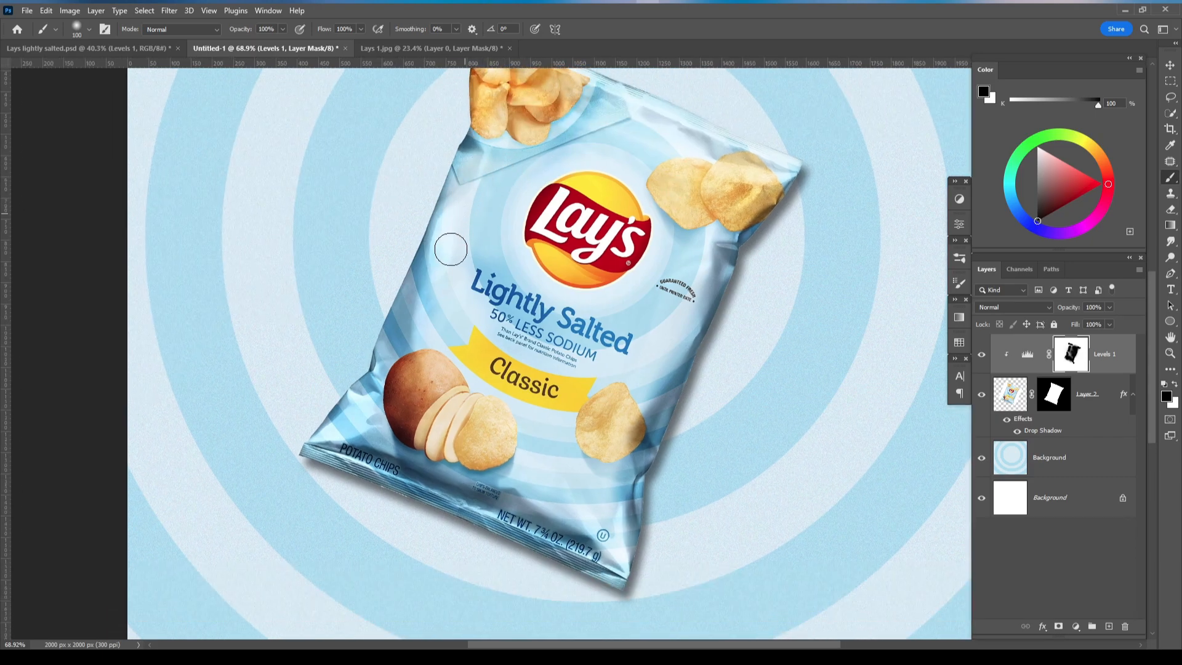
pyautogui.moveTo(456, 240); pyautogui.dragTo(367, 419)
pyautogui.press('x')
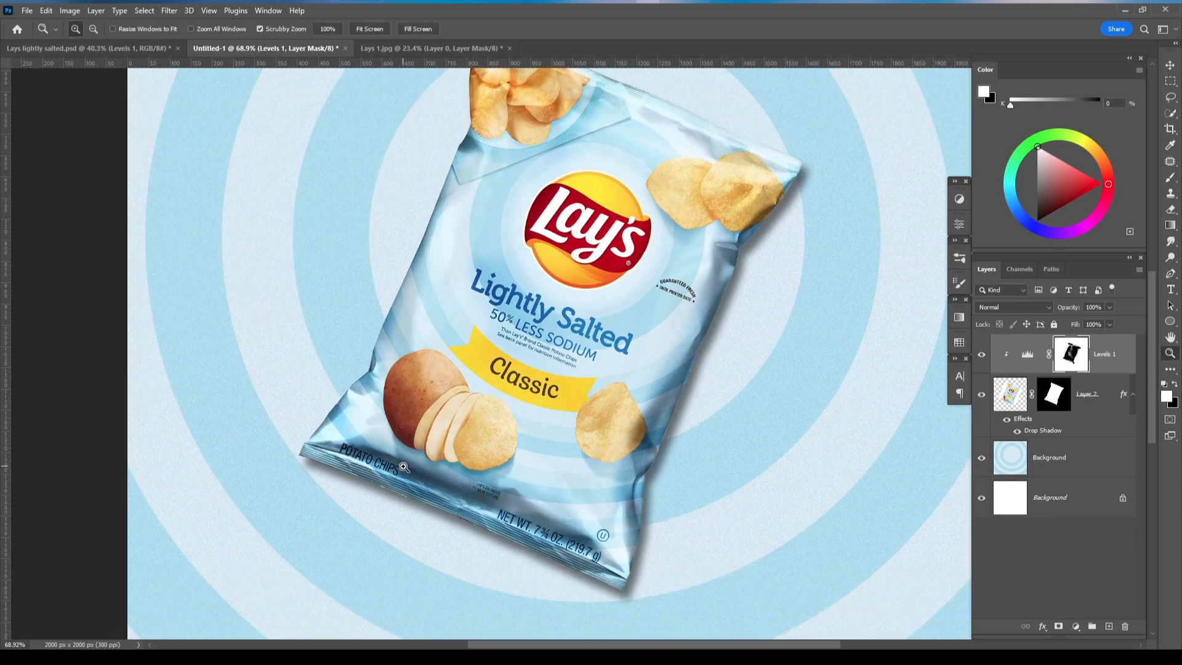
pyautogui.moveTo(633, 521)
pyautogui.mouseDown()
pyautogui.moveTo(663, 406)
pyautogui.moveTo(731, 264)
pyautogui.moveTo(783, 183)
pyautogui.mouseUp()
pyautogui.scroll(-2, 671, 355)
pyautogui.press('space')
pyautogui.moveTo(671, 354); pyautogui.dragTo(605, 382)
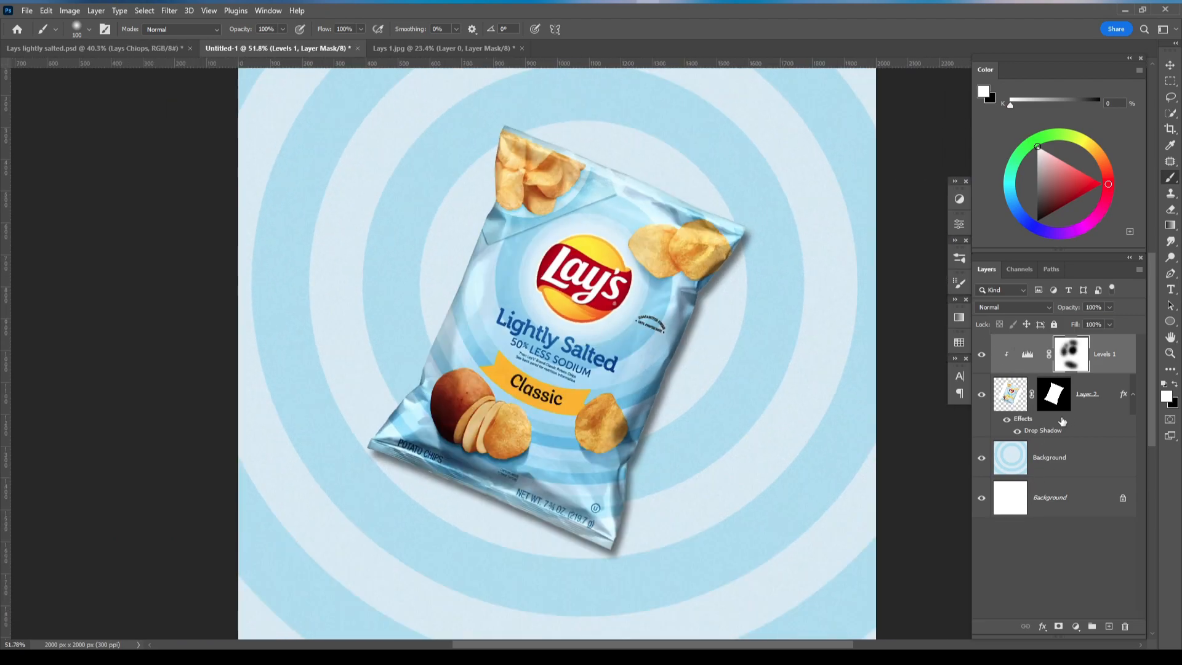
# - Group the bag layer with its Levels adjustment and name the group "Lays chips"
pyautogui.click(1112, 400)
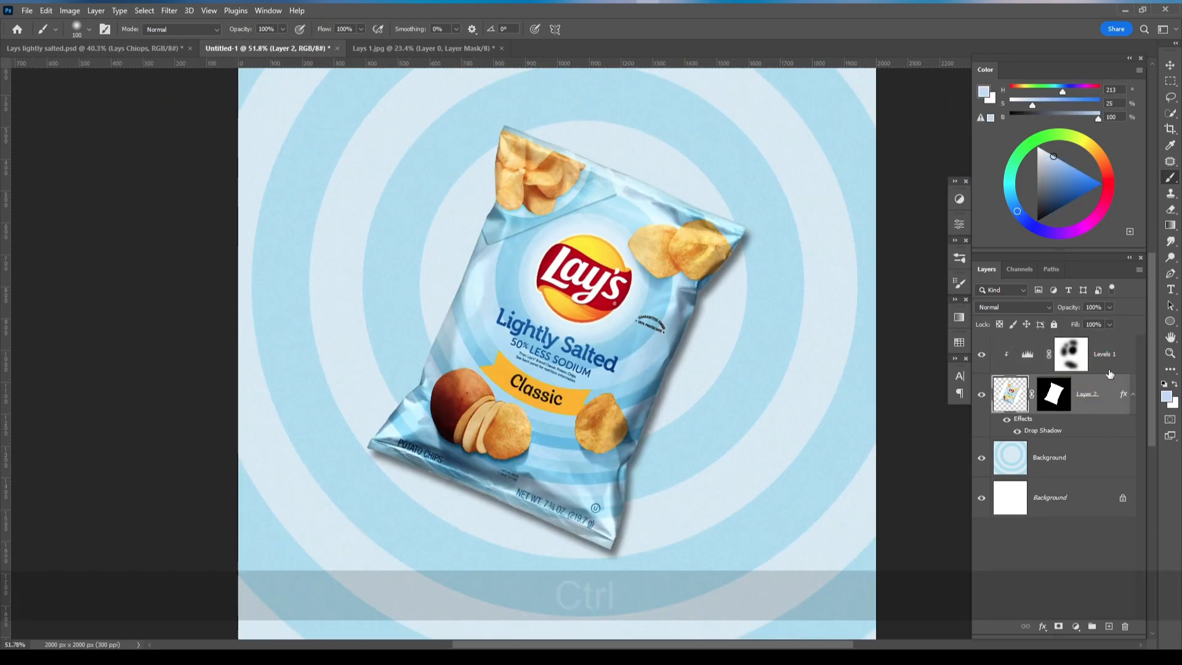
pyautogui.keyDown('ctrl'); pyautogui.click(1109, 374); pyautogui.keyUp('ctrl')
pyautogui.hotkey('ctrl', 'g')
pyautogui.doubleClick(1029, 343)
pyautogui.write('Lays chips')
pyautogui.press('Return')
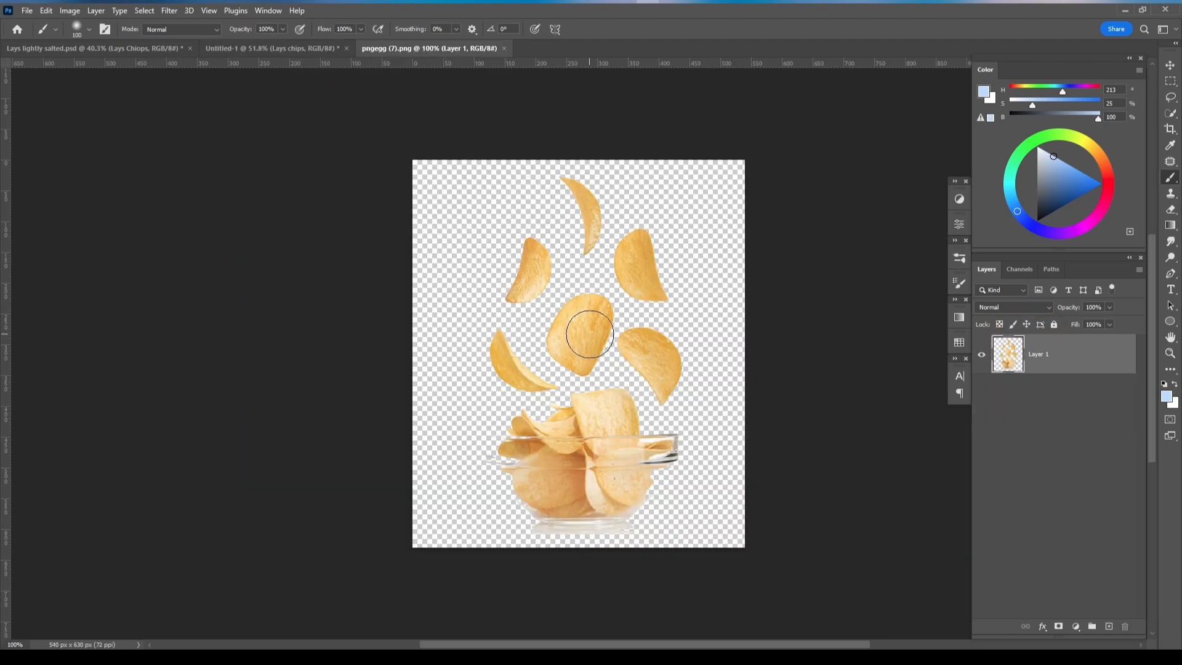
# - Select the upper-right chip in pngegg (7).png using the Quick Selection tool with a size 35 brush
pyautogui.scroll(3, 625, 275)
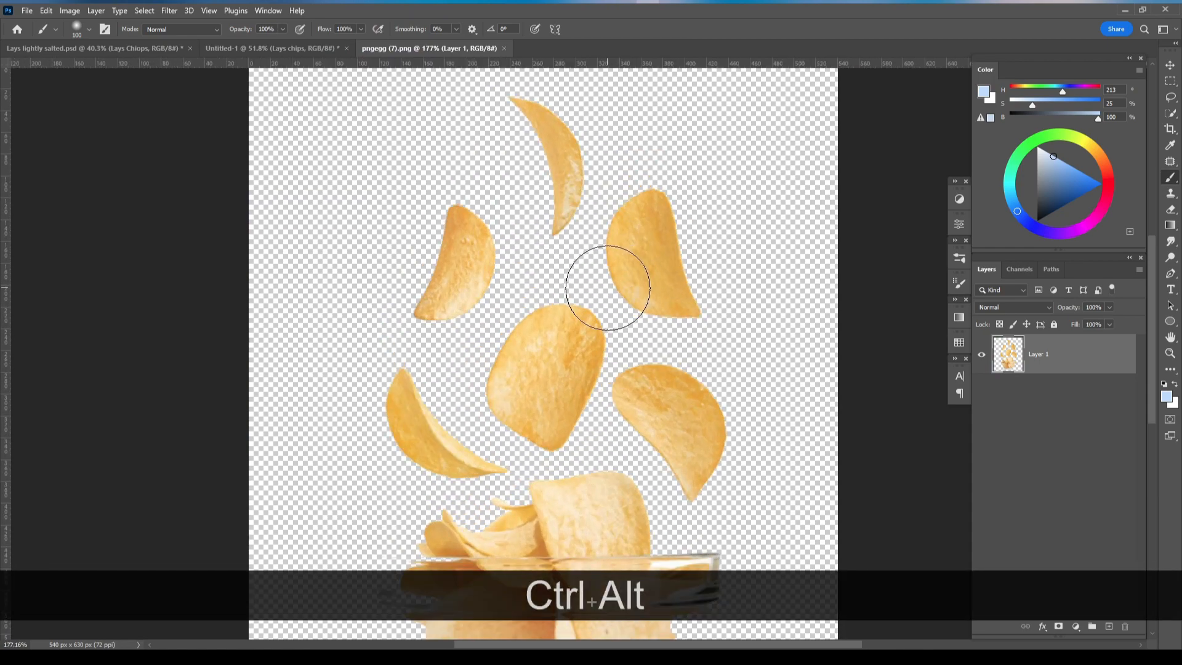
pyautogui.click(1171, 115)
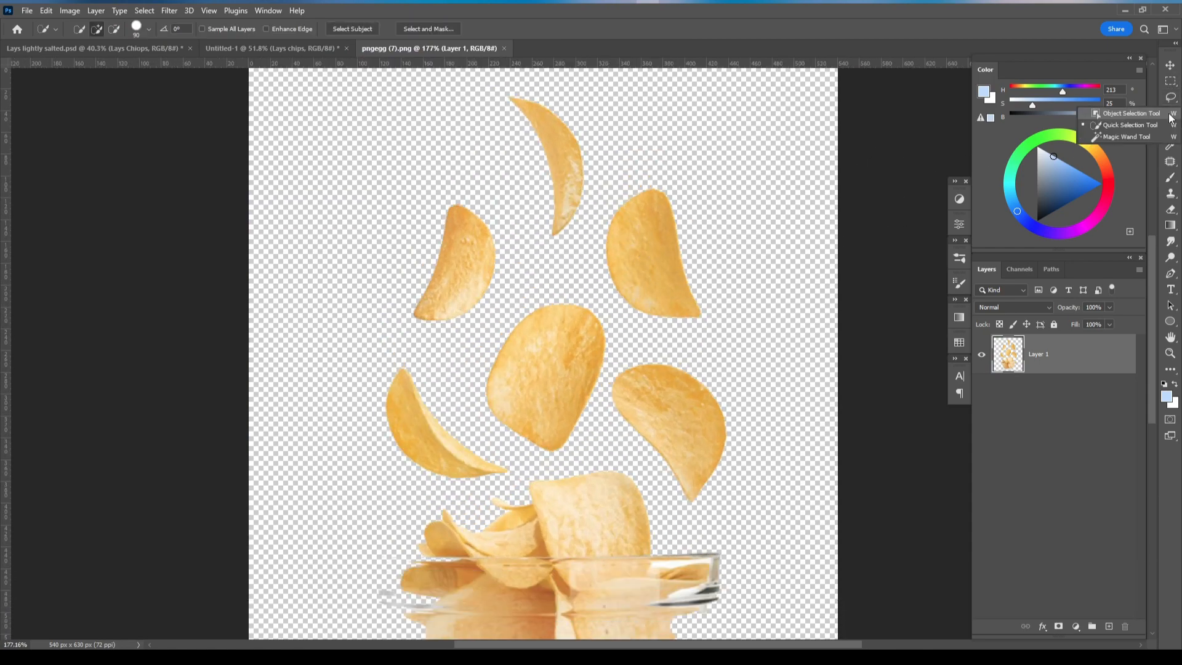
pyautogui.click(1129, 123)
pyautogui.scroll(3, 631, 188)
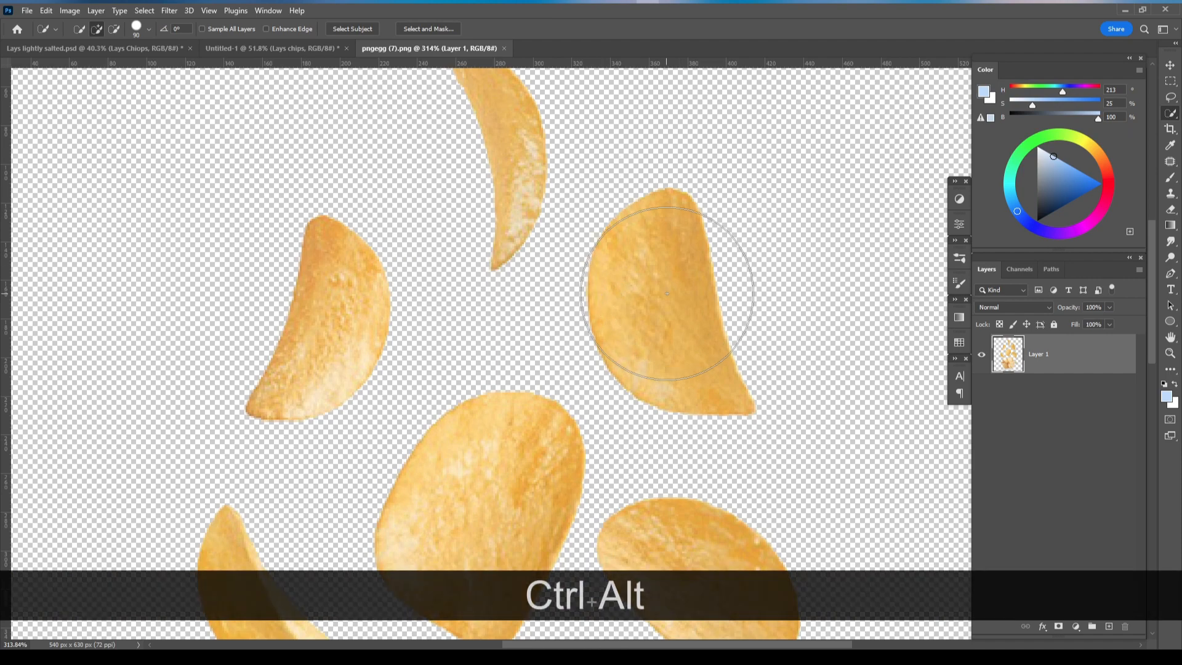
pyautogui.press('[')
pyautogui.press('[')
pyautogui.press('[')
pyautogui.press('[')
pyautogui.press('[')
pyautogui.press('[')
pyautogui.moveTo(657, 306); pyautogui.dragTo(662, 365)
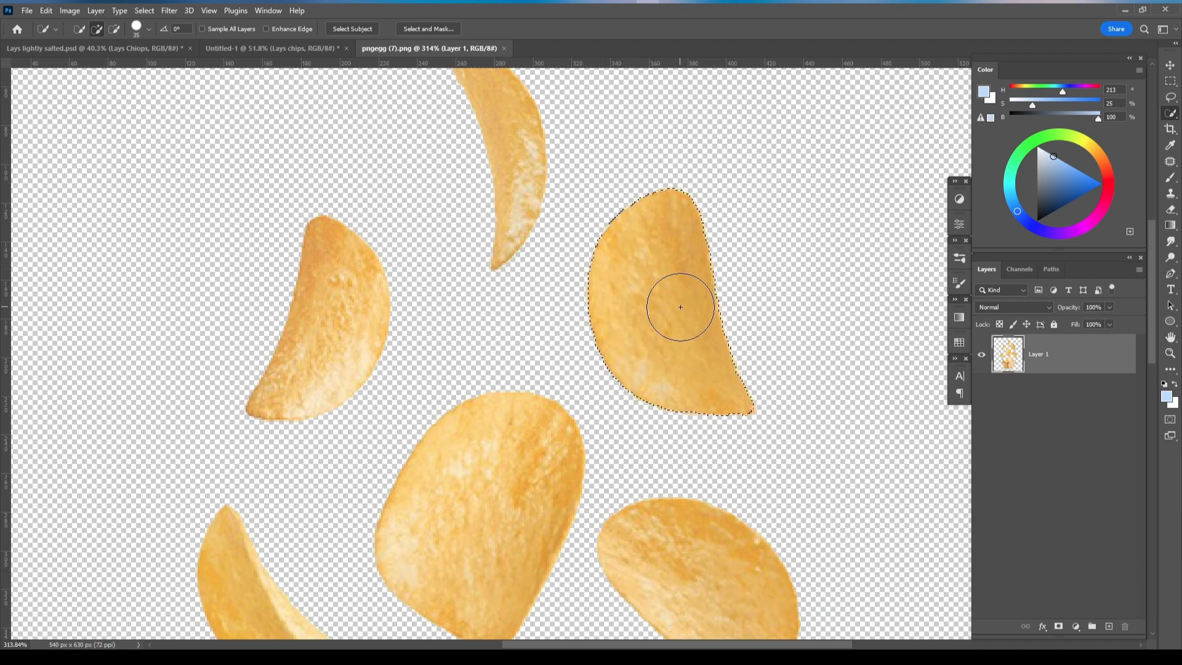
# - Reduce the selection brush to size 20 and copy the selected chip to a new layer
pyautogui.press('[')
pyautogui.press('[')
pyautogui.press('[')
pyautogui.press('[')
pyautogui.scroll(-1, 714, 392)
pyautogui.hotkey('ctrl', 'j')
# - Quick-select the lower-right chip on Layer 1 and copy it to its own layer
pyautogui.scroll(-2, 708, 369)
pyautogui.hotkey('ctrl', 'z')
pyautogui.click(1004, 400)
pyautogui.scroll(-2, 701, 440)
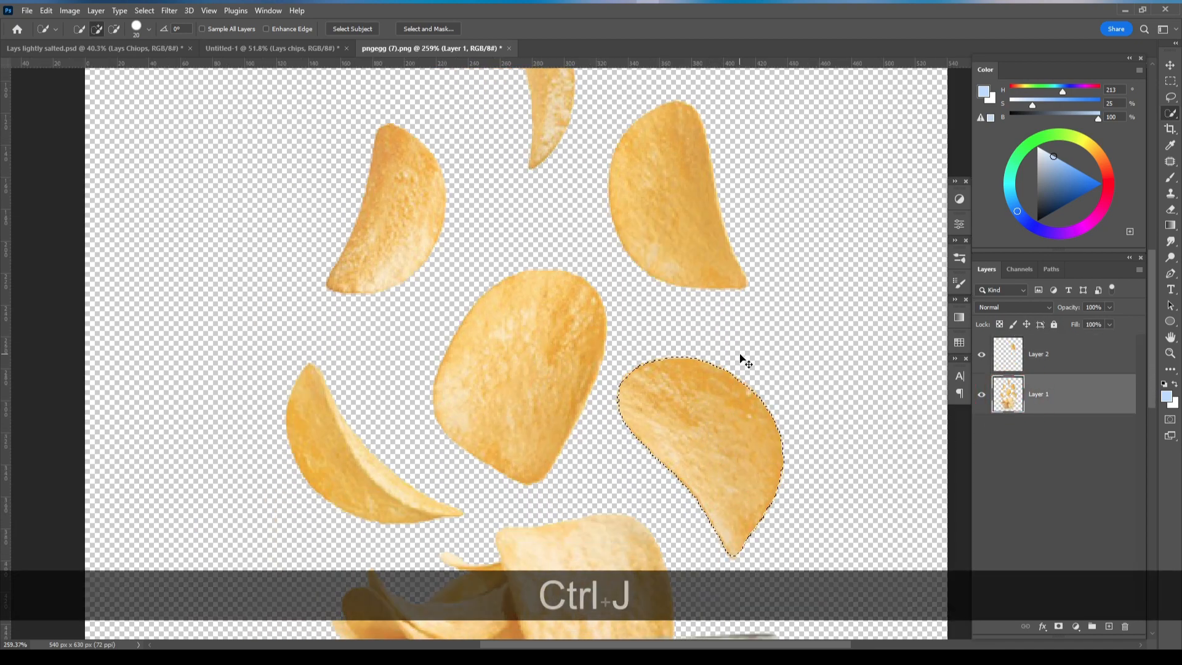
pyautogui.hotkey('ctrl', 'j')
# - Quick-select the upper-left chip on Layer 1 and copy it to its own layer
pyautogui.scroll(2, 612, 261)
pyautogui.scroll(-1, 467, 341)
pyautogui.moveTo(400, 244); pyautogui.dragTo(387, 322)
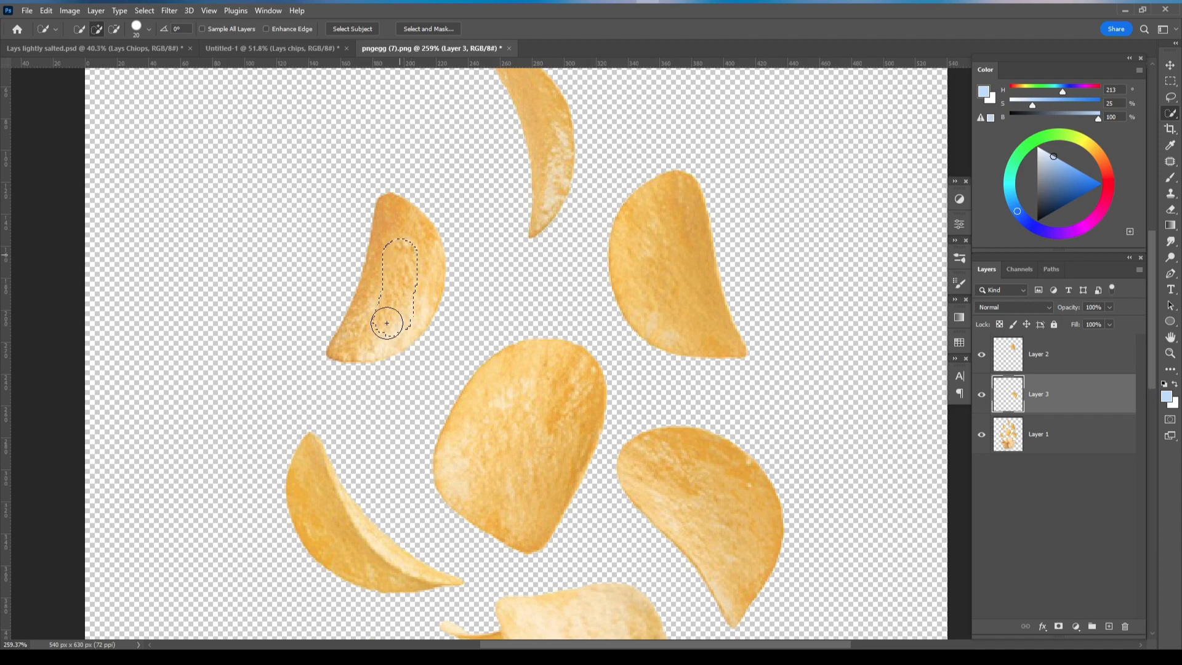
pyautogui.click(1001, 434)
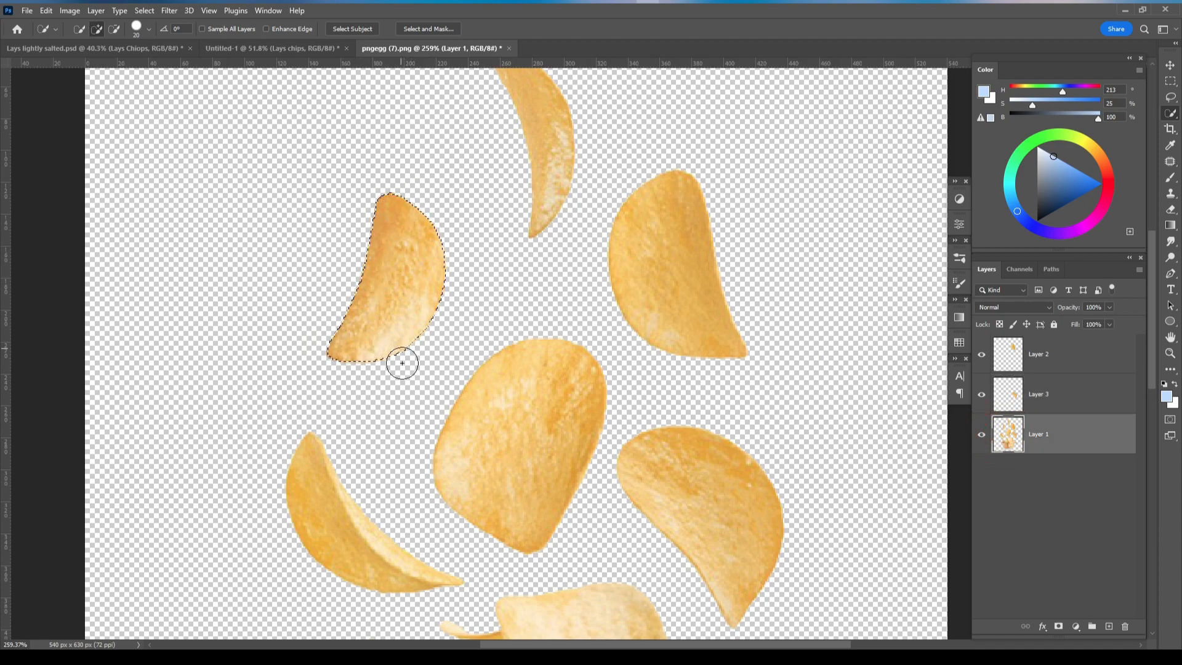
pyautogui.scroll(-3, 464, 390)
pyautogui.hotkey('ctrl', 'j')
pyautogui.hscroll(-3, 649, 421)
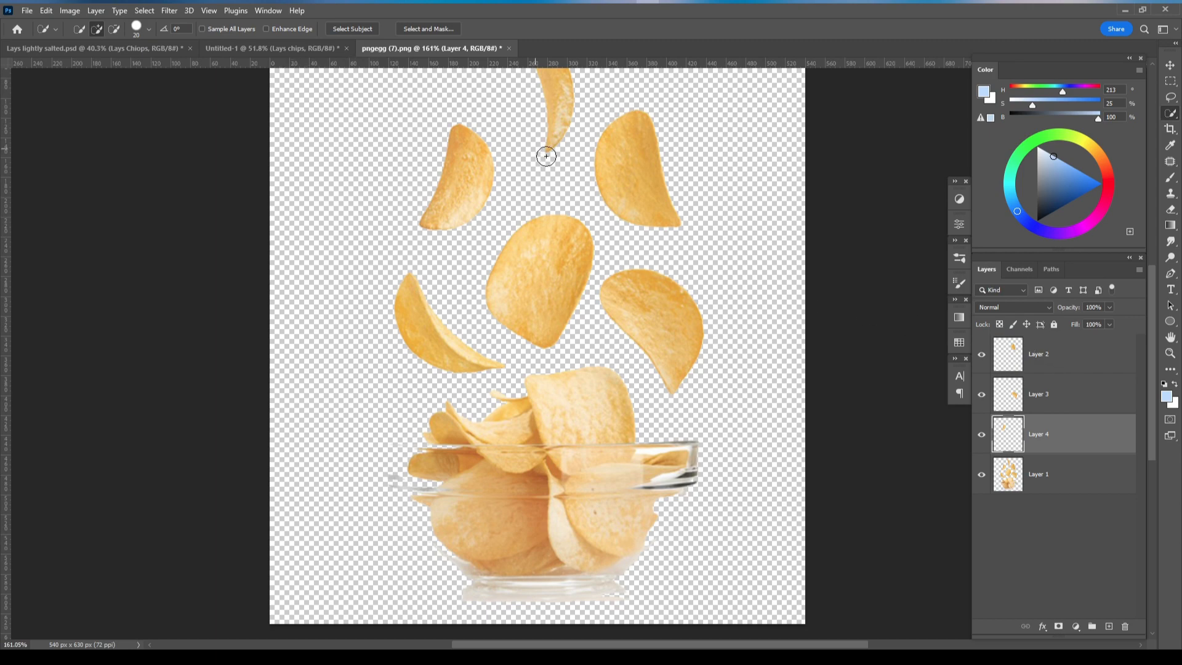
# - Select the three extracted chip layers together and move them into the Untitled-1 poster document
pyautogui.press('v')
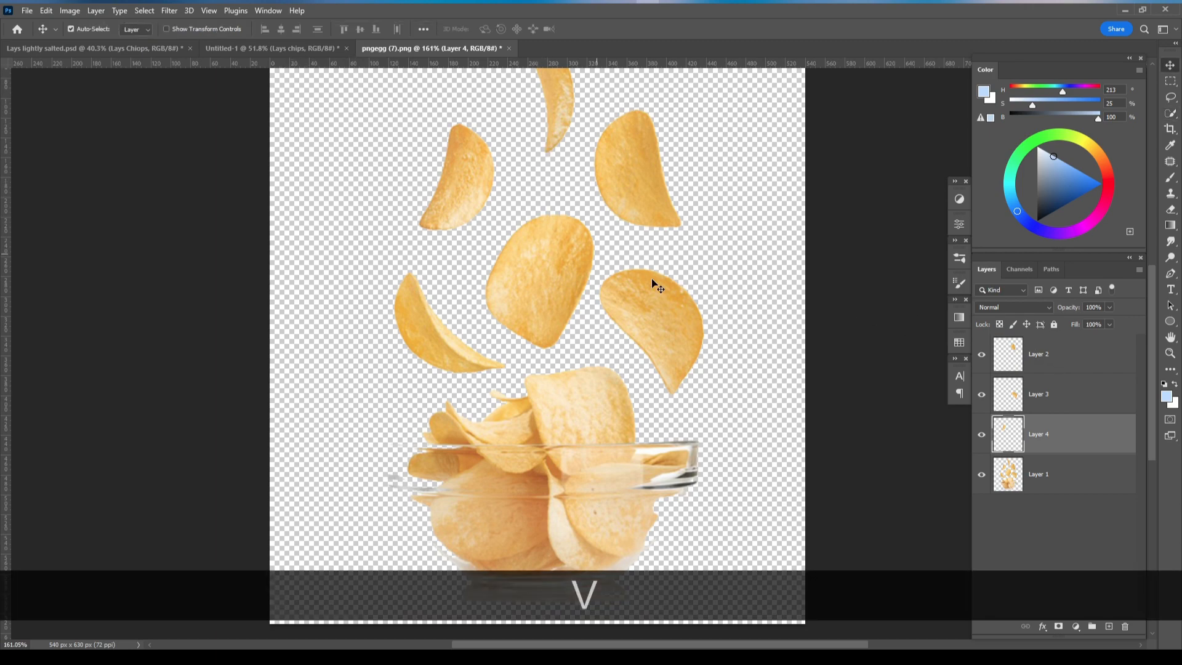
pyautogui.keyDown('shift'); pyautogui.click(1040, 353); pyautogui.keyUp('shift')
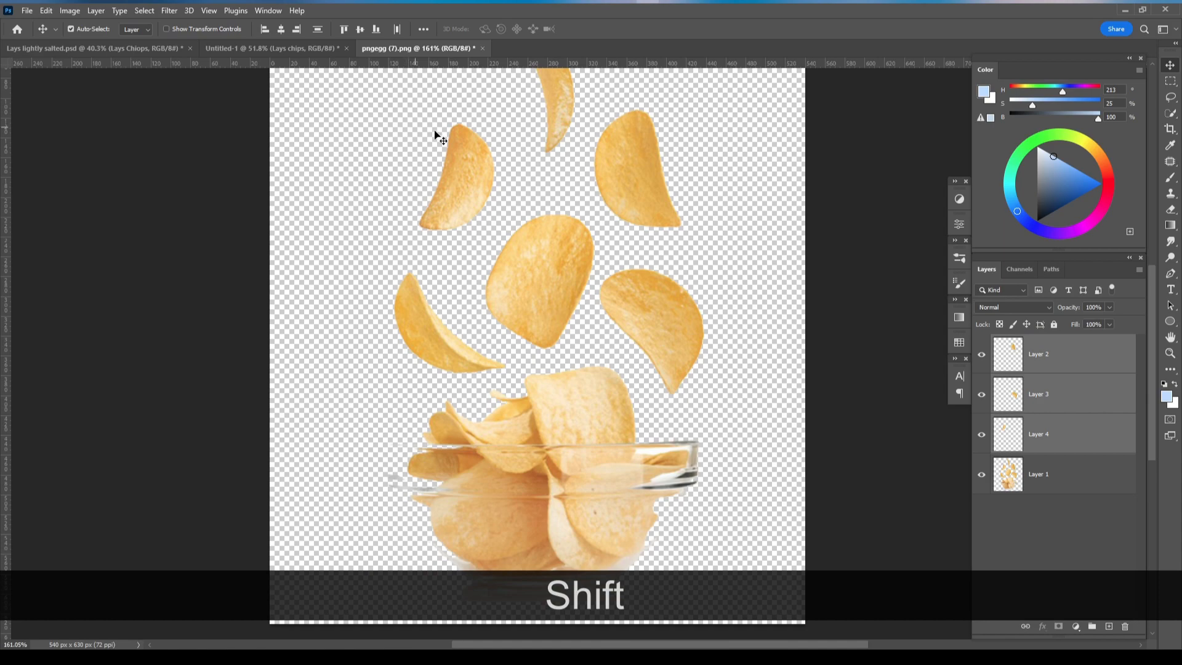
pyautogui.moveTo(634, 171); pyautogui.dragTo(565, 250)
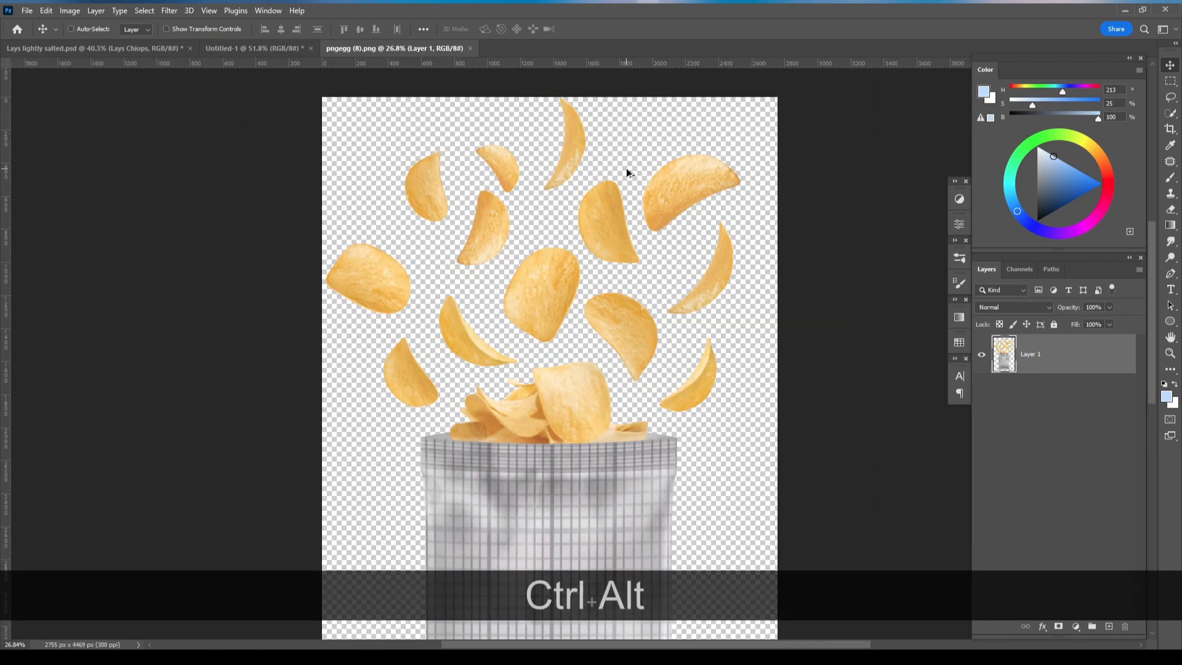
# - Select the central round chip in pngegg (8).png using a size 80 Quick Selection brush and copy it to a new layer
pyautogui.scroll(1, 626, 168)
pyautogui.press('j')
pyautogui.rightClick(1169, 114)
pyautogui.click(1168, 123)
pyautogui.press(']')
pyautogui.press(']')
pyautogui.press(']')
pyautogui.press(']')
pyautogui.press(']')
pyautogui.press(']')
pyautogui.press(']')
pyautogui.press(']')
pyautogui.press(']')
pyautogui.press(']')
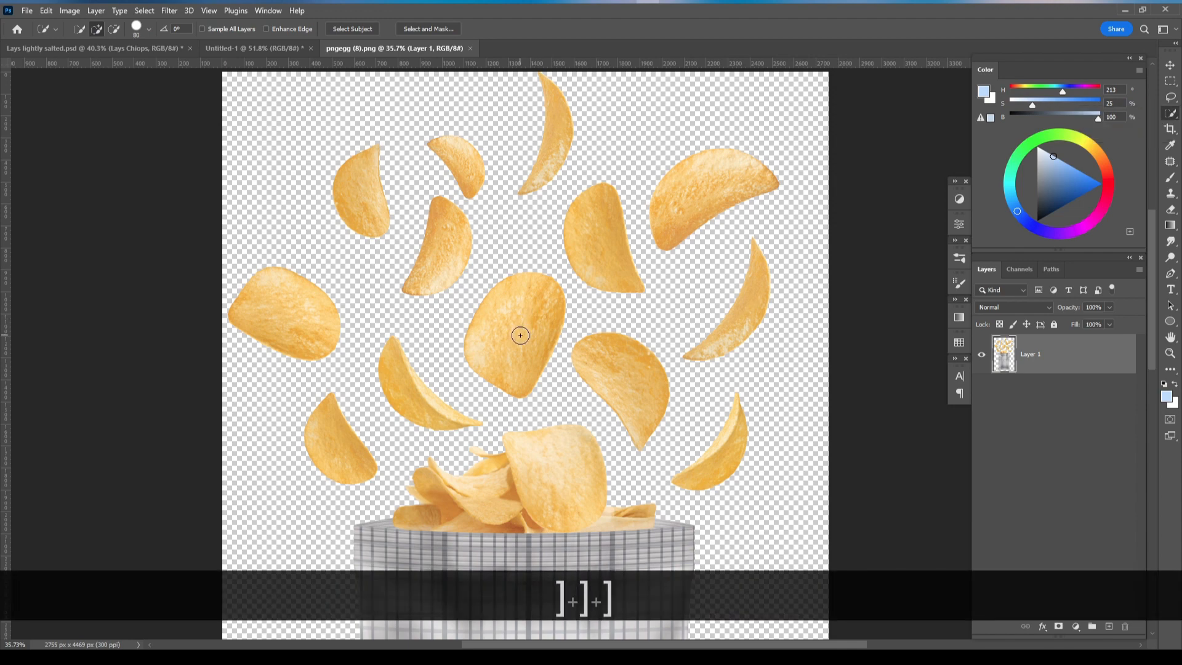
pyautogui.click(522, 333)
pyautogui.keyDown('alt'); pyautogui.scroll(3, 614, 238); pyautogui.keyUp('alt')
pyautogui.hotkey('ctrl', 'j')
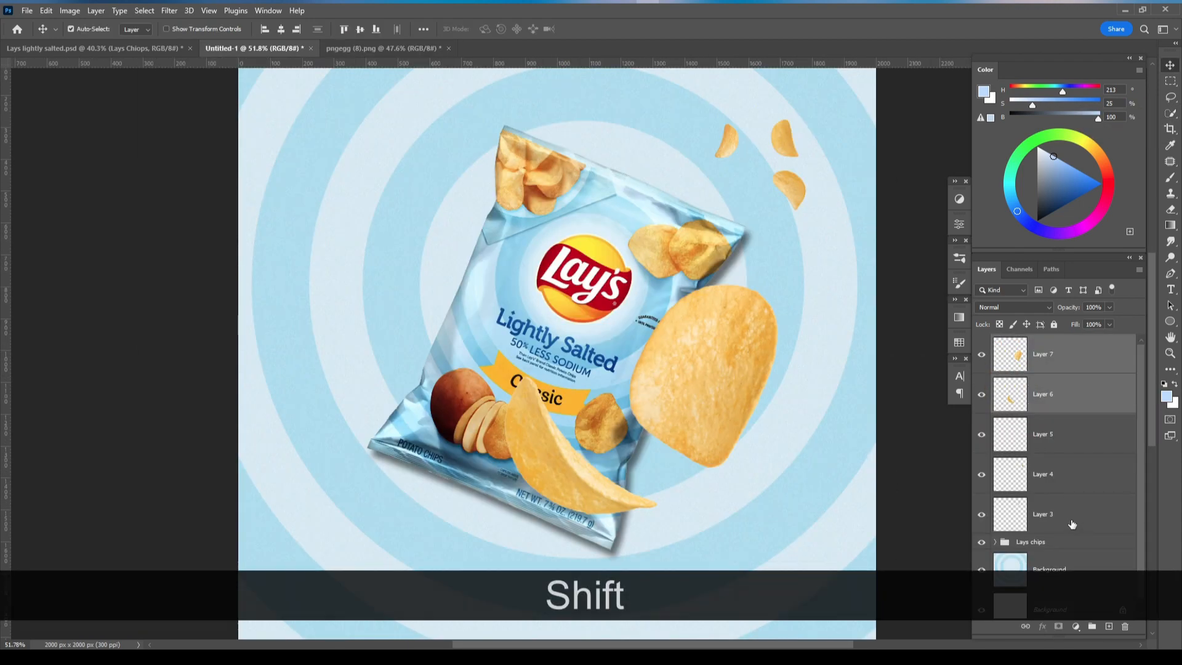
# - Group the five chip layers, Layer 3 through Layer 7, in the poster and name the group "Chips"
pyautogui.keyDown('shift'); pyautogui.click(1071, 524); pyautogui.keyUp('shift')
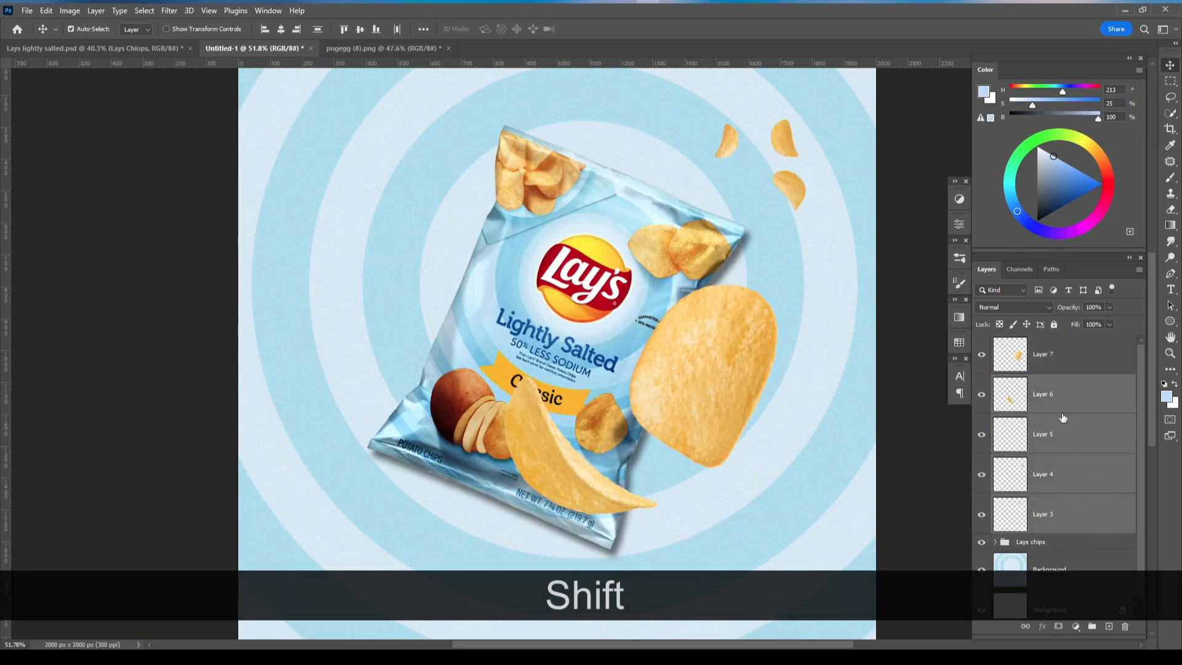
pyautogui.click(1069, 357)
pyautogui.keyDown('shift'); pyautogui.click(1087, 514); pyautogui.keyUp('shift')
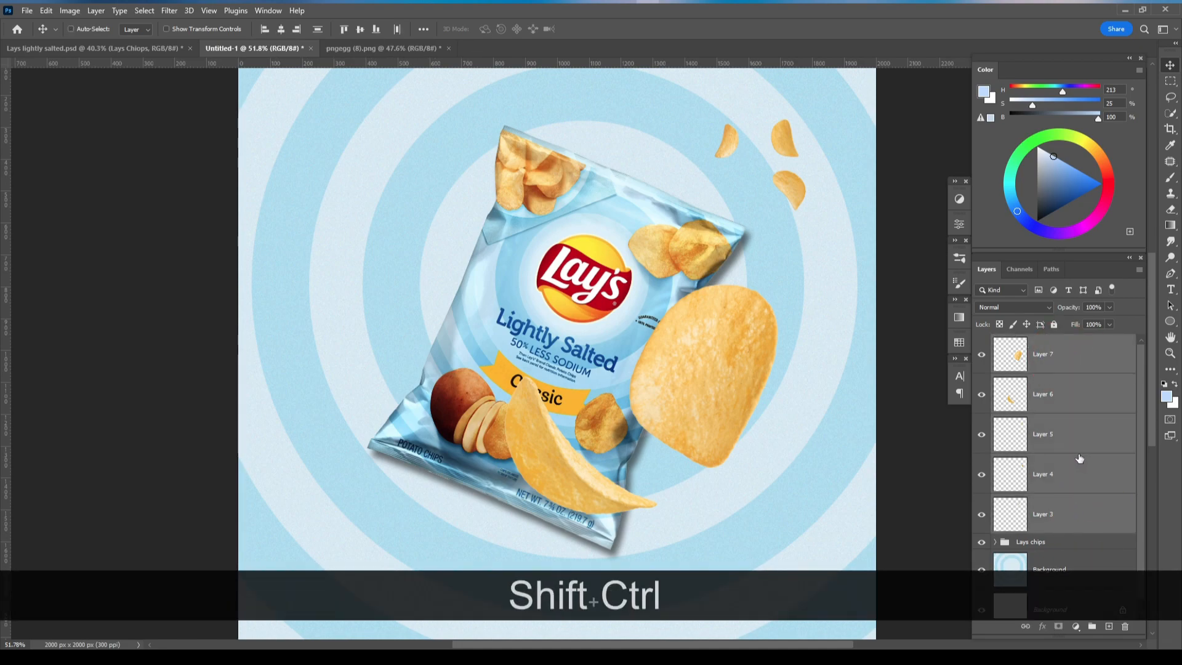
pyautogui.hotkey('ctrl', 'shift', 'g')
pyautogui.doubleClick(1038, 342)
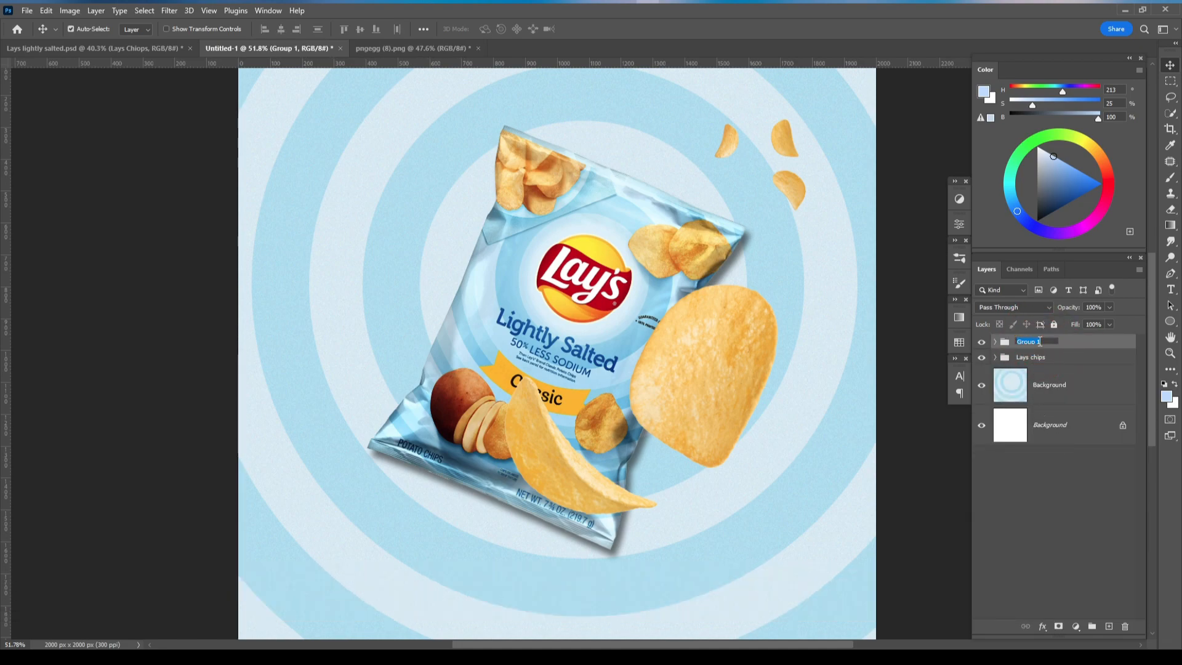
pyautogui.write('Chips')
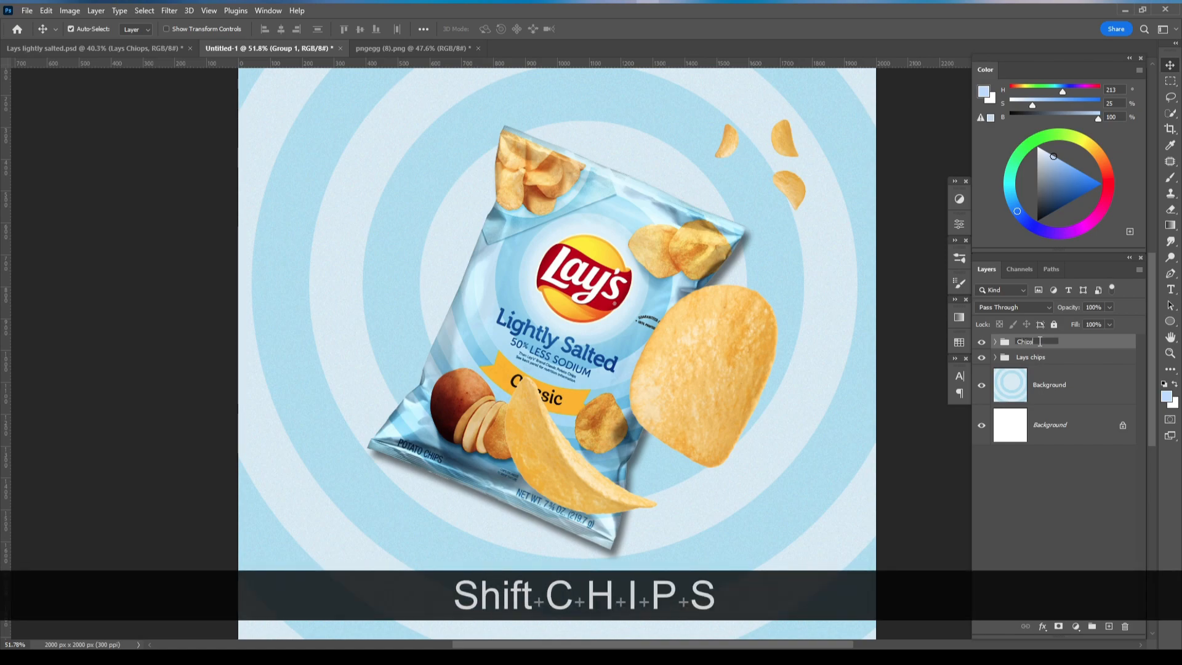
pyautogui.press('Return')
# - Shrink and rotate the large round chip and position it beside the bag's lower right edge
pyautogui.moveTo(722, 332); pyautogui.dragTo(703, 384)
pyautogui.hotkey('ctrl', 't')
pyautogui.moveTo(758, 336); pyautogui.dragTo(735, 366)
pyautogui.moveTo(765, 359); pyautogui.dragTo(697, 329)
pyautogui.moveTo(701, 411); pyautogui.dragTo(721, 371)
pyautogui.moveTo(702, 308); pyautogui.dragTo(704, 350)
pyautogui.moveTo(720, 332); pyautogui.dragTo(740, 354)
pyautogui.moveTo(773, 352); pyautogui.dragTo(768, 337)
pyautogui.click(733, 142)
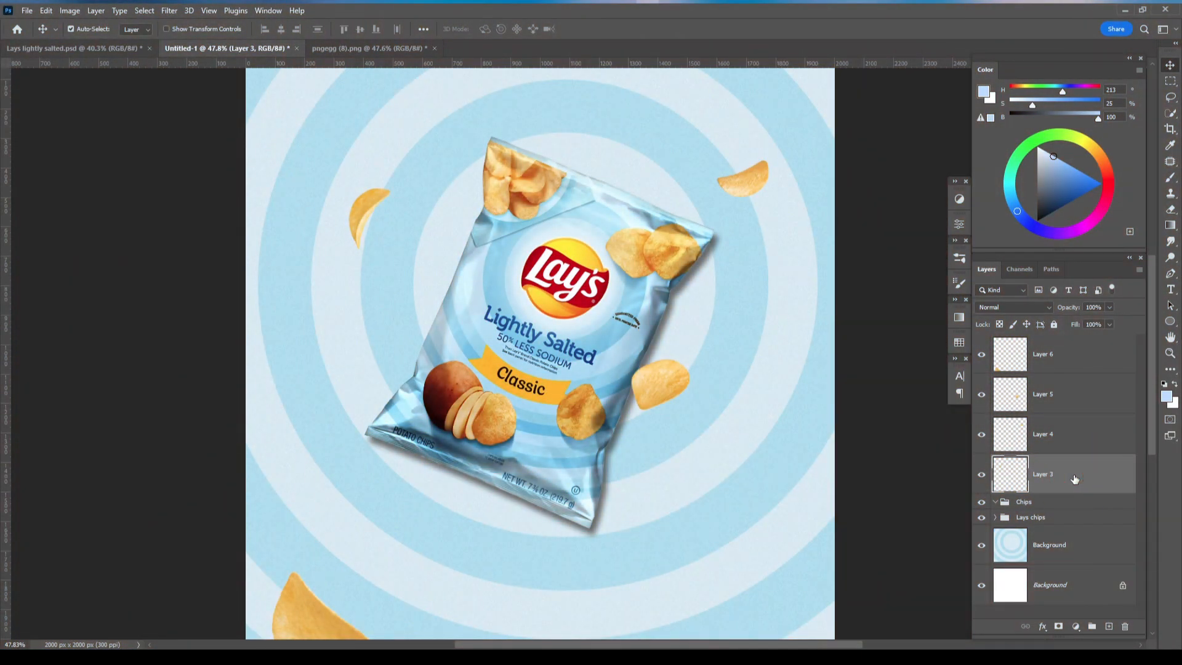
# - Add a Drop Shadow effect to the chip on Layer 3
pyautogui.doubleClick(1073, 479)
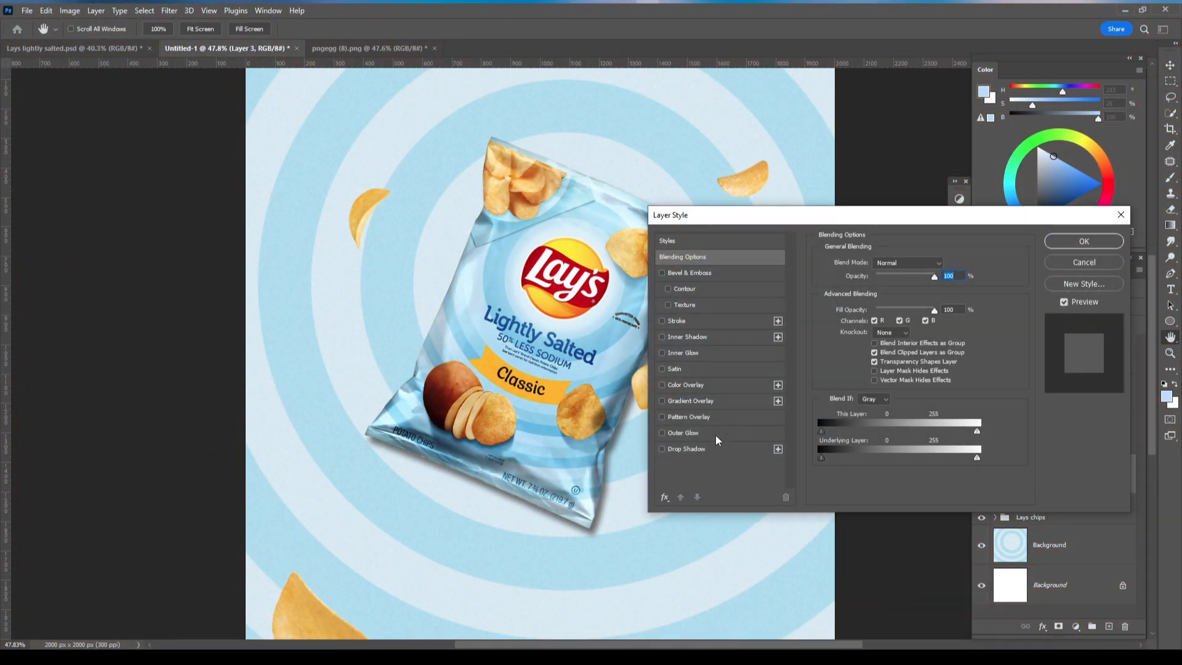
pyautogui.click(686, 448)
pyautogui.click(1062, 247)
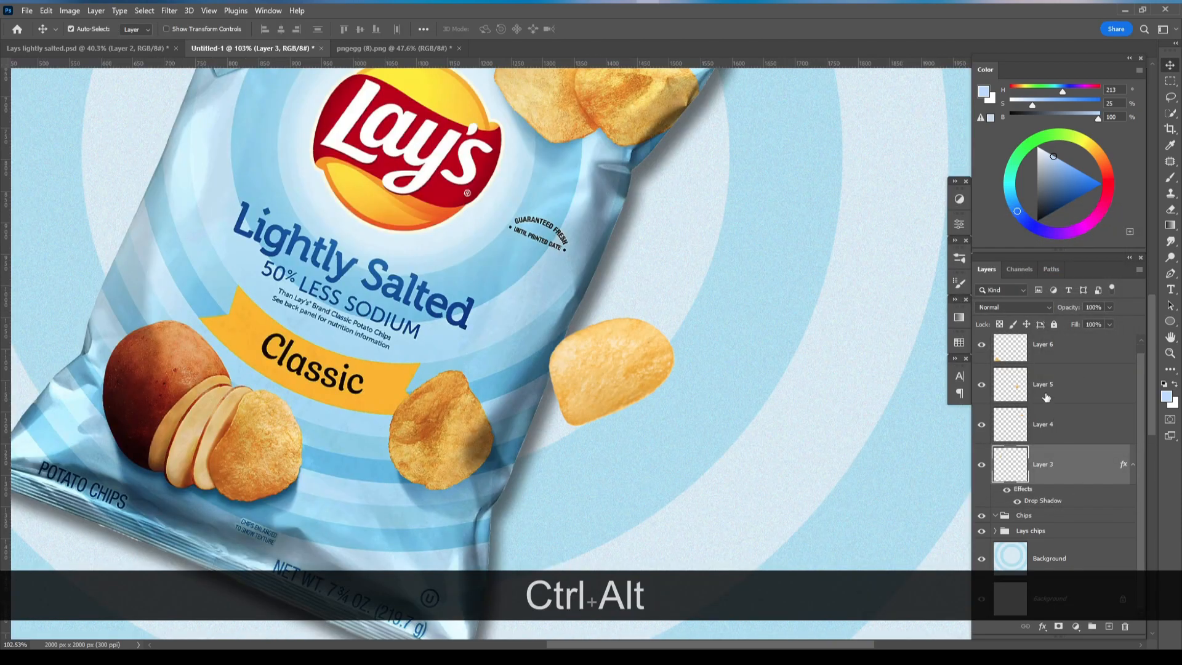
# - Add a black Multiply Drop Shadow to the chip on Layer 4 with 39% opacity, 122° angle, 11 px distance and 8 px size
pyautogui.doubleClick(1056, 374)
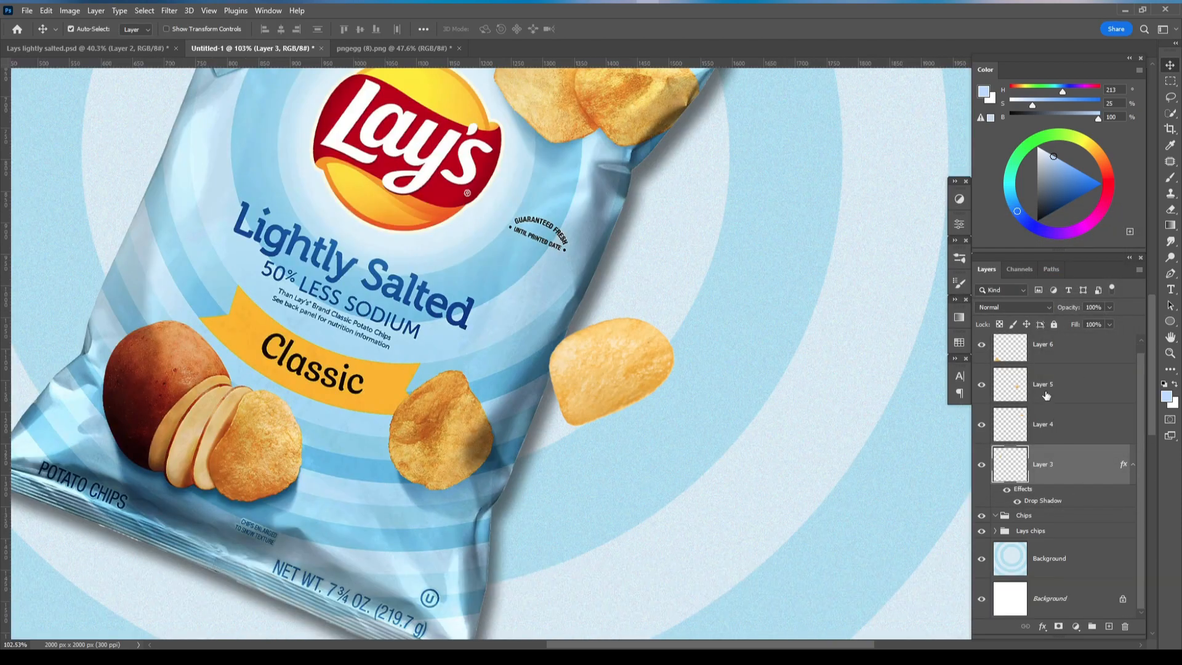
pyautogui.click(707, 450)
pyautogui.moveTo(728, 217); pyautogui.dragTo(775, 213)
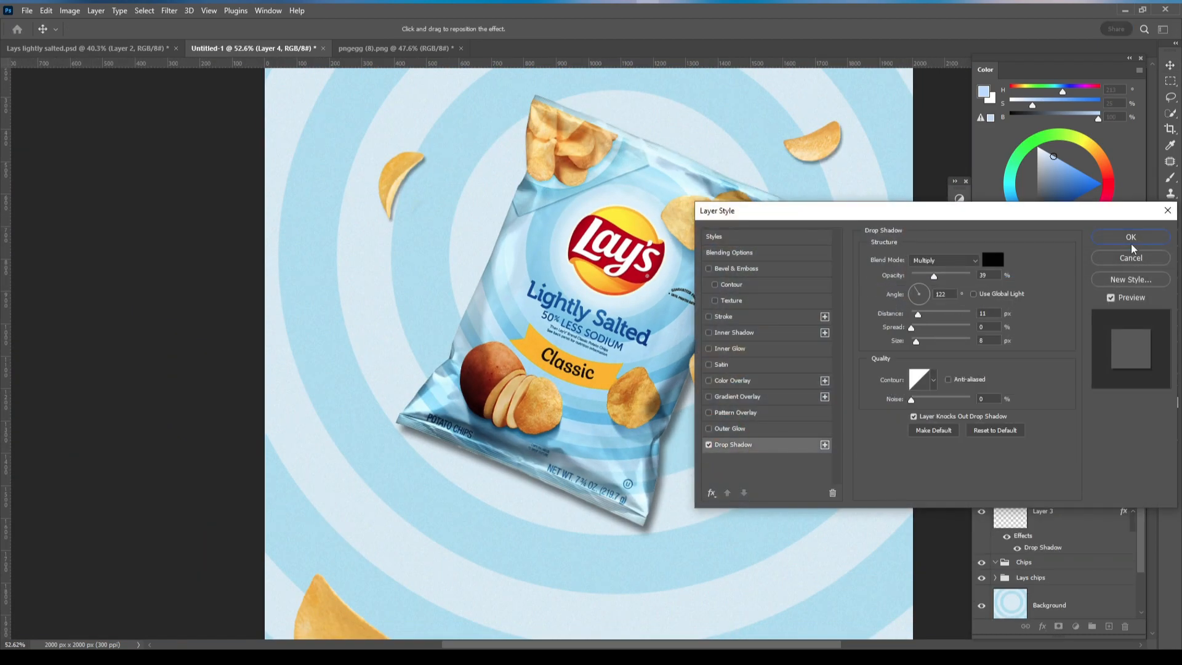
pyautogui.click(1132, 240)
# - Move the placed cherry blossom image to the poster's left side and scale it to about 58.44%
pyautogui.scroll(-2, 720, 400)
pyautogui.scroll(2, 424, 514)
pyautogui.scroll(-2, 677, 419)
pyautogui.scroll(-2, 633, 307)
pyautogui.moveTo(639, 265); pyautogui.dragTo(617, 327)
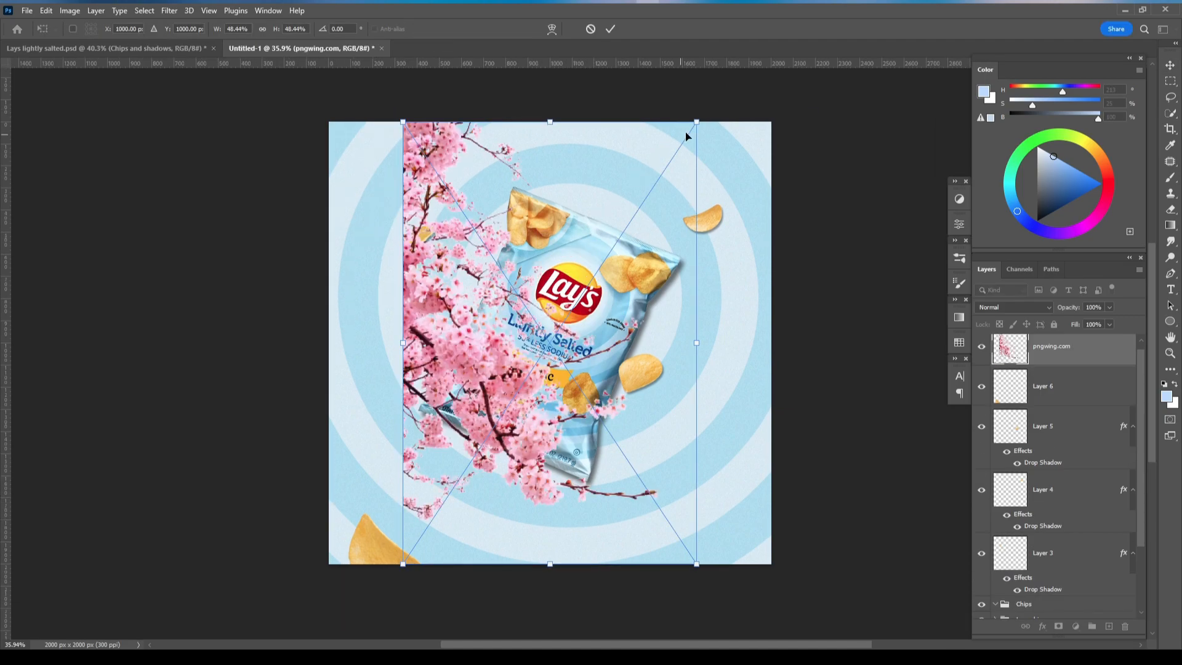
pyautogui.moveTo(481, 304); pyautogui.dragTo(427, 304)
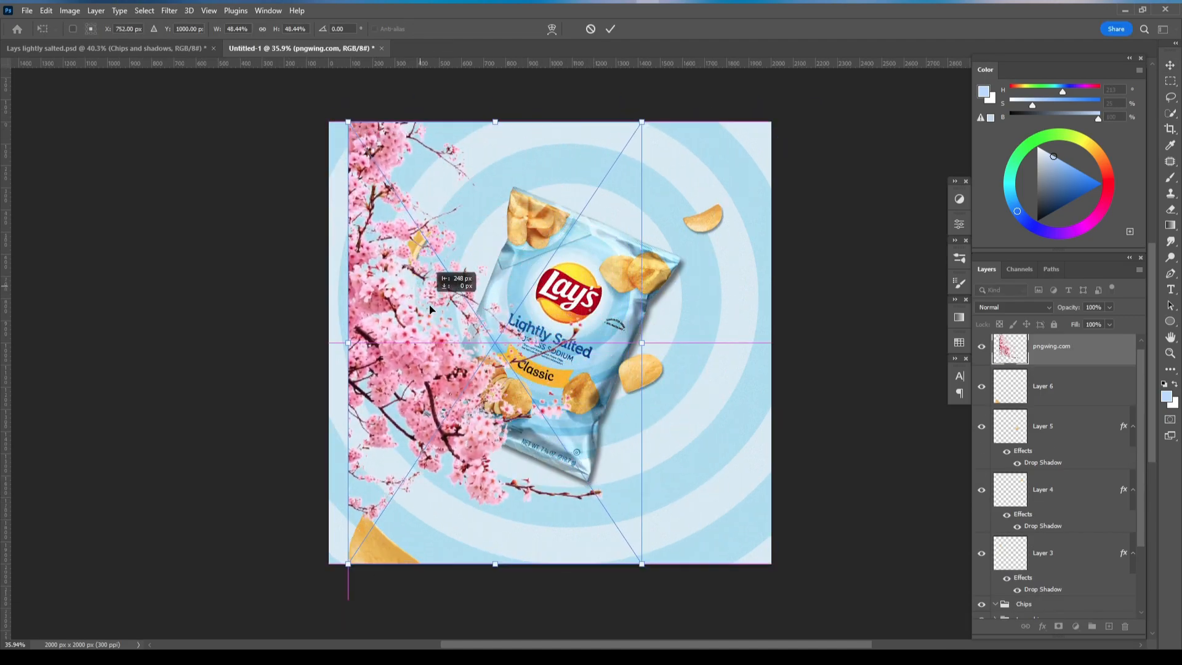
pyautogui.moveTo(642, 122); pyautogui.dragTo(655, 102)
pyautogui.moveTo(421, 329); pyautogui.dragTo(408, 349)
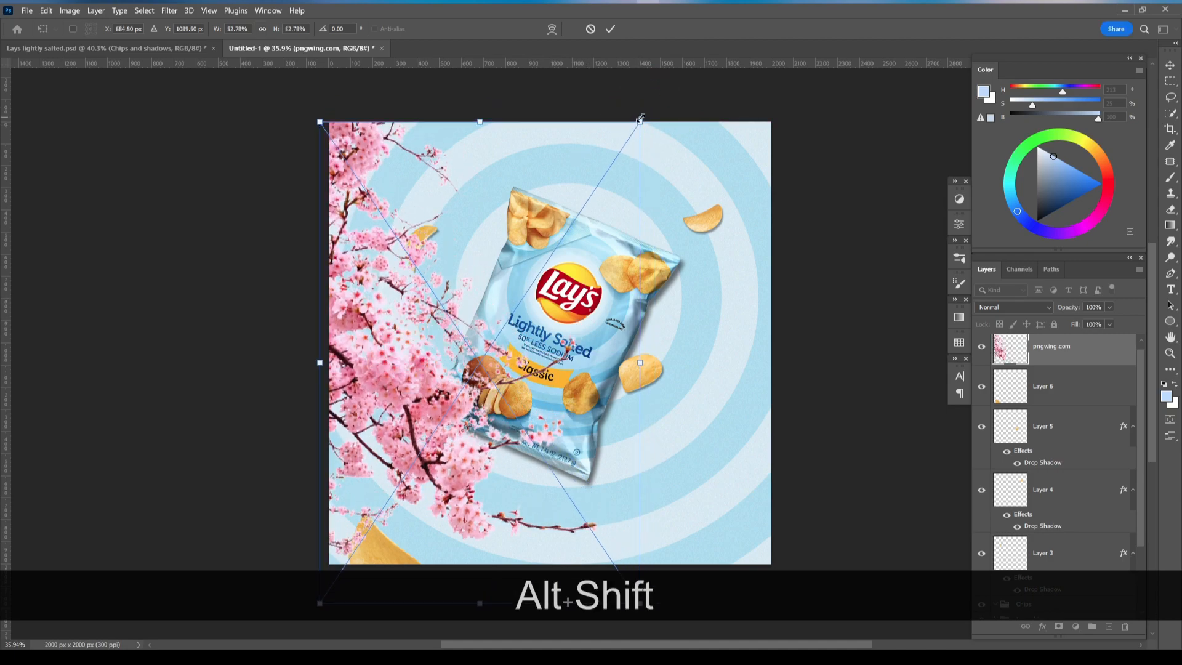
pyautogui.moveTo(639, 121); pyautogui.dragTo(654, 64)
# - Try rotating the cherry blossom image to about -21° and enlarging it further, undoing both changes
pyautogui.scroll(-5, 577, 465)
pyautogui.moveTo(575, 471); pyautogui.dragTo(588, 224)
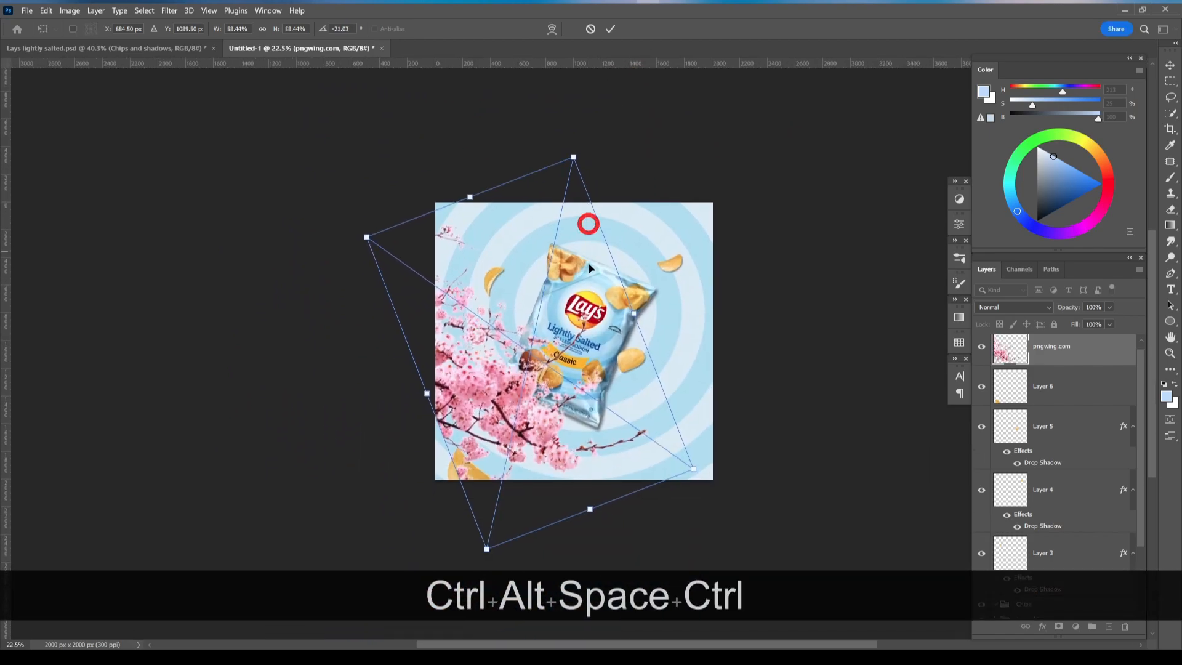
pyautogui.scroll(4, 594, 381)
pyautogui.hotkey('ctrl', 'alt', 'z')
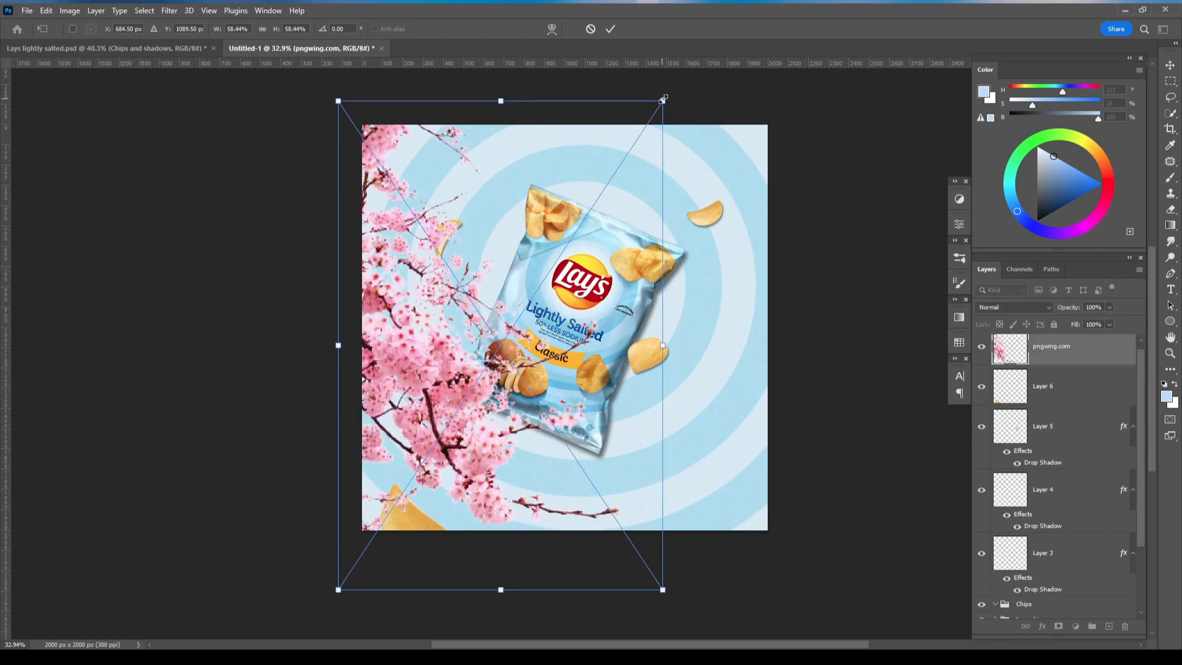
pyautogui.moveTo(663, 100); pyautogui.dragTo(694, 86)
pyautogui.hotkey('ctrl', 'z')
pyautogui.scroll(-3, 632, 387)
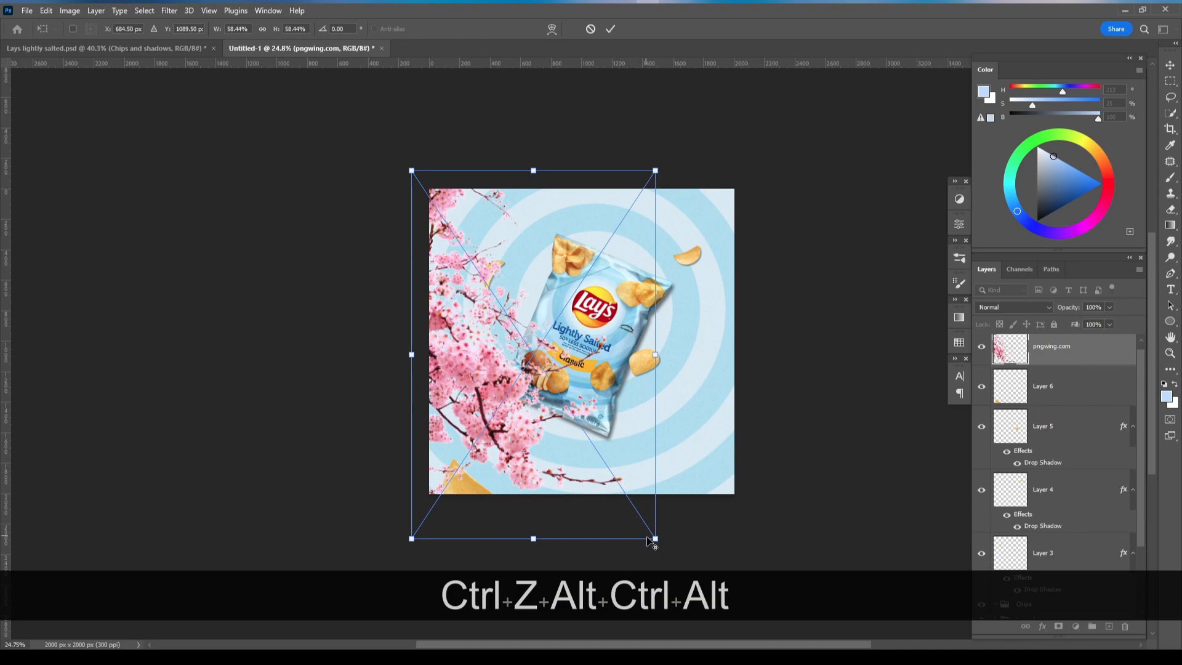
# - Scale the cherry blossom image to about 64.41%, rotate it to about 22.35° along the poster's left edge, and apply the transform
pyautogui.moveTo(654, 538); pyautogui.dragTo(684, 560)
pyautogui.moveTo(718, 160); pyautogui.dragTo(714, 245)
pyautogui.moveTo(639, 406); pyautogui.dragTo(567, 435)
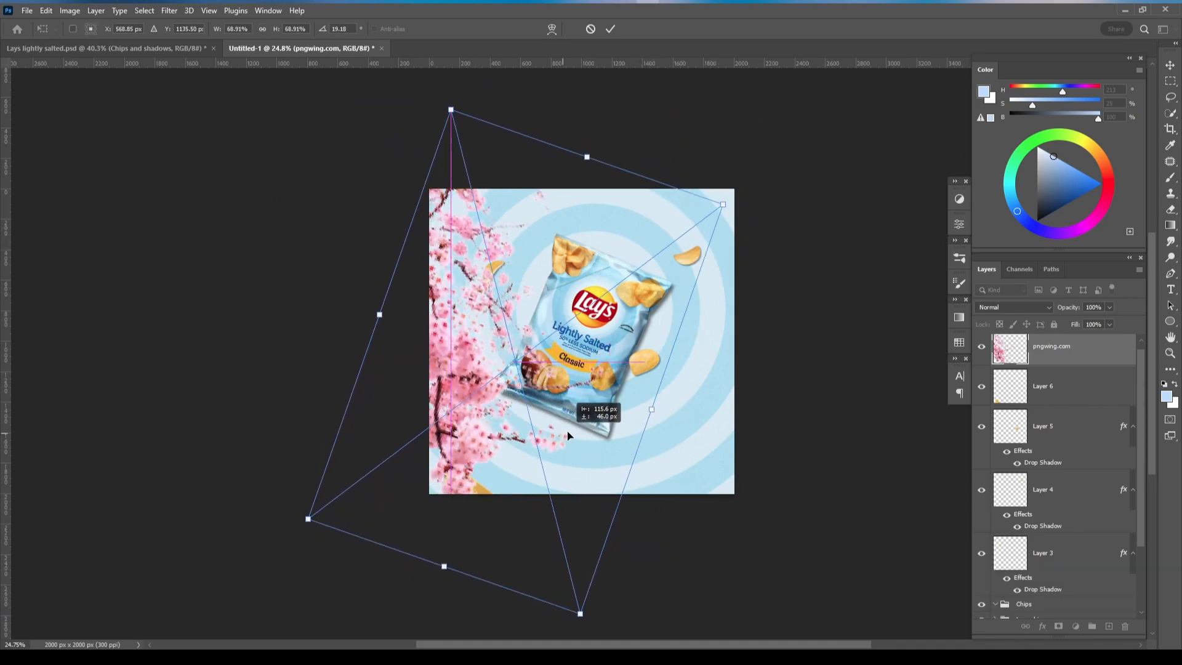
pyautogui.moveTo(723, 205); pyautogui.dragTo(751, 198)
pyautogui.moveTo(589, 389)
pyautogui.mouseDown()
pyautogui.moveTo(563, 375)
pyautogui.moveTo(577, 385)
pyautogui.mouseUp()
pyautogui.moveTo(755, 180); pyautogui.dragTo(770, 188)
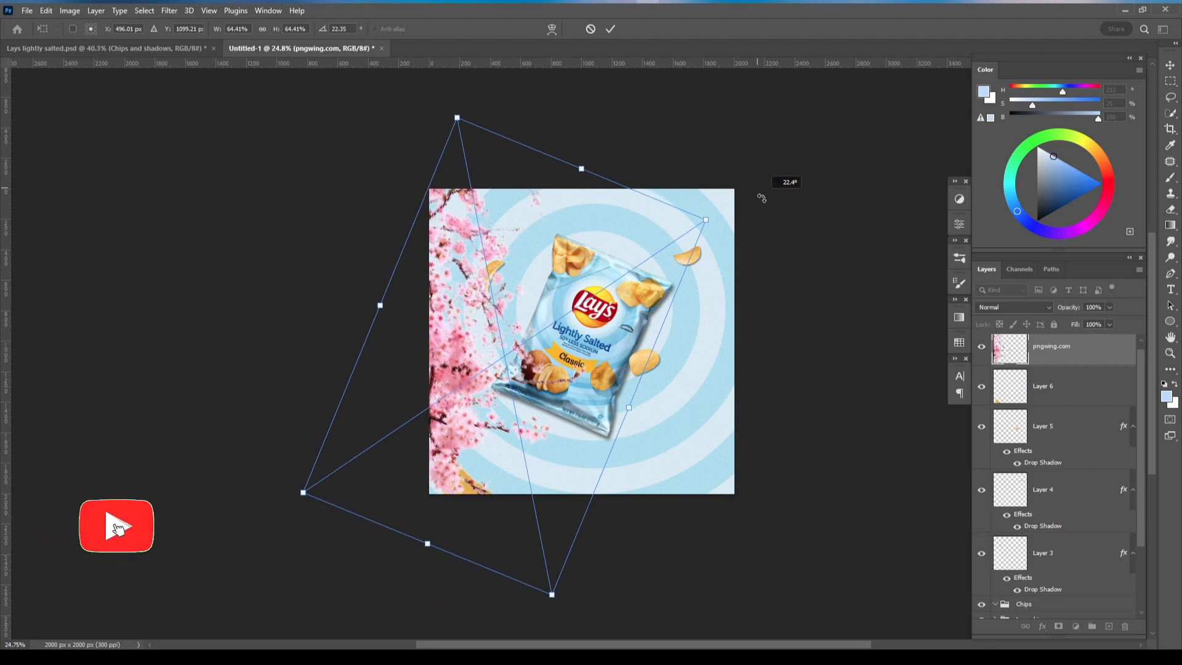
pyautogui.click(609, 29)
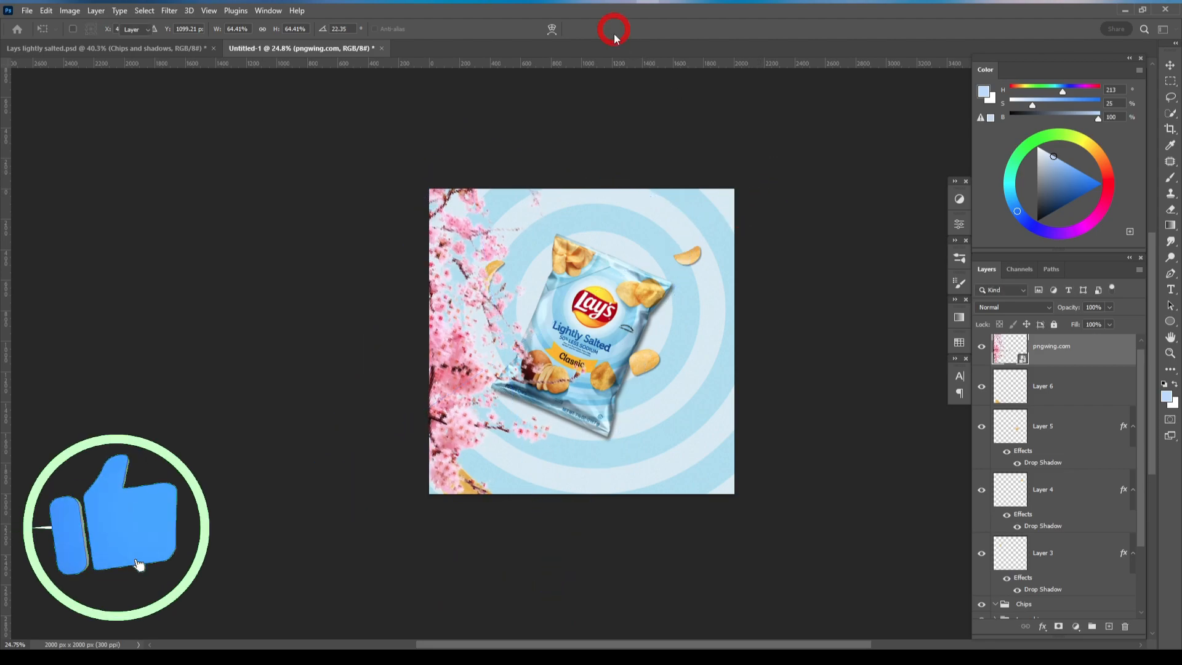
# - Rasterize the cherry blossom layer and add a layer mask to it
pyautogui.hotkey('ctrl', '0')
pyautogui.rightClick(1085, 359)
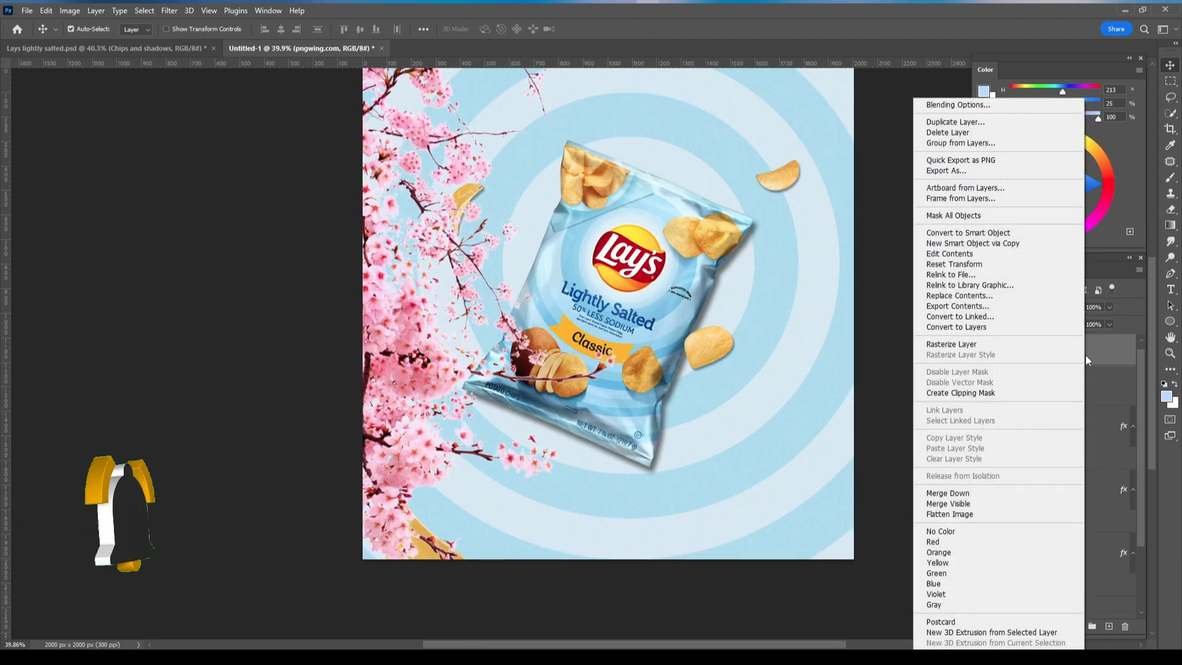
pyautogui.click(956, 349)
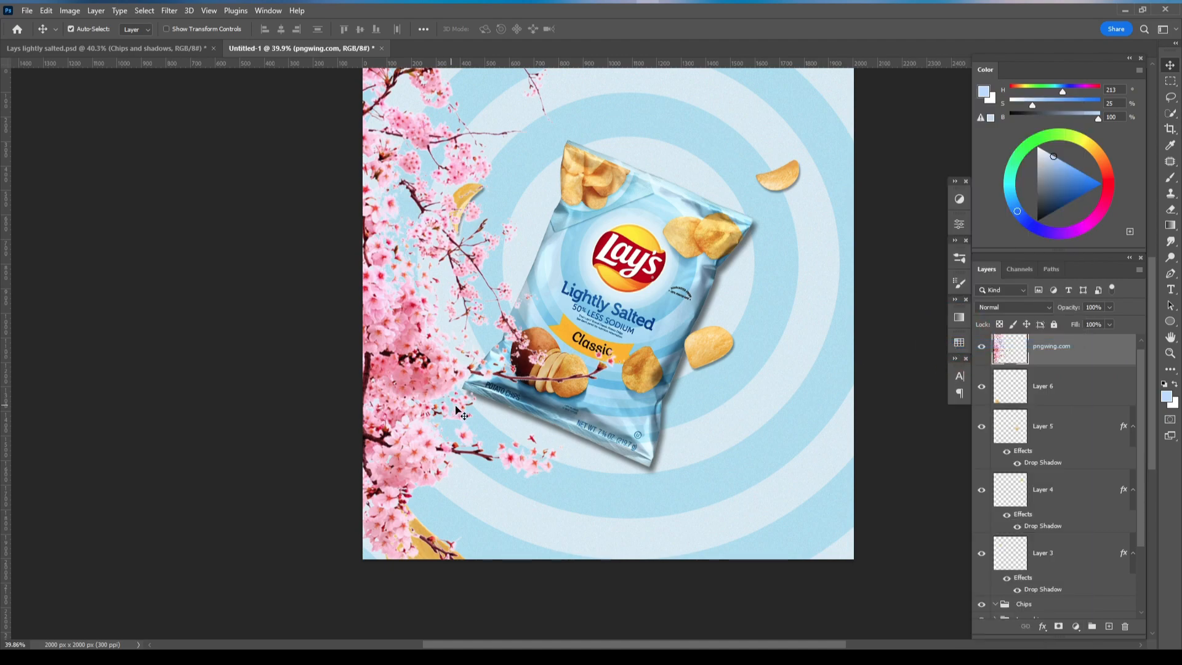
pyautogui.click(1059, 627)
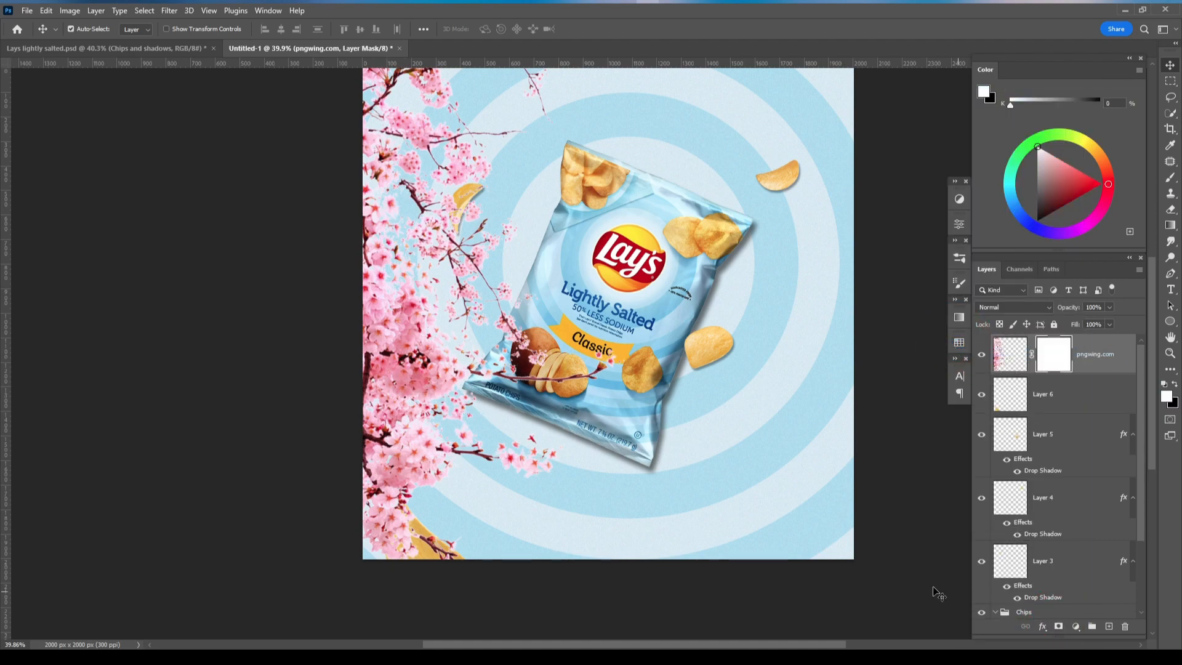
# - Paint black on the blossom layer's mask to hide the branches and petals that overlap the chips bag and its surroundings
pyautogui.press('b')
pyautogui.scroll(3, 523, 455)
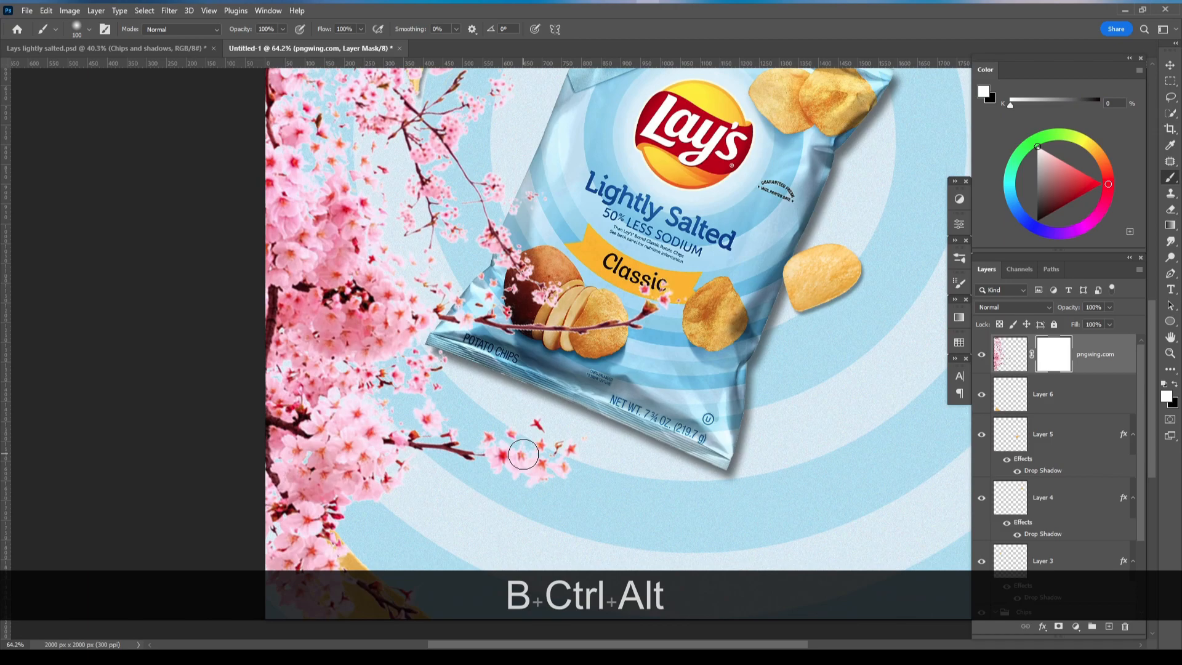
pyautogui.scroll(-2, 523, 430)
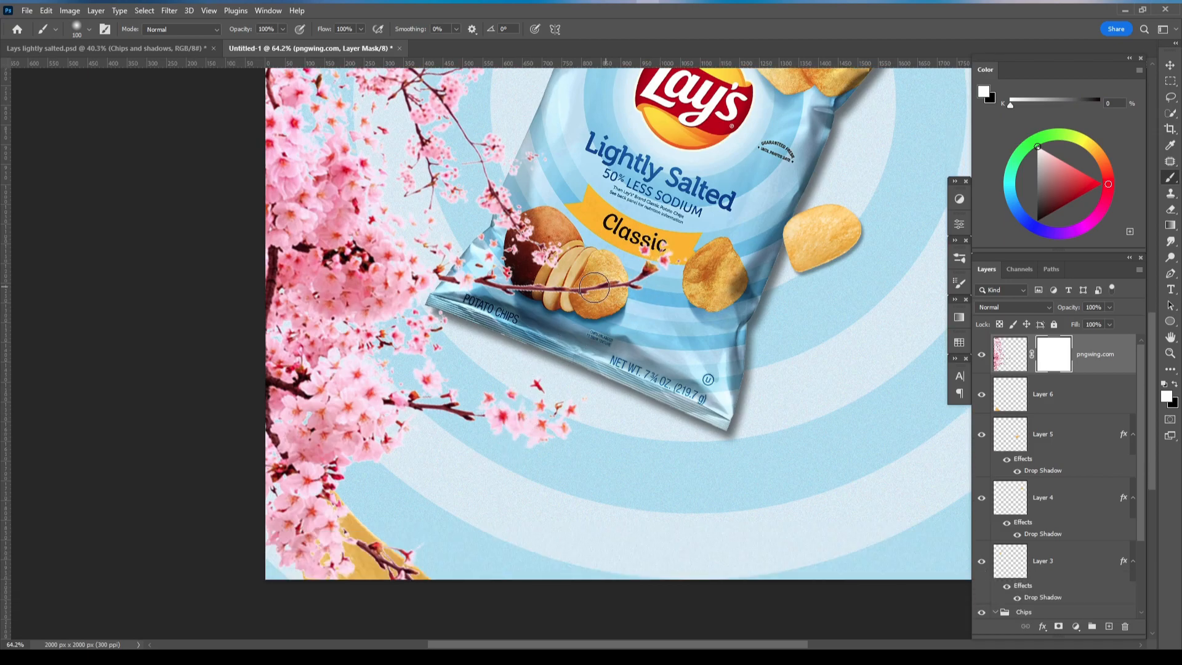
pyautogui.scroll(2, 616, 284)
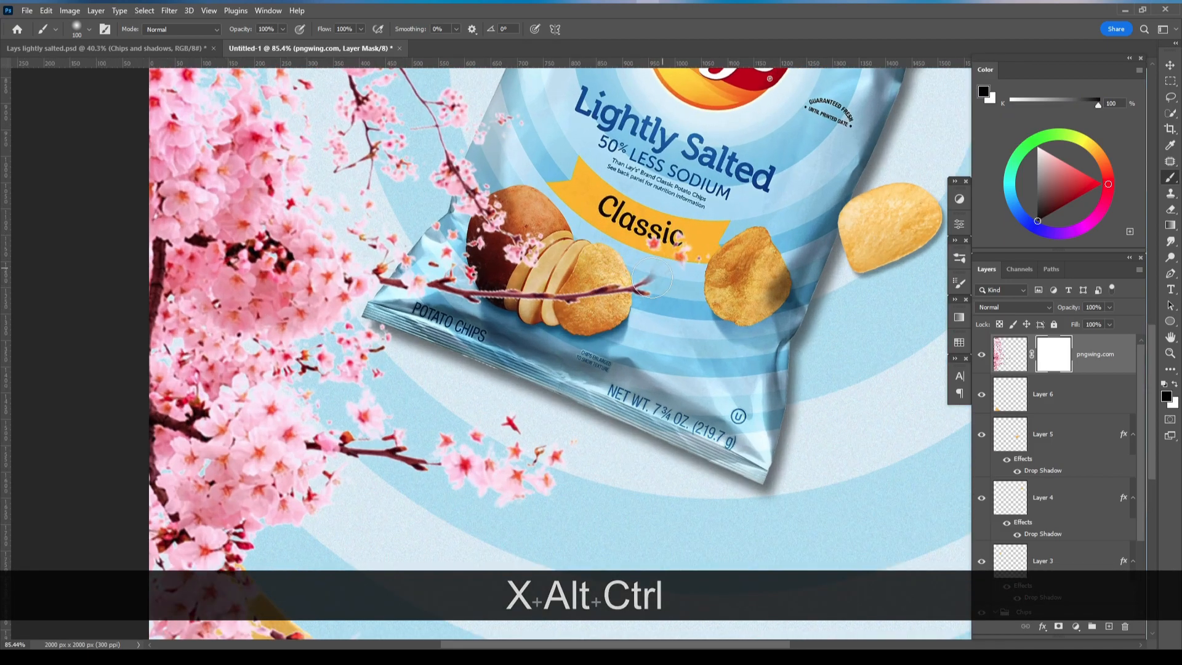
pyautogui.moveTo(509, 294); pyautogui.dragTo(456, 305)
pyautogui.scroll(-4, 518, 343)
pyautogui.moveTo(517, 215); pyautogui.dragTo(534, 528)
pyautogui.scroll(-4, 549, 406)
pyautogui.scroll(5, 566, 209)
pyautogui.moveTo(549, 406)
pyautogui.mouseDown()
pyautogui.moveTo(505, 310)
pyautogui.moveTo(496, 267)
pyautogui.mouseUp()
pyautogui.moveTo(464, 332); pyautogui.dragTo(501, 343)
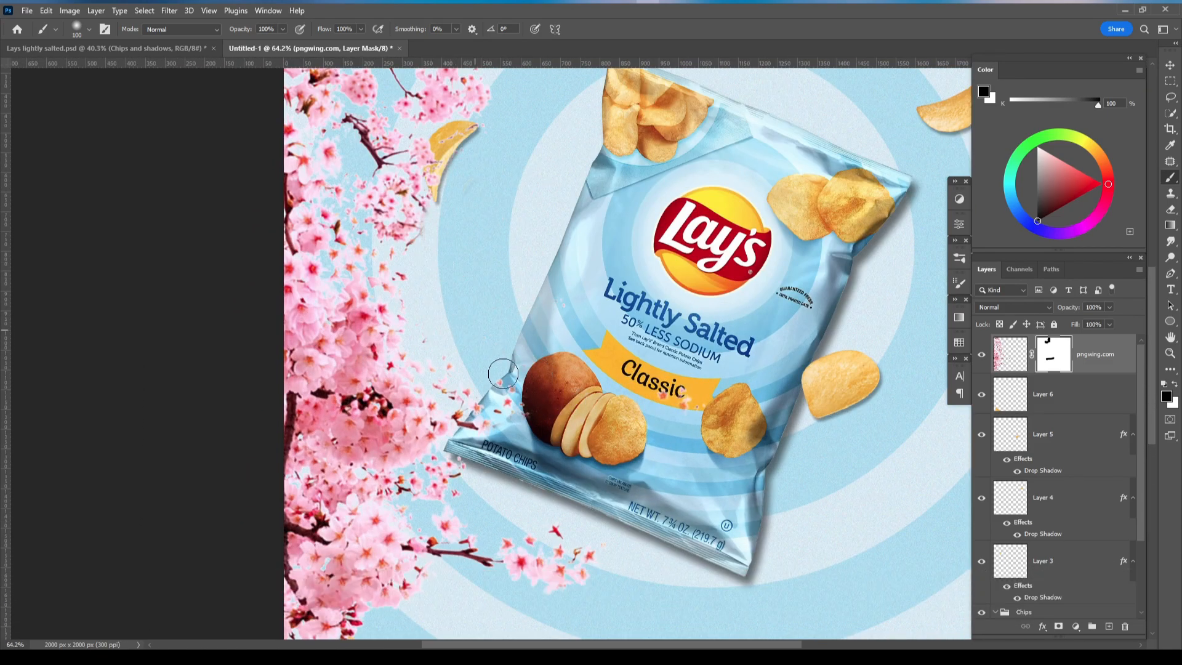
pyautogui.moveTo(603, 563); pyautogui.dragTo(513, 575)
pyautogui.scroll(-7, 497, 330)
pyautogui.scroll(10, 464, 515)
pyautogui.moveTo(464, 515); pyautogui.dragTo(427, 461)
pyautogui.scroll(-11, 597, 281)
pyautogui.moveTo(596, 282); pyautogui.dragTo(528, 445)
pyautogui.scroll(4, 528, 448)
# - Scale the masked cherry blossom layer to about 98.56% and reposition it along the poster's left edge
pyautogui.click(1100, 364)
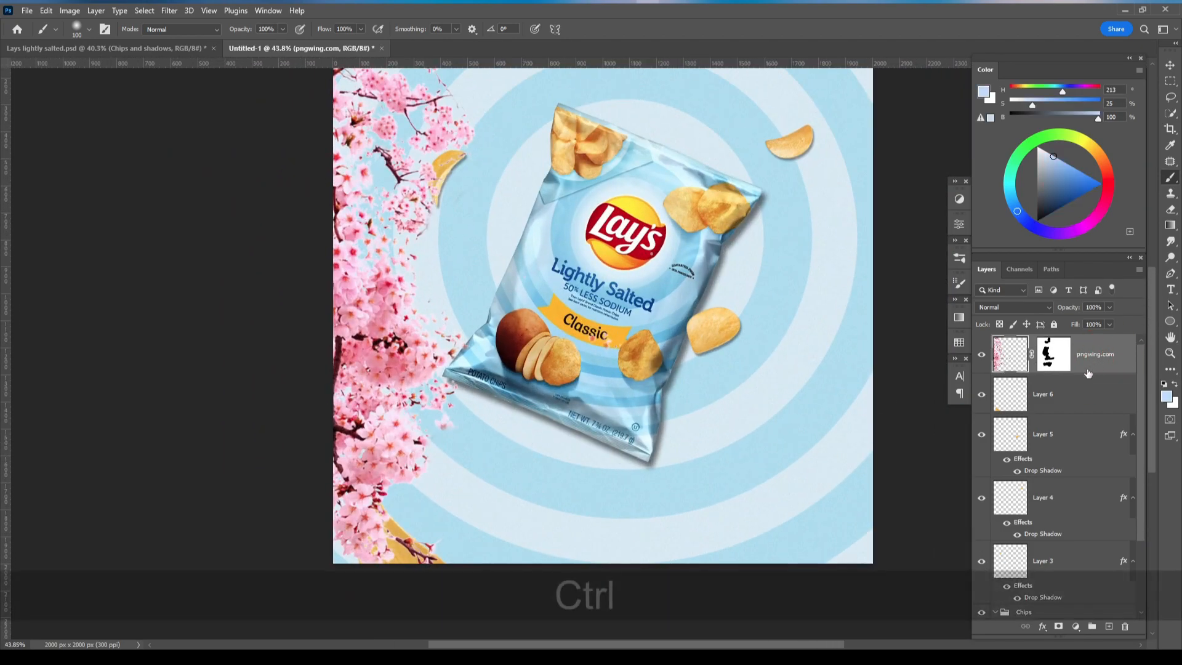
pyautogui.hotkey('ctrl', 't')
pyautogui.scroll(-4, 587, 377)
pyautogui.moveTo(617, 553); pyautogui.dragTo(594, 561)
pyautogui.moveTo(467, 420)
pyautogui.mouseDown()
pyautogui.moveTo(483, 426)
pyautogui.moveTo(469, 426)
pyautogui.mouseUp()
pyautogui.moveTo(511, 217); pyautogui.dragTo(514, 206)
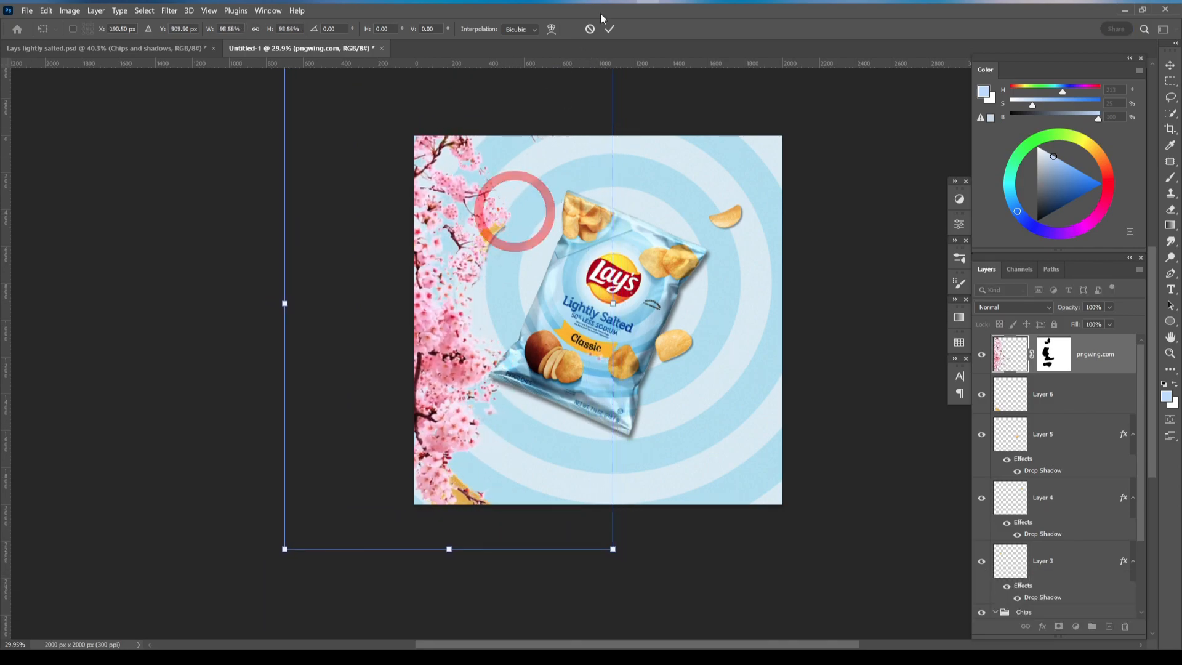
pyautogui.click(609, 29)
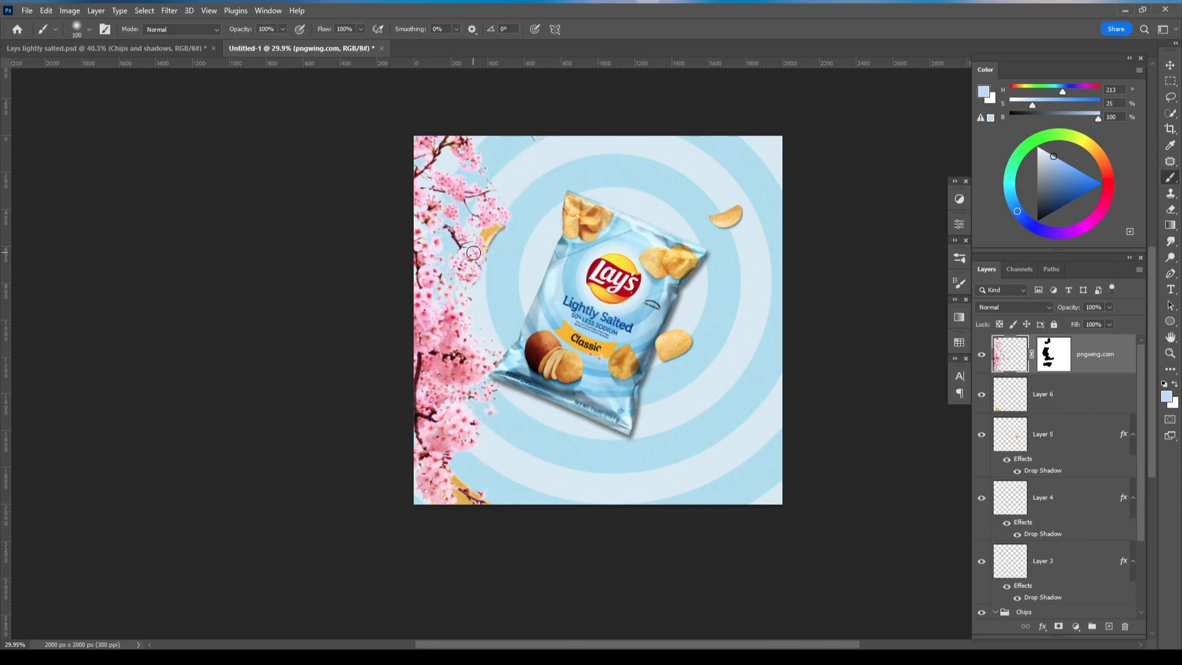
# - Duplicate the cherry blossom layer and rotate the copy sideways so it runs along the poster's top edge
pyautogui.press('v')
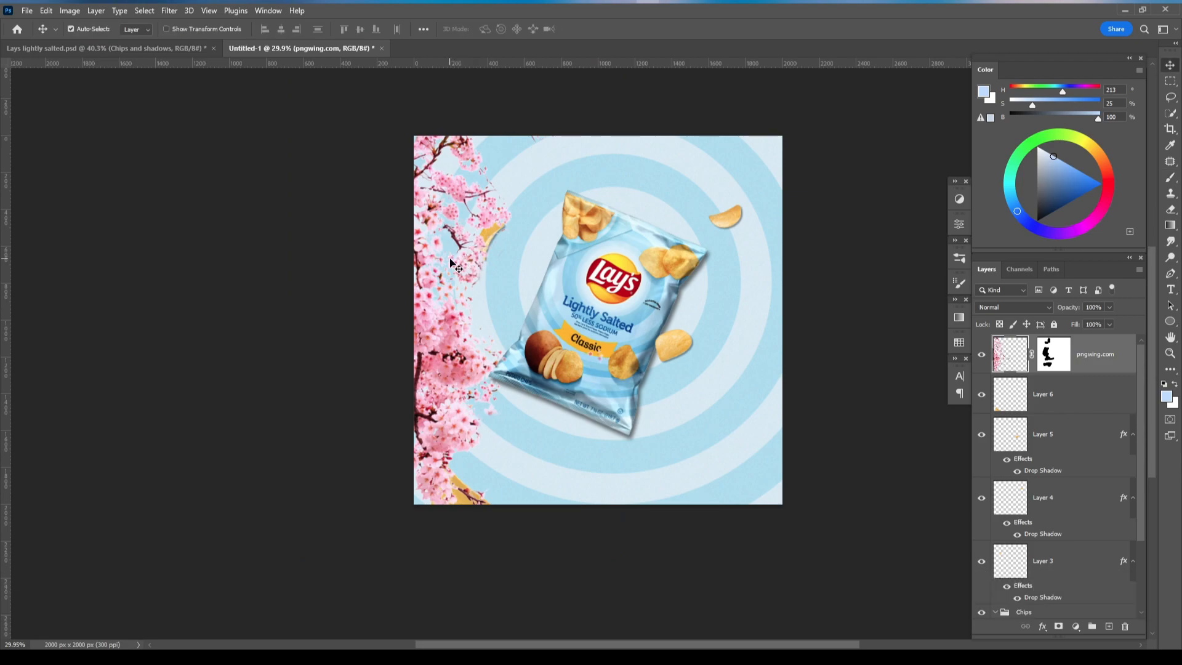
pyautogui.moveTo(453, 264); pyautogui.dragTo(680, 262)
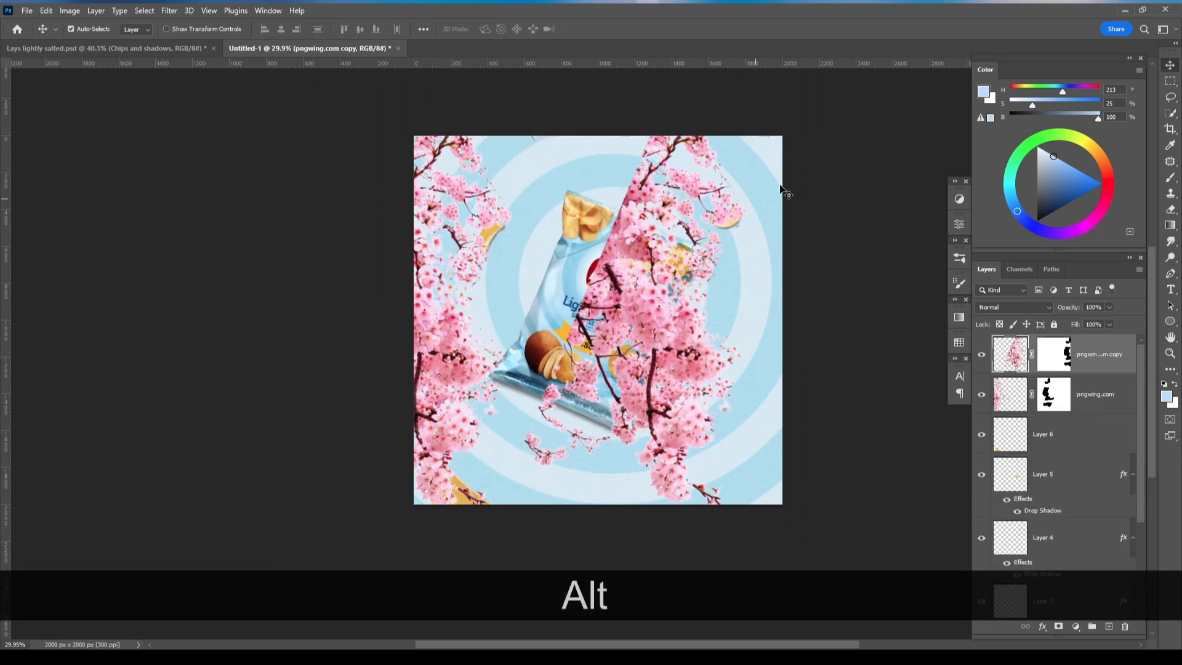
pyautogui.hotkey('ctrl', 'alt', 't')
pyautogui.moveTo(880, 573); pyautogui.dragTo(575, 464)
pyautogui.moveTo(663, 280); pyautogui.dragTo(553, 139)
pyautogui.moveTo(663, 153); pyautogui.dragTo(670, 179)
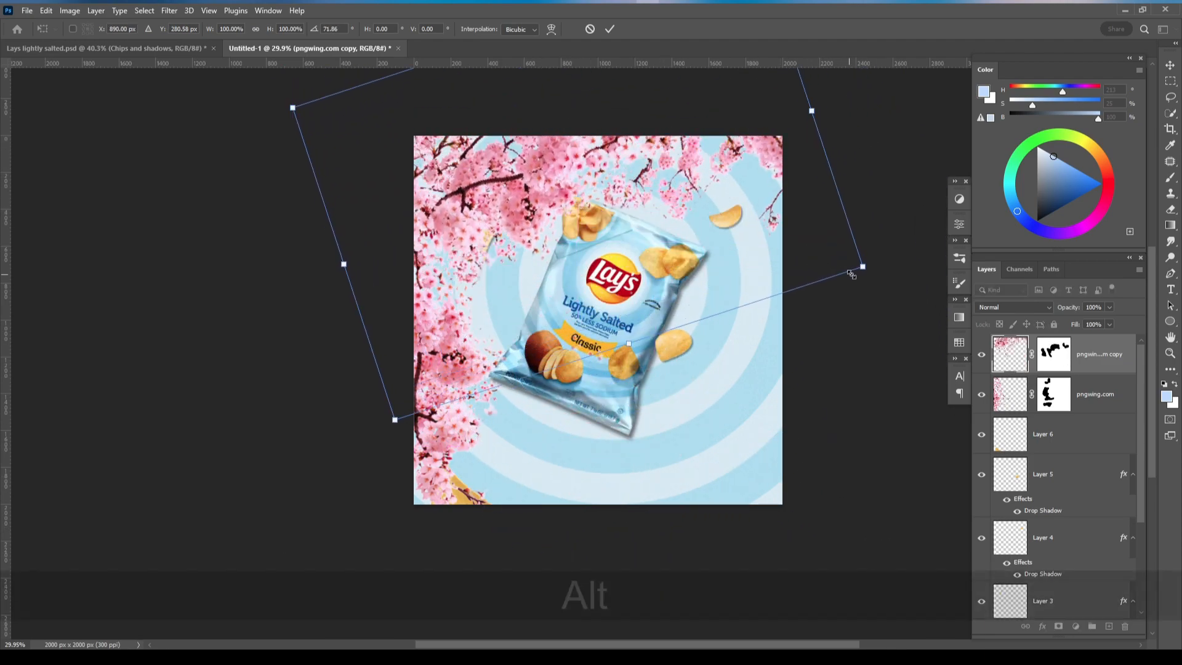
pyautogui.moveTo(878, 267); pyautogui.dragTo(840, 335)
pyautogui.moveTo(712, 231); pyautogui.dragTo(714, 188)
pyautogui.moveTo(854, 308); pyautogui.dragTo(867, 279)
# - Duplicate the top blossoms to the poster's bottom edge, flipping, rotating and positioning them to frame the bag
pyautogui.moveTo(716, 170); pyautogui.dragTo(708, 445)
pyautogui.rightClick(689, 152)
pyautogui.click(726, 397)
pyautogui.press('v')
pyautogui.press('Return')
pyautogui.hotkey('ctrl', 't')
pyautogui.moveTo(351, 625)
pyautogui.mouseDown()
pyautogui.moveTo(304, 517)
pyautogui.moveTo(350, 625)
pyautogui.mouseUp()
pyautogui.scroll(-2, 573, 443)
pyautogui.moveTo(578, 435); pyautogui.dragTo(573, 451)
pyautogui.moveTo(657, 421); pyautogui.dragTo(664, 407)
pyautogui.click(610, 29)
# - Nudge the top and bottom blossom copies outward and fine-tune their rotation and position along the poster's edges
pyautogui.scroll(2, 708, 154)
pyautogui.moveTo(735, 148); pyautogui.dragTo(736, 130)
pyautogui.moveTo(748, 469); pyautogui.dragTo(750, 479)
pyautogui.hotkey('ctrl', 't')
pyautogui.moveTo(885, 290); pyautogui.dragTo(899, 326)
pyautogui.moveTo(767, 460); pyautogui.dragTo(767, 471)
pyautogui.click(609, 29)
# - Duplicate the left blossoms to the poster's right side, flip the copy horizontally and place it along the right edge
pyautogui.keyDown('ctrl'); pyautogui.keyDown('alt'); pyautogui.moveTo(432, 296); pyautogui.dragTo(696, 298); pyautogui.keyUp('alt'); pyautogui.keyUp('ctrl')
pyautogui.hotkey('ctrl', 't')
pyautogui.rightClick(679, 259)
pyautogui.click(727, 502)
pyautogui.moveTo(730, 341); pyautogui.dragTo(789, 346)
pyautogui.click(609, 28)
# - Group the four cherry blossom layers and name the group "Trees and leafs"
pyautogui.click(1113, 357)
pyautogui.keyDown('shift'); pyautogui.click(1117, 477); pyautogui.keyUp('shift')
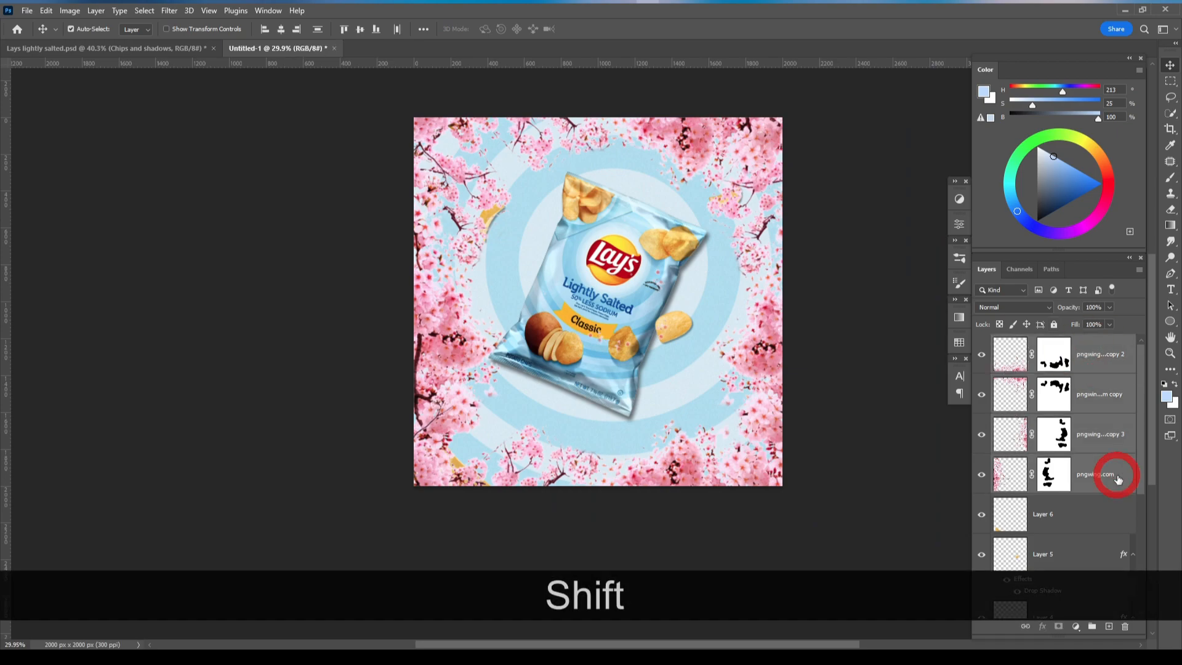
pyautogui.hotkey('ctrl', 'g')
pyautogui.doubleClick(1026, 342)
pyautogui.write('Trees and leafes')
pyautogui.press('BackSpace')
pyautogui.press('BackSpace')
pyautogui.press('BackSpace')
pyautogui.write('fs')
pyautogui.press('Return')
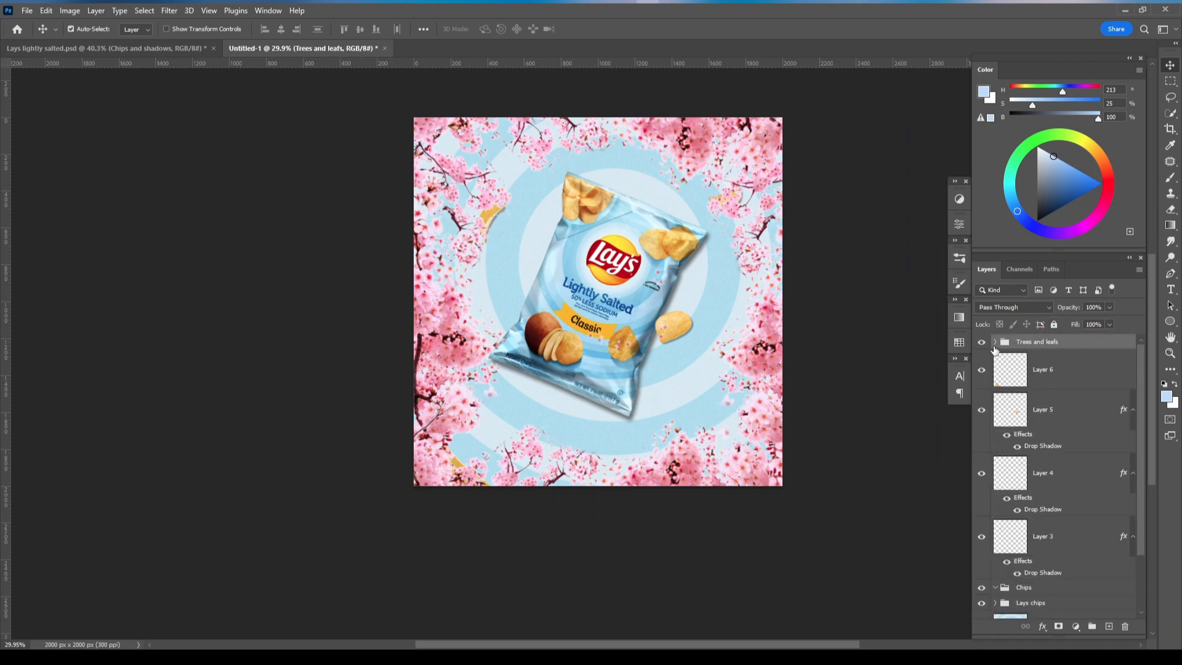
# - Merge the four cherry blossom layers inside the "Trees and leafs" group into one layer
pyautogui.click(995, 342)
pyautogui.click(995, 343)
pyautogui.click(995, 343)
pyautogui.moveTo(1004, 370); pyautogui.dragTo(1045, 468)
pyautogui.hotkey('ctrl', 'z')
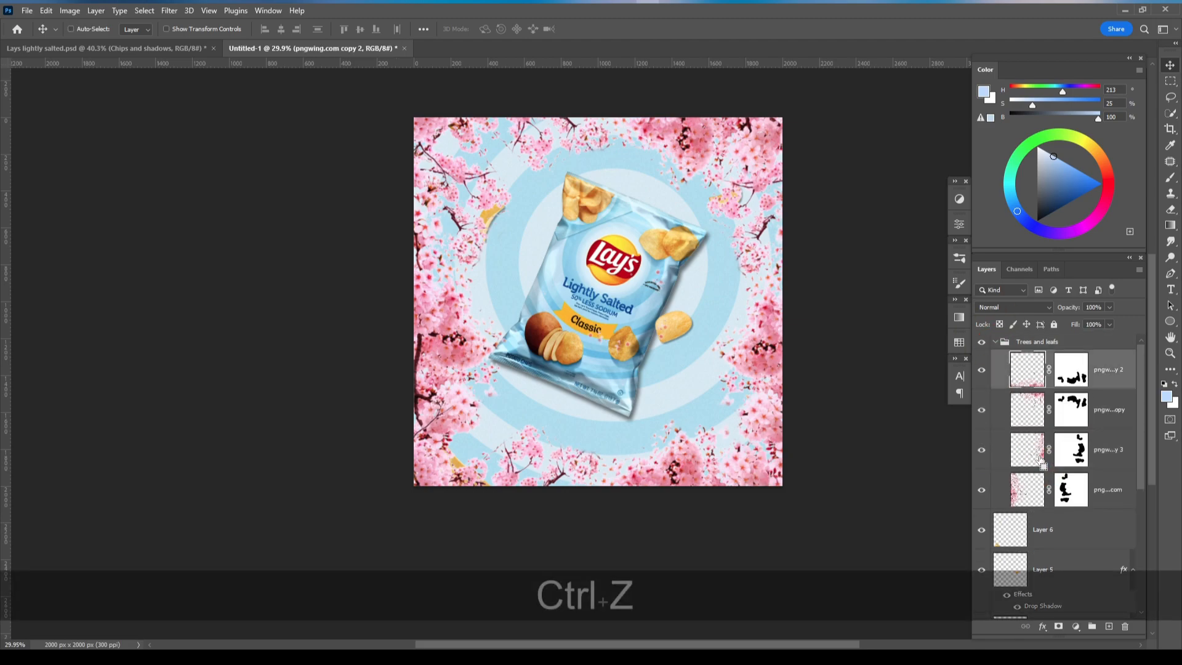
pyautogui.keyDown('shift'); pyautogui.click(1113, 490); pyautogui.keyUp('shift')
pyautogui.rightClick(1110, 373)
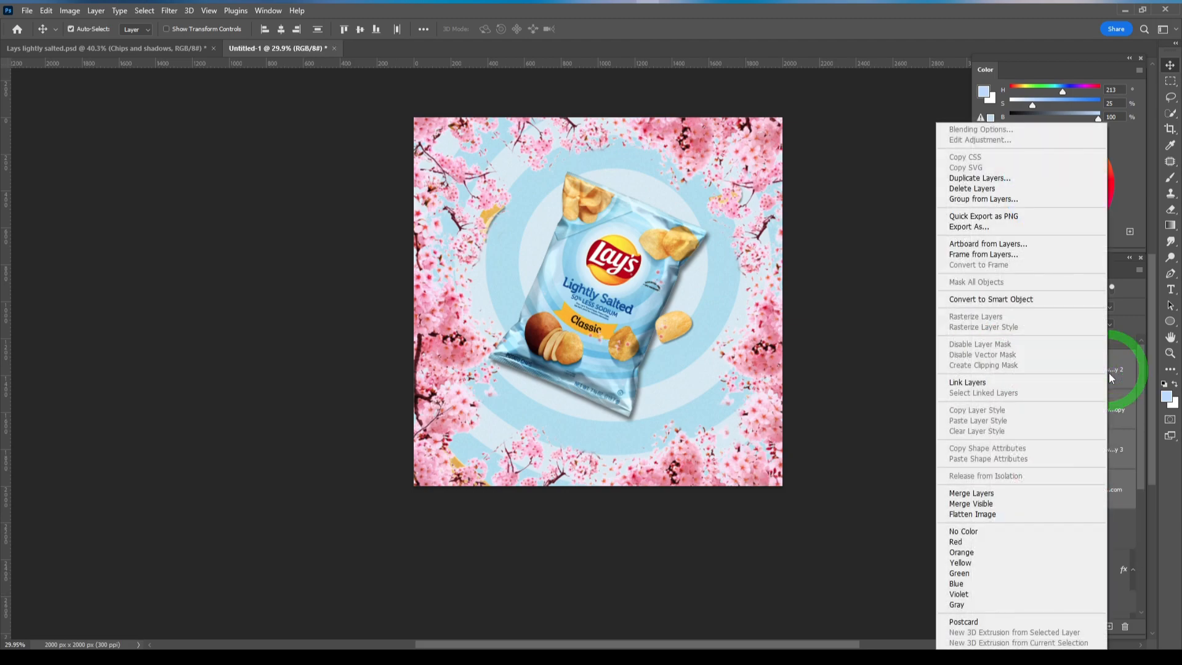
pyautogui.click(1010, 495)
# - Enlarge the merged cherry blossom frame slightly so it sits farther out around the chips bag
pyautogui.hotkey('ctrl', 't')
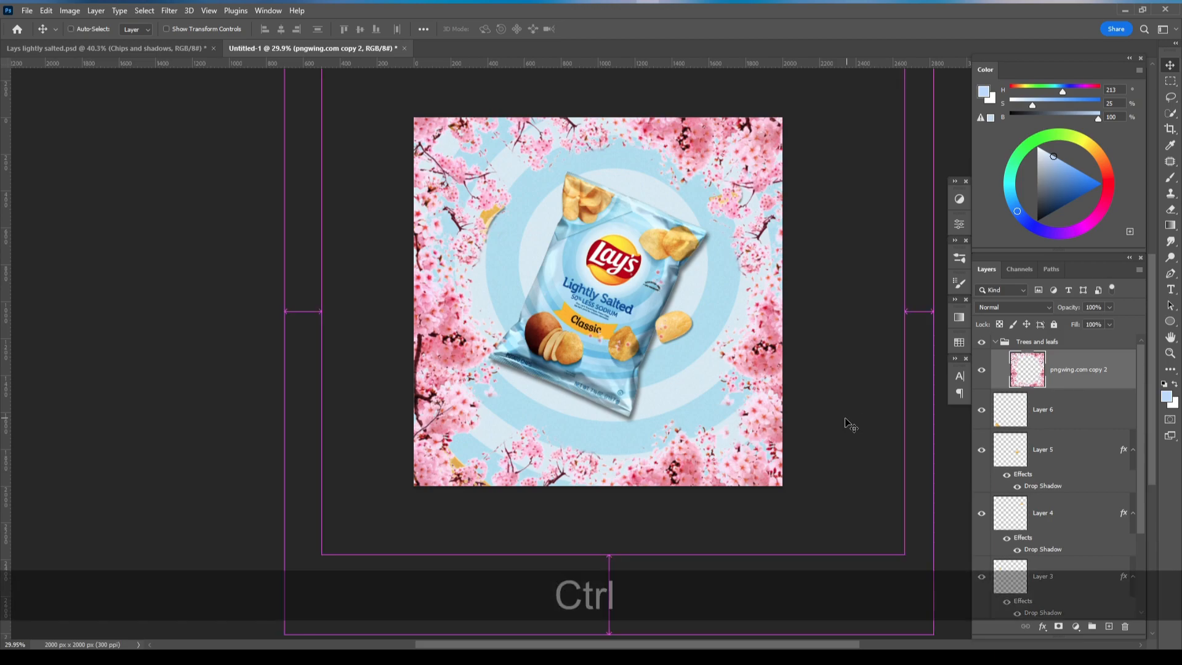
pyautogui.scroll(-2, 760, 409)
pyautogui.moveTo(851, 128); pyautogui.dragTo(885, 134)
pyautogui.click(612, 29)
pyautogui.scroll(4, 707, 336)
pyautogui.moveTo(679, 326); pyautogui.dragTo(628, 290)
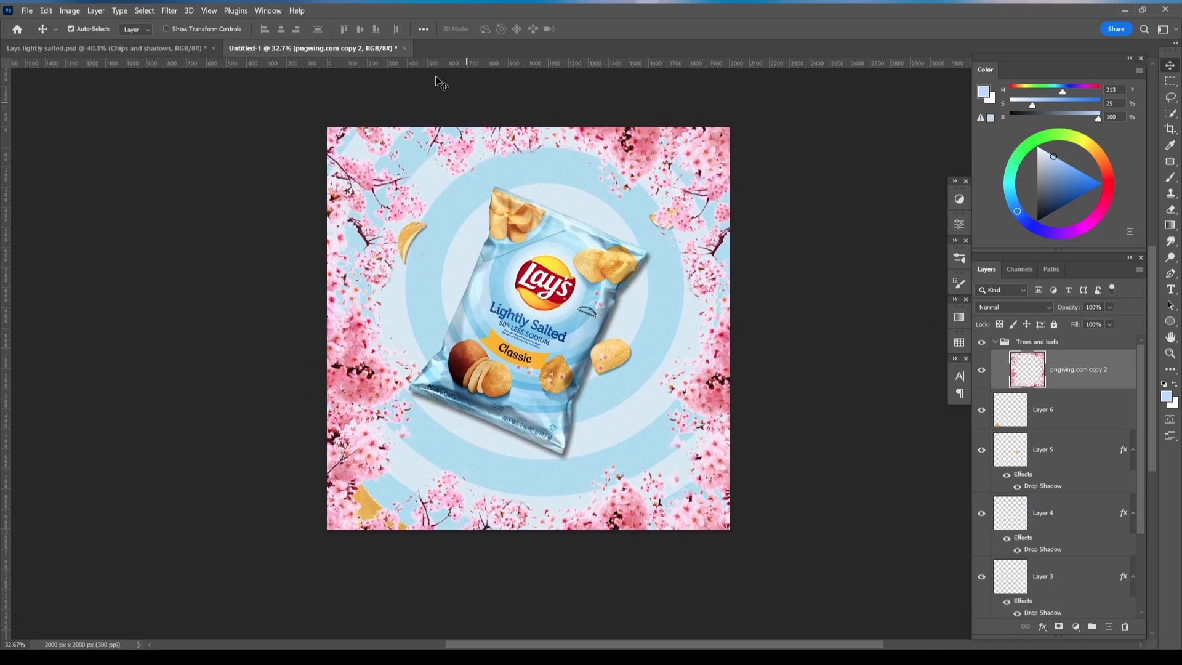
# - Apply a Gaussian Blur with a radius of 4.3 pixels to the merged cherry blossom layer
pyautogui.click(168, 12)
pyautogui.click(198, 168)
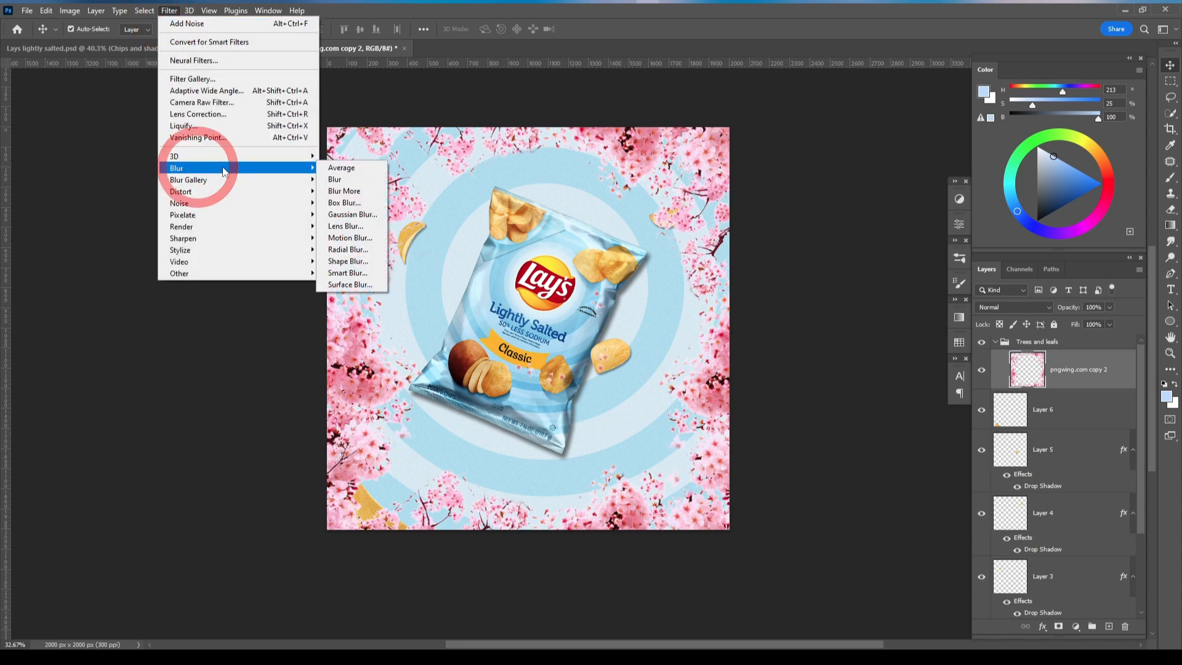
pyautogui.click(352, 214)
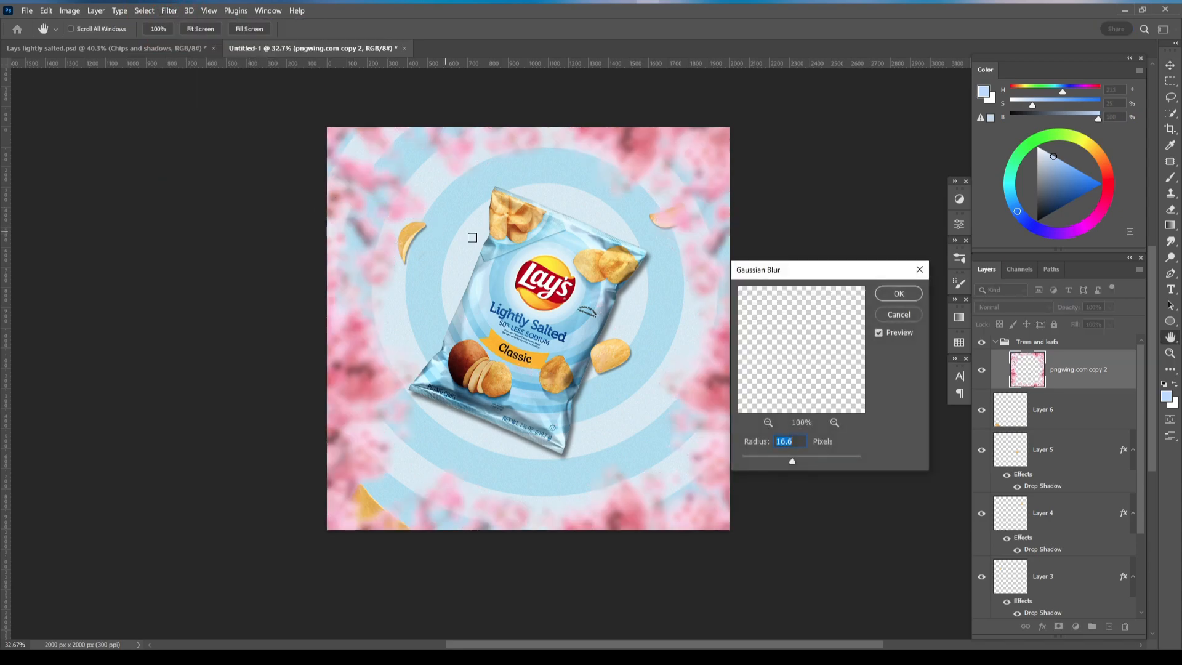
pyautogui.moveTo(765, 464); pyautogui.dragTo(764, 464)
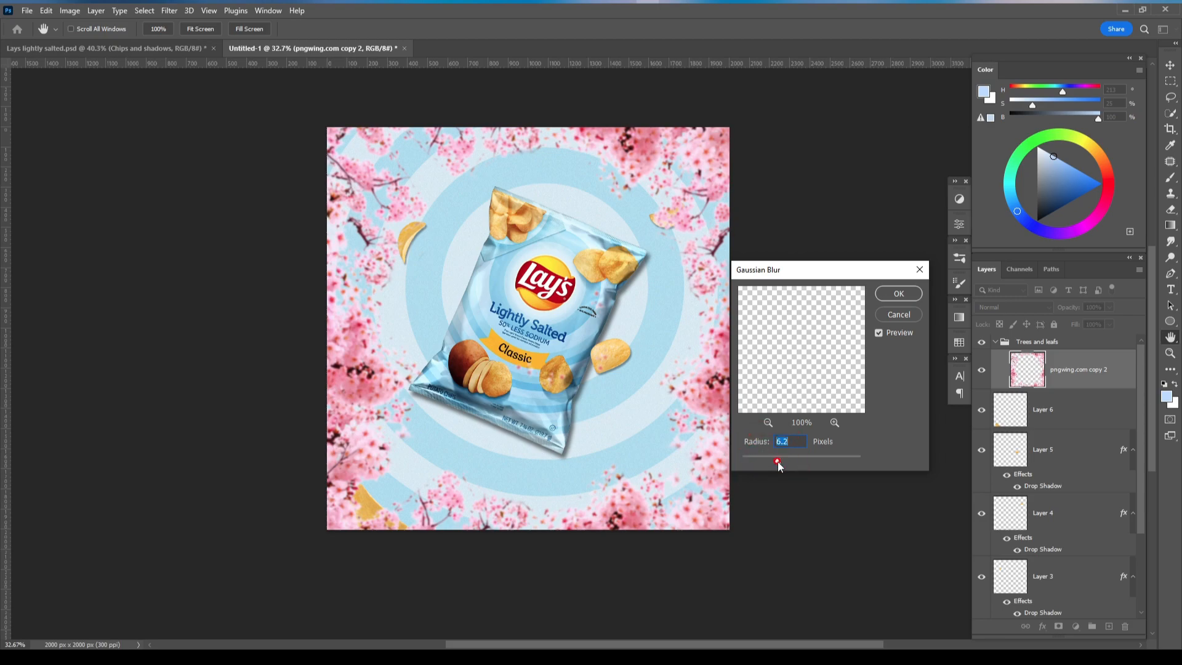
pyautogui.moveTo(781, 461); pyautogui.dragTo(771, 467)
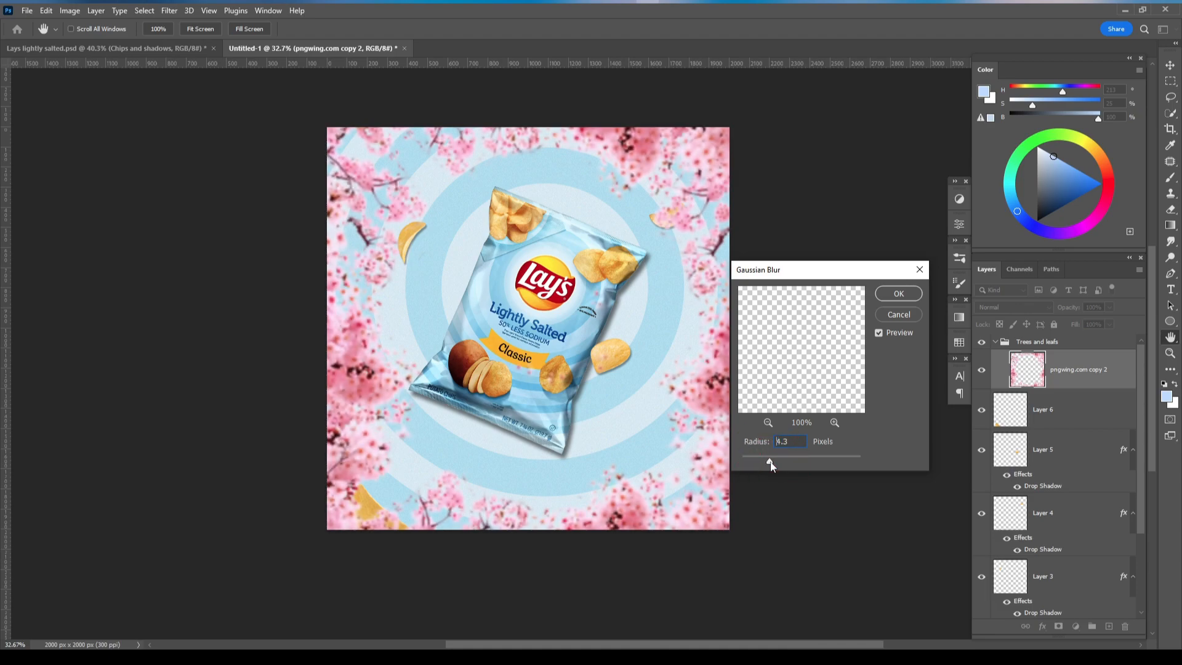
pyautogui.click(897, 293)
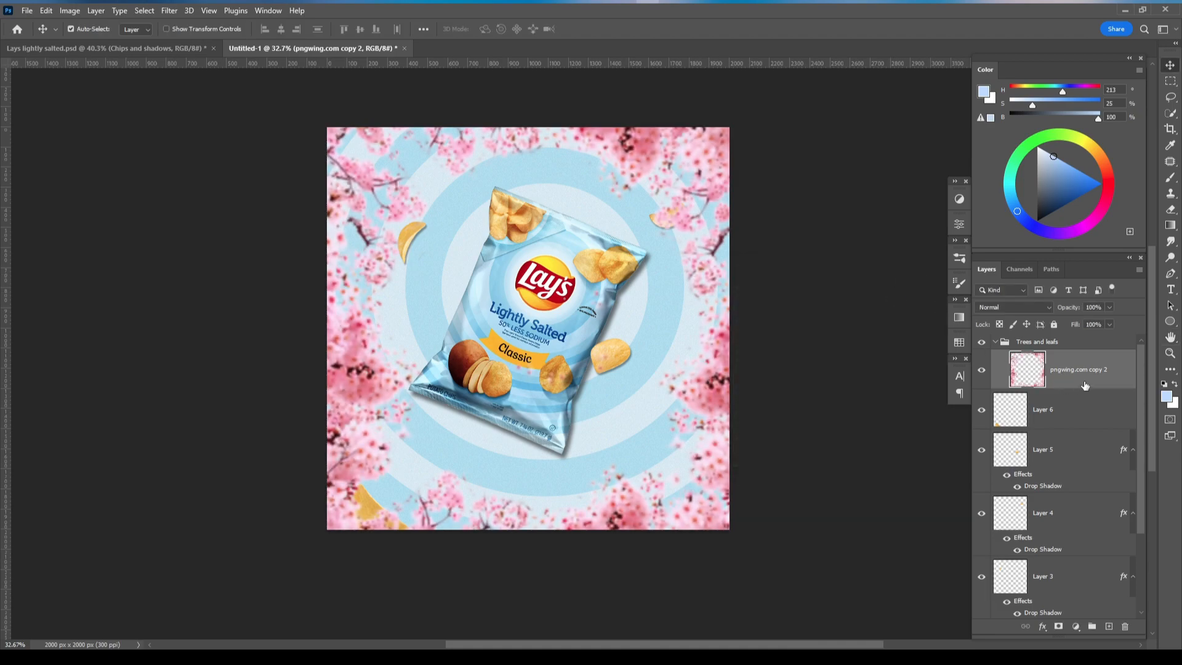
# - Adjust the blossom layer's Levels with input white at 250, a raised black input, darker midtones and a reduced output white
pyautogui.hotkey('ctrl', 'l')
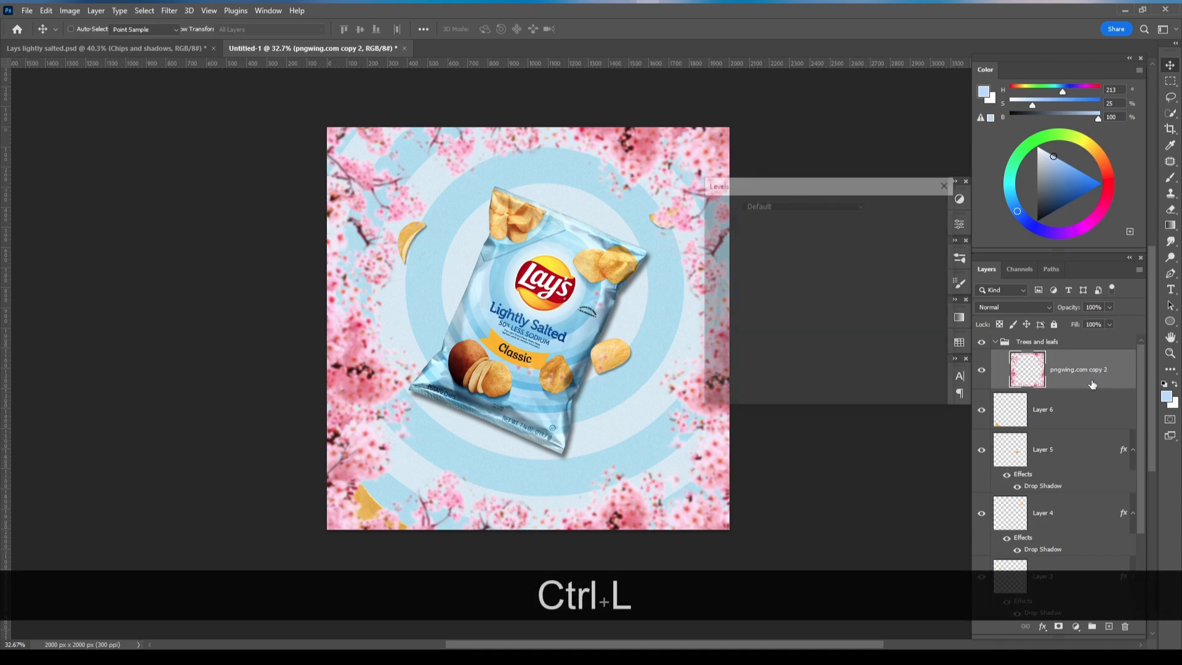
pyautogui.moveTo(796, 322); pyautogui.dragTo(868, 327)
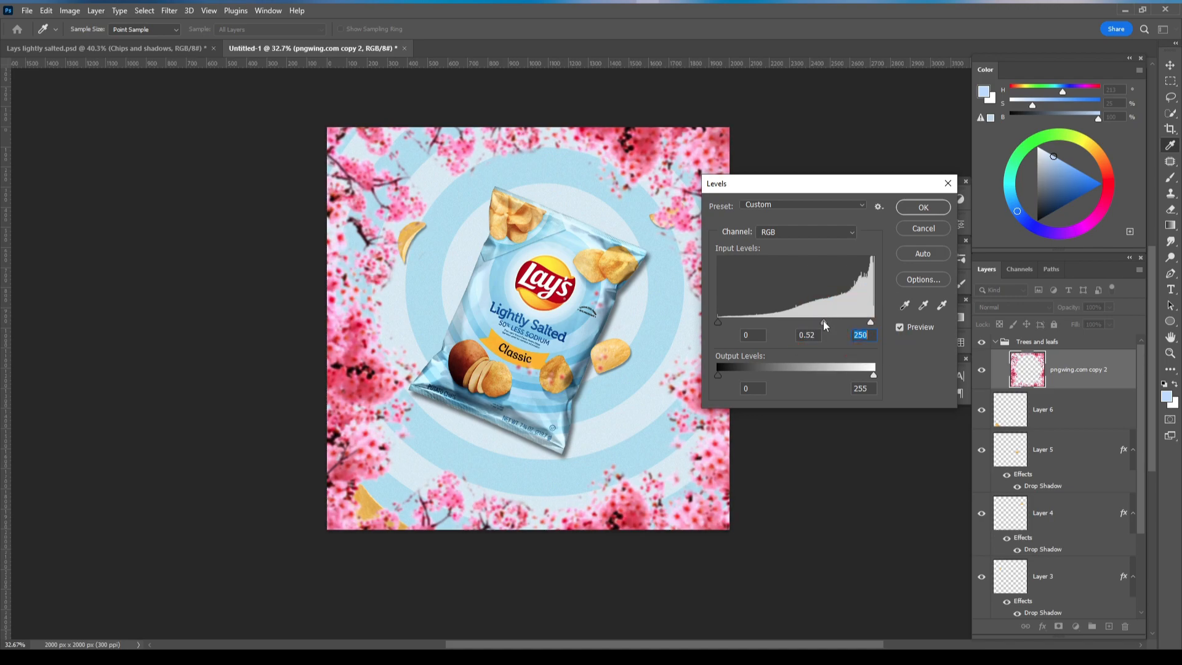
pyautogui.moveTo(718, 322); pyautogui.dragTo(728, 322)
pyautogui.moveTo(873, 374); pyautogui.dragTo(831, 374)
pyautogui.moveTo(821, 323)
pyautogui.mouseDown()
pyautogui.moveTo(812, 319)
pyautogui.moveTo(858, 322)
pyautogui.moveTo(803, 320)
pyautogui.mouseUp()
pyautogui.click(921, 208)
# - Add a layer mask to the blossom layer and hide the stray blossoms just left of the chips bag
pyautogui.scroll(3, 648, 250)
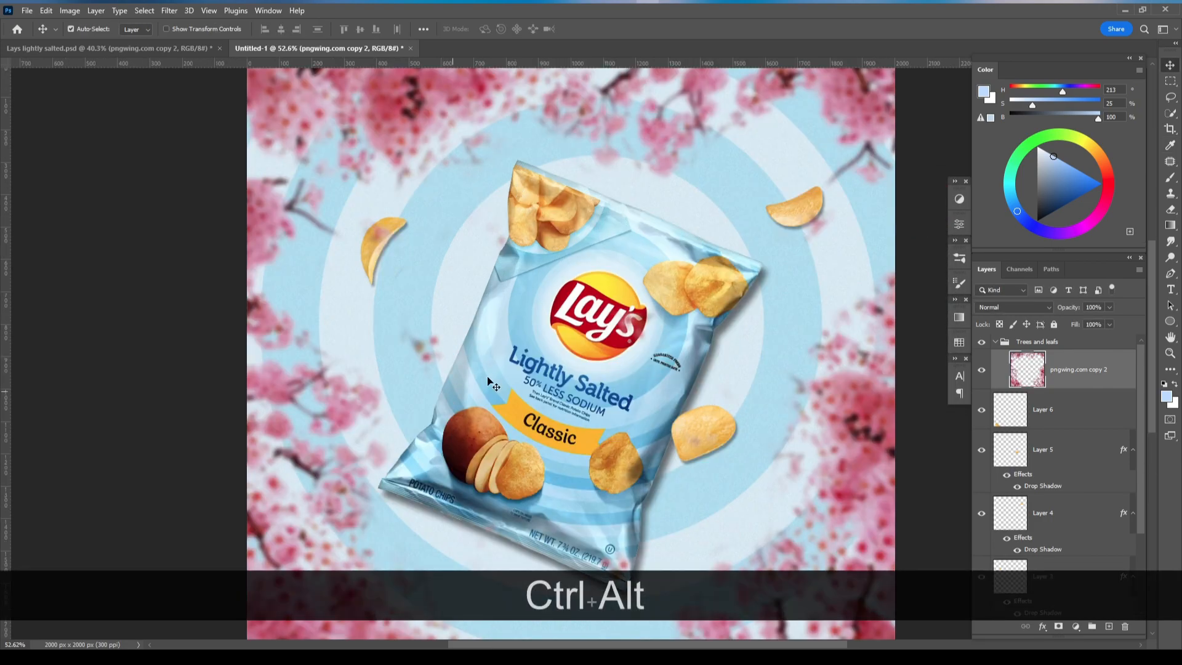
pyautogui.scroll(-2, 648, 250)
pyautogui.scroll(4, 482, 346)
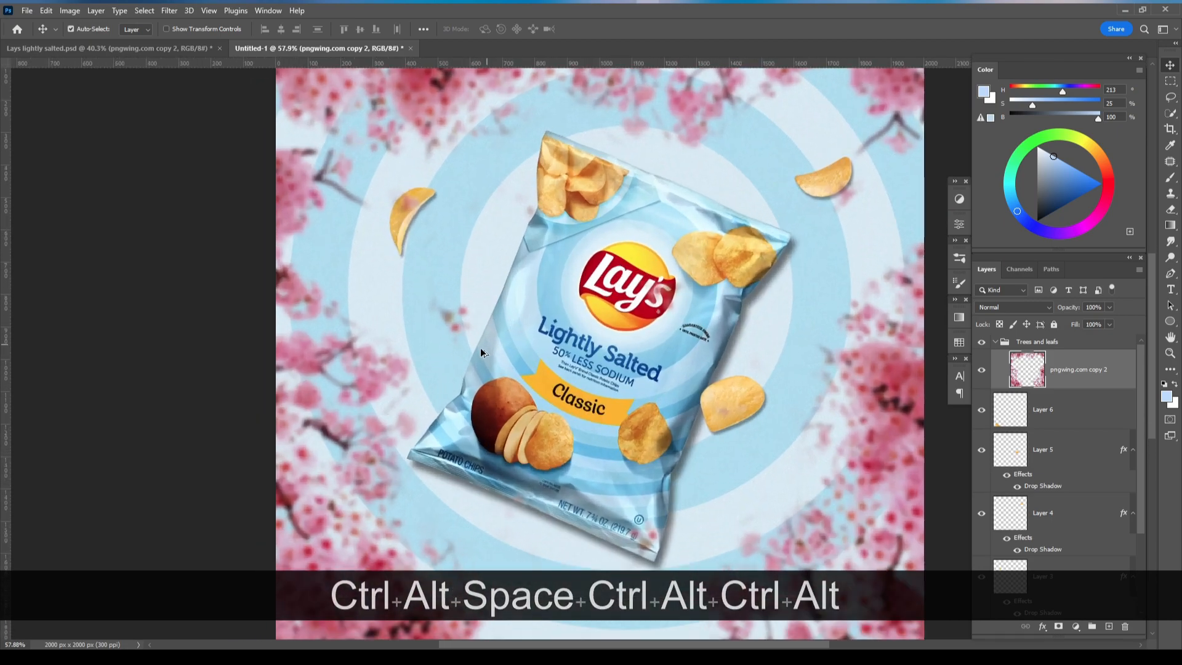
pyautogui.click(1058, 626)
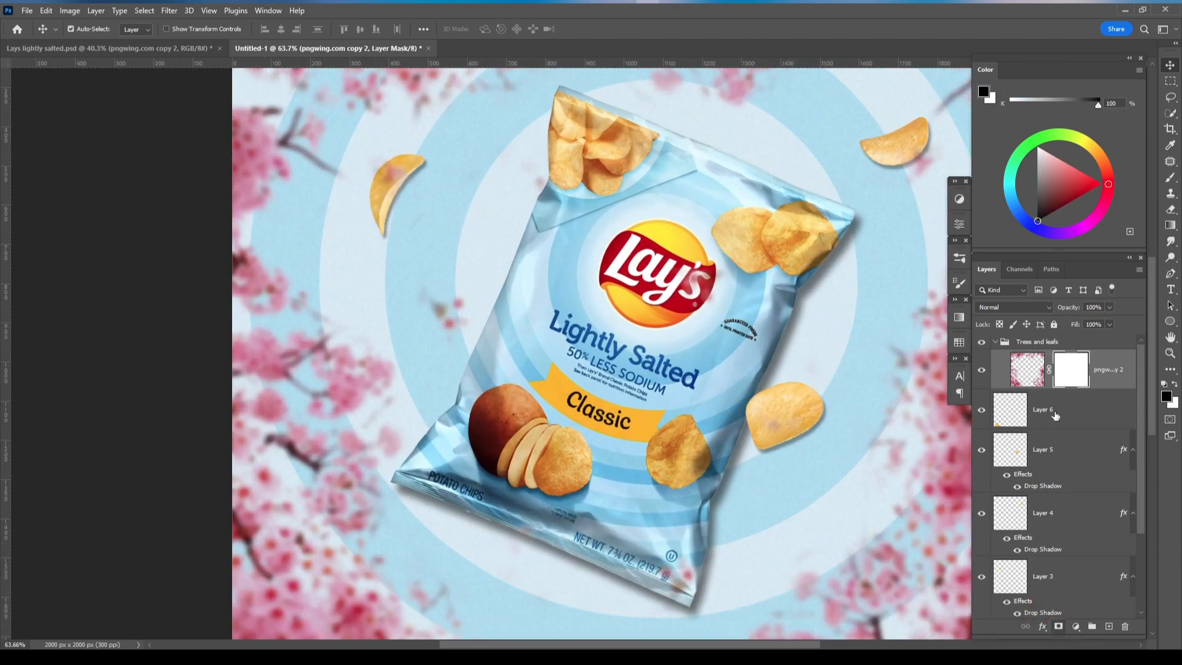
pyautogui.scroll(3, 413, 324)
pyautogui.press('b')
pyautogui.click(435, 311)
pyautogui.scroll(-4, 408, 219)
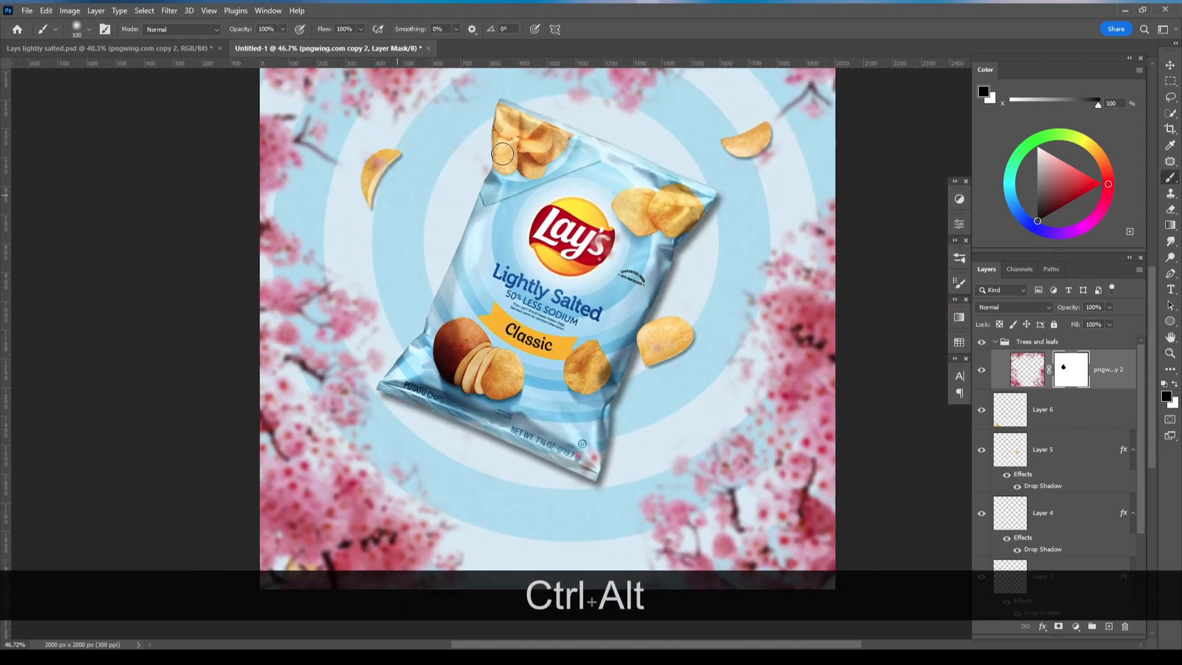
# - Mask out the remaining stray blossom bits covering the chips bag, its logo and the flying chips
pyautogui.moveTo(571, 170); pyautogui.dragTo(589, 162)
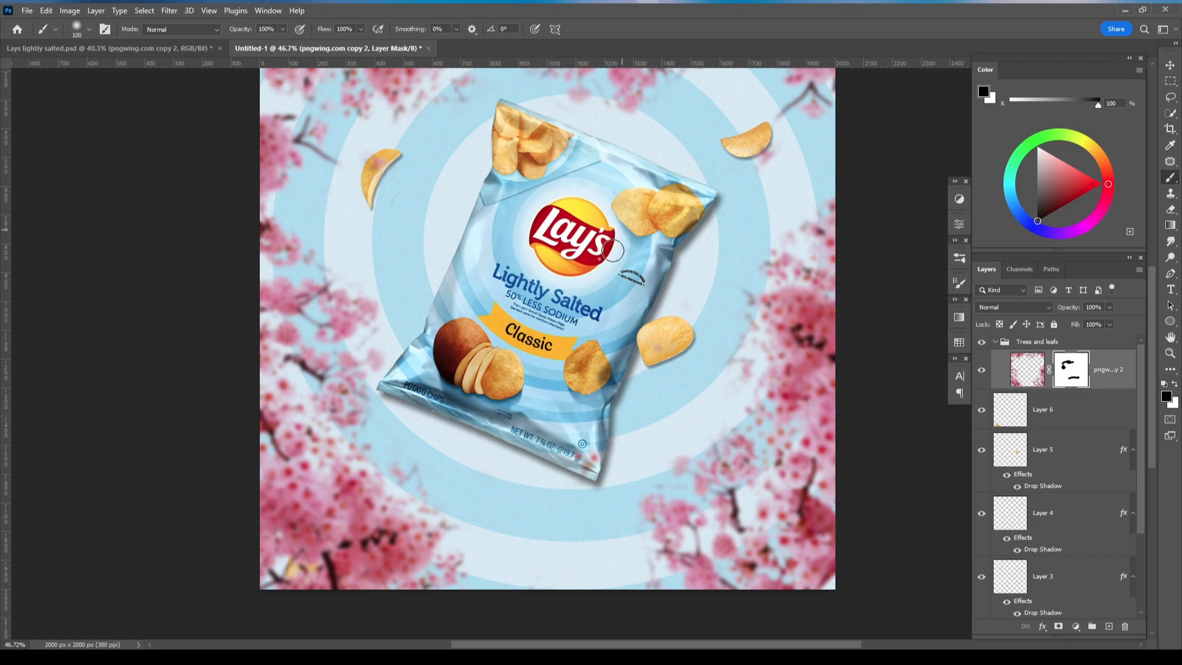
pyautogui.moveTo(755, 169); pyautogui.dragTo(776, 161)
pyautogui.scroll(-3, 720, 203)
pyautogui.scroll(3, 653, 273)
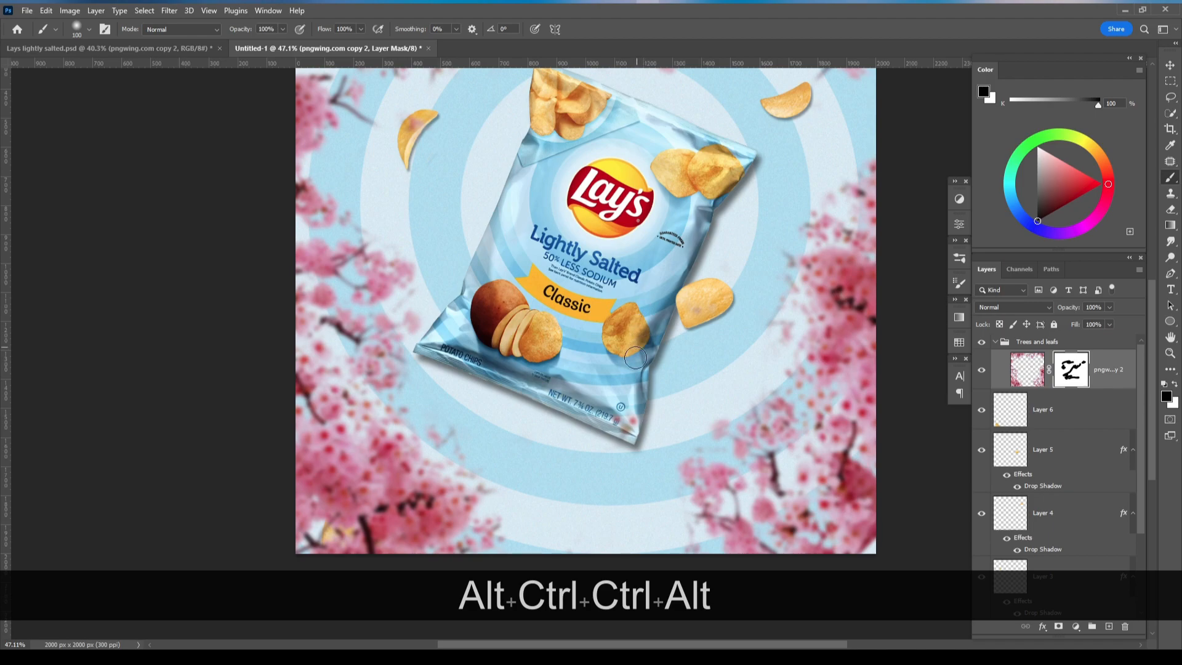
pyautogui.moveTo(718, 266); pyautogui.dragTo(628, 281)
pyautogui.scroll(-2, 668, 394)
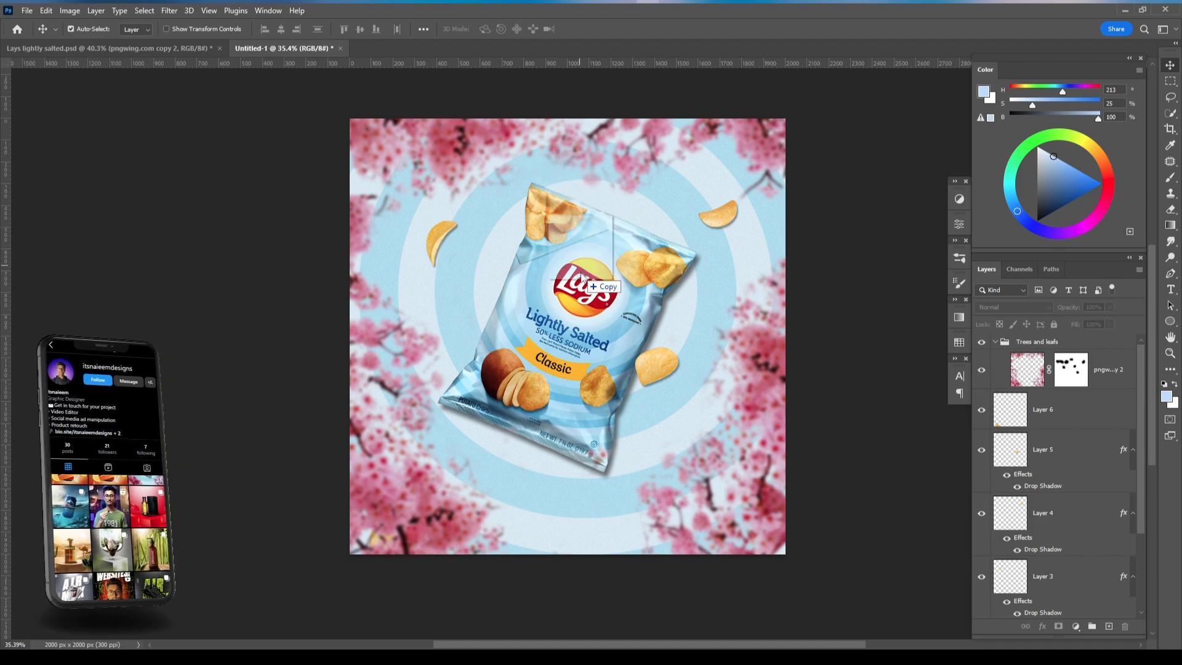
# - Place the falling petals image "pngwing.com (1)" scaled and rotated around the chips bag, with its layer beneath the blossom frame
pyautogui.moveTo(628, 306); pyautogui.dragTo(646, 341)
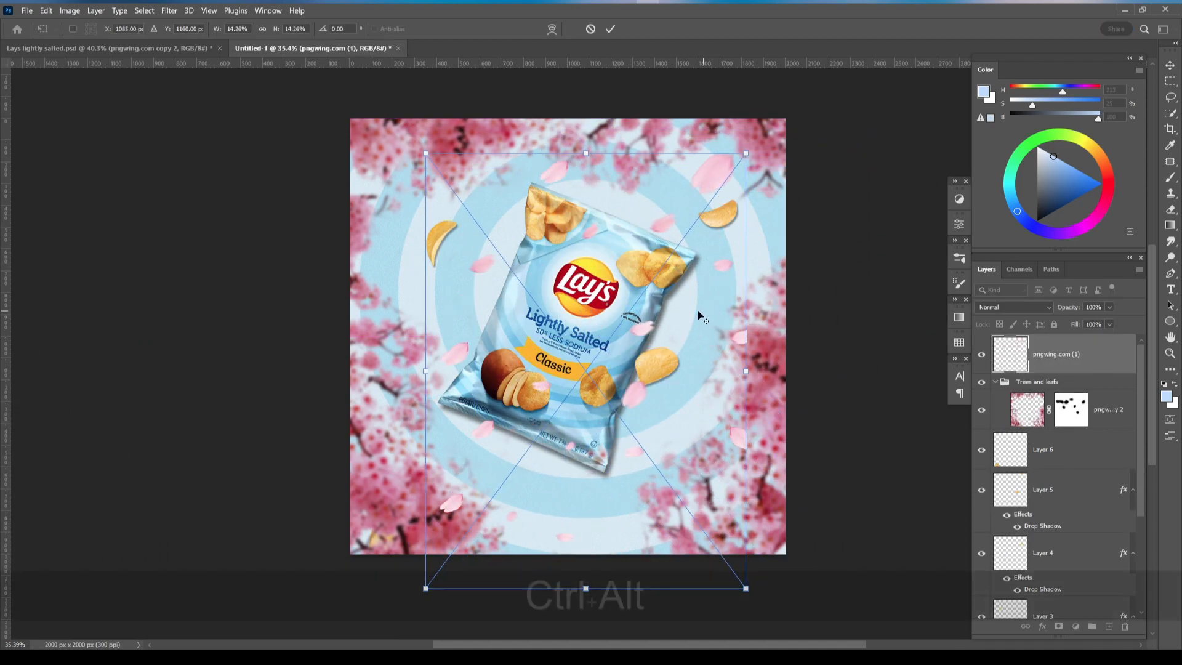
pyautogui.scroll(2, 733, 269)
pyautogui.moveTo(744, 115); pyautogui.dragTo(663, 263)
pyautogui.moveTo(762, 251); pyautogui.dragTo(800, 220)
pyautogui.moveTo(706, 272); pyautogui.dragTo(685, 250)
pyautogui.press('Return')
pyautogui.moveTo(1010, 354); pyautogui.dragTo(1089, 436)
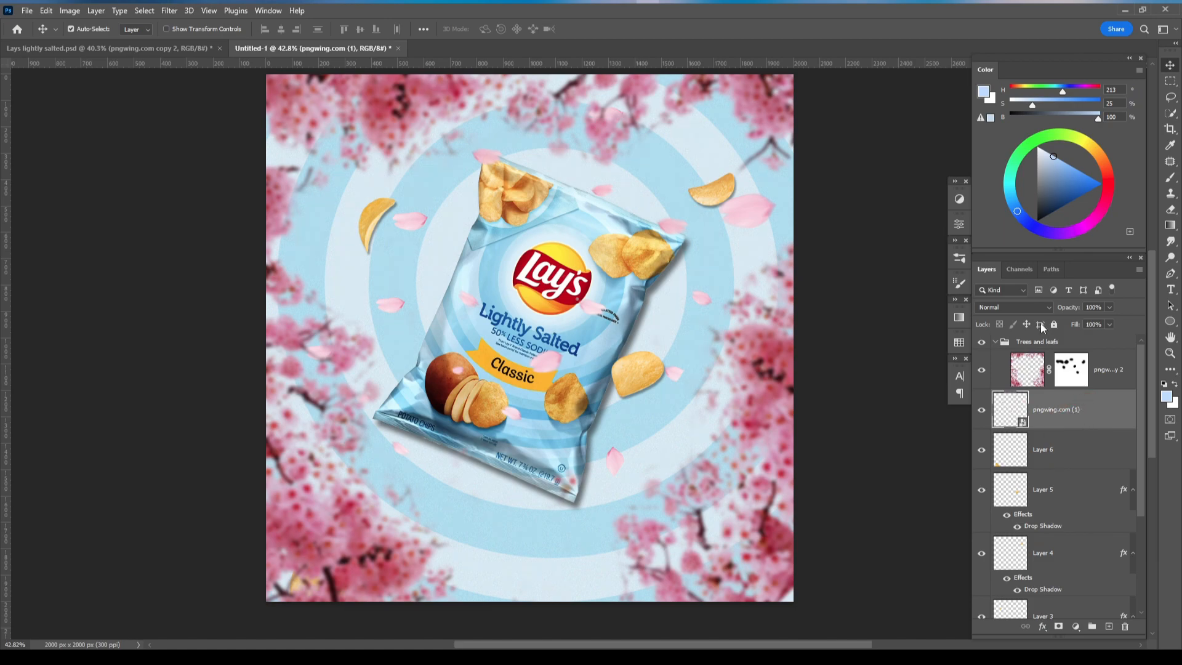
# - Adjust the petals layer's Levels with input black 26, midtones 0.52, input white 250 and a reduced output white
pyautogui.hotkey('ctrl', 'l')
pyautogui.moveTo(589, 142); pyautogui.dragTo(744, 191)
pyautogui.moveTo(708, 319); pyautogui.dragTo(781, 319)
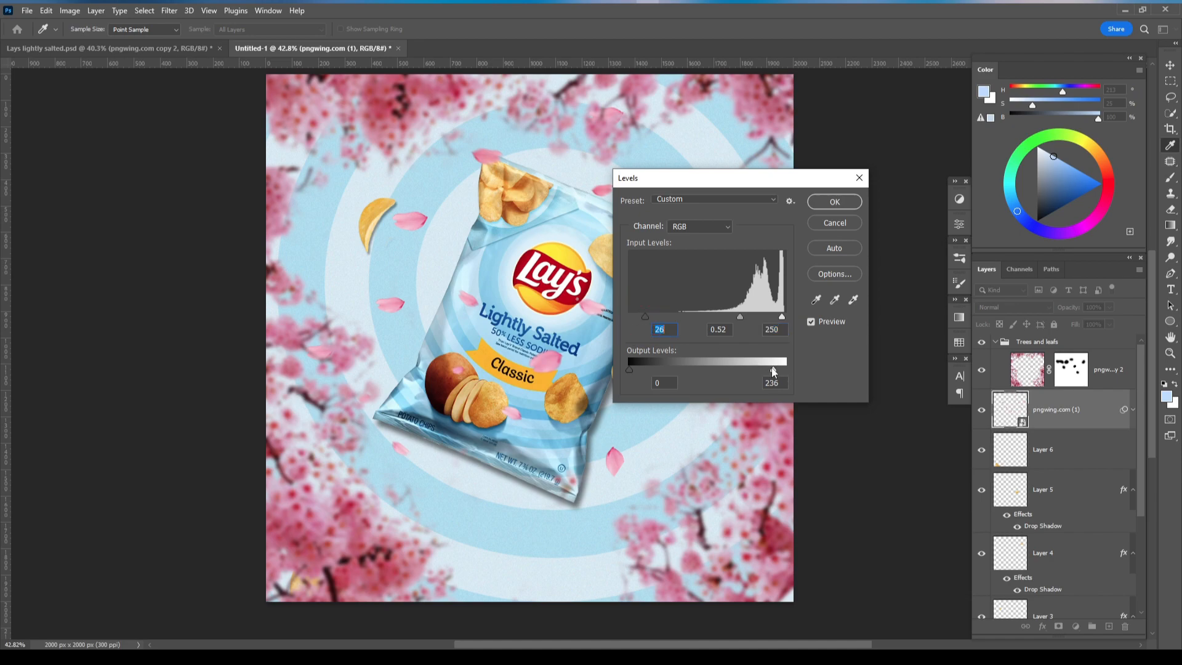
pyautogui.moveTo(775, 370); pyautogui.dragTo(769, 368)
pyautogui.click(834, 202)
# - Try a Radial Blur on the petals layer and undo it
pyautogui.click(169, 11)
pyautogui.click(231, 180)
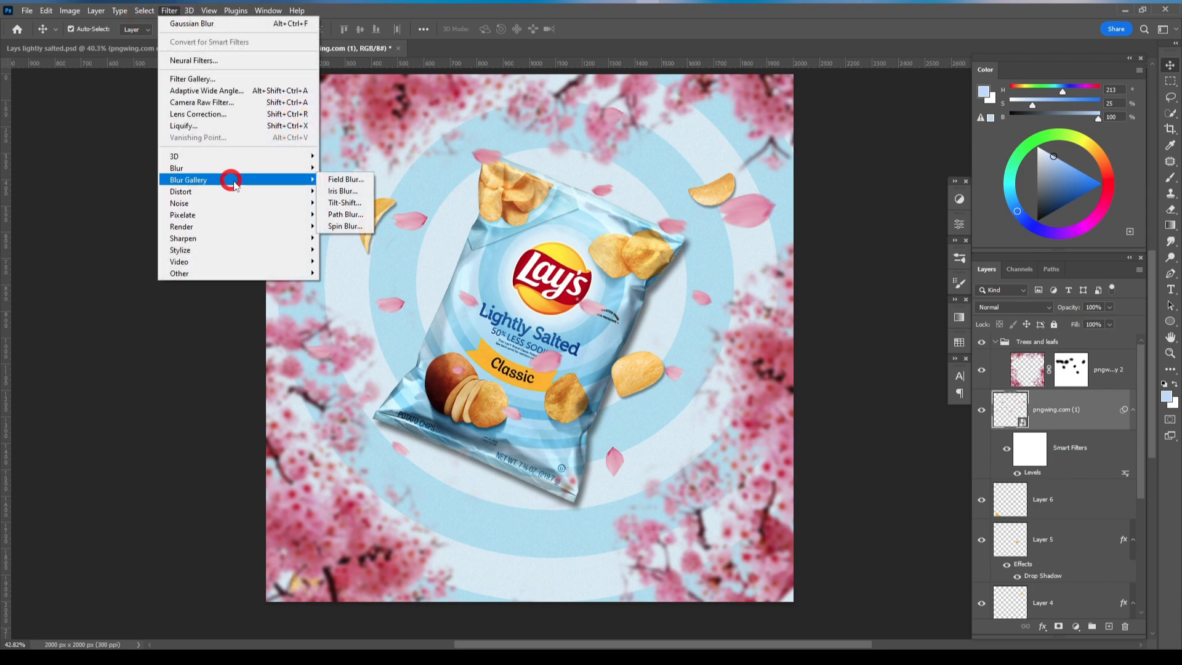
pyautogui.moveTo(259, 175)
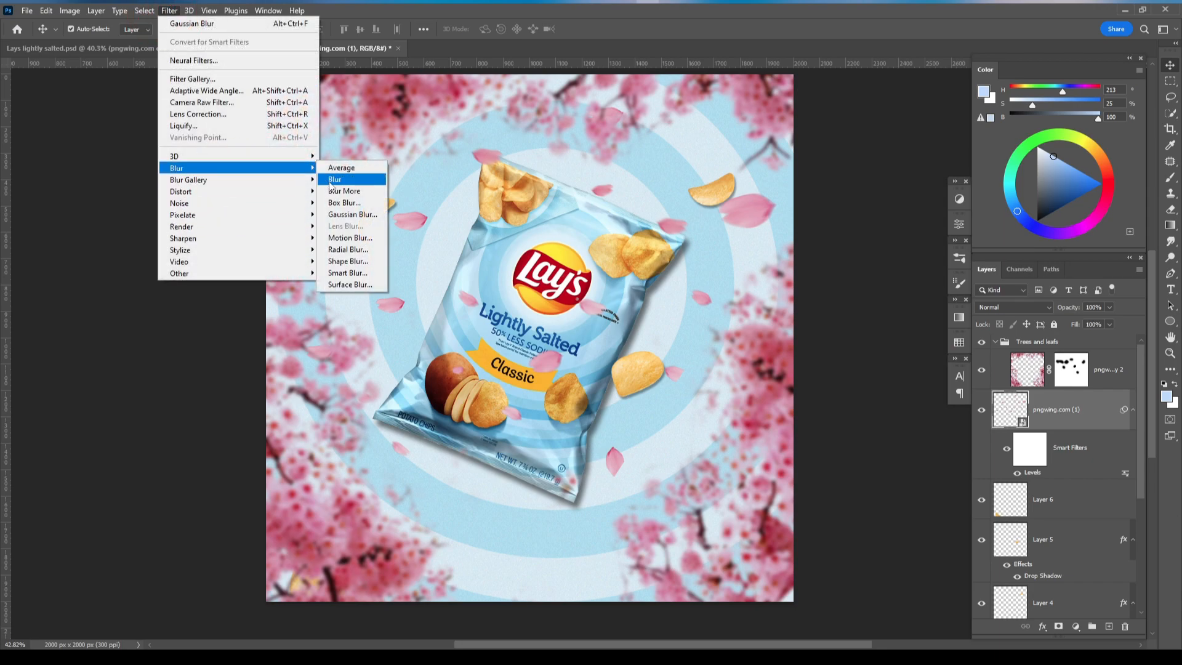
pyautogui.click(370, 249)
pyautogui.click(713, 294)
pyautogui.click(721, 193)
pyautogui.hotkey('ctrl', 'z')
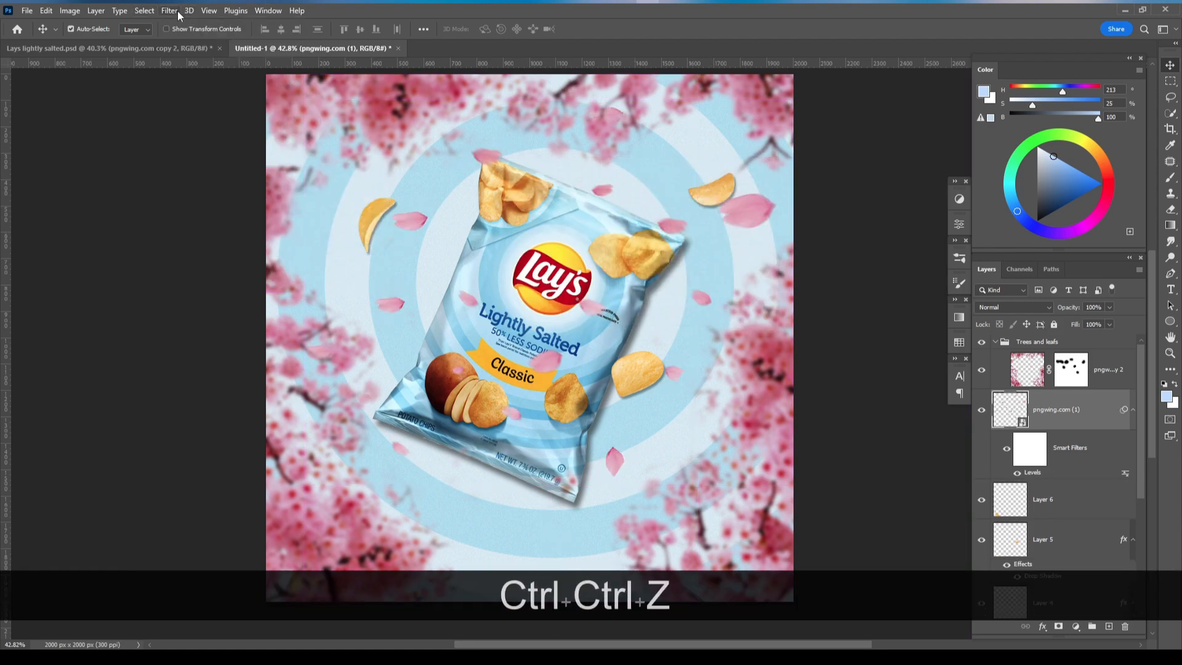
# - Apply a Radial Blur to the petals layer with amount 7, the Spin method and Good quality
pyautogui.click(169, 11)
pyautogui.moveTo(260, 172)
pyautogui.click(363, 254)
pyautogui.moveTo(629, 205); pyautogui.dragTo(626, 208)
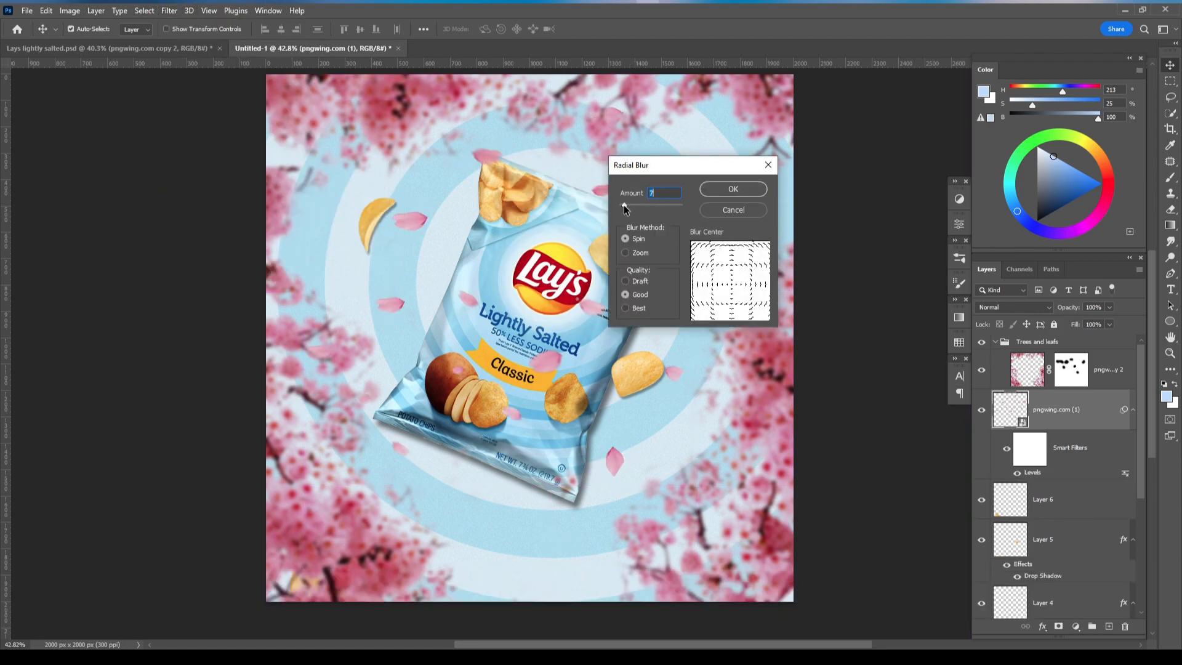
pyautogui.click(721, 193)
# - Enlarge the petals around the chips bag slightly and move their layer into the "Trees and leafs" group
pyautogui.hotkey('ctrl', 't')
pyautogui.click(603, 256)
pyautogui.moveTo(787, 211); pyautogui.dragTo(826, 197)
pyautogui.click(609, 29)
pyautogui.scroll(-2, 649, 373)
pyautogui.moveTo(630, 328)
pyautogui.mouseDown()
pyautogui.moveTo(620, 288)
pyautogui.moveTo(628, 308)
pyautogui.mouseUp()
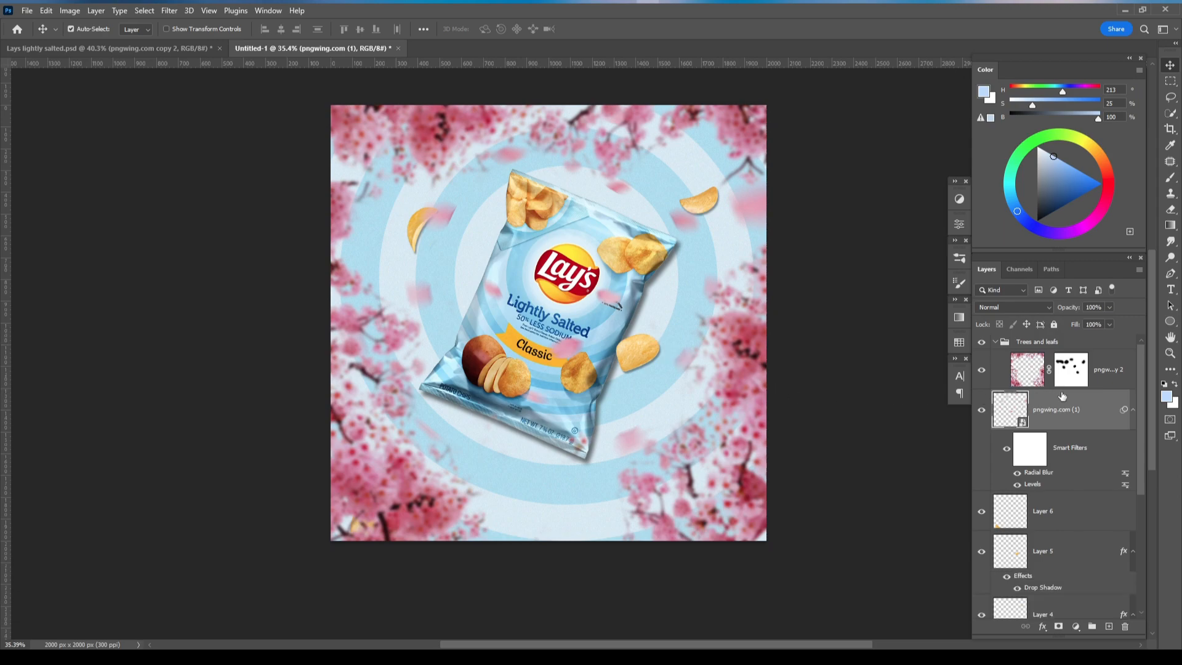
pyautogui.moveTo(1083, 419); pyautogui.dragTo(1086, 391)
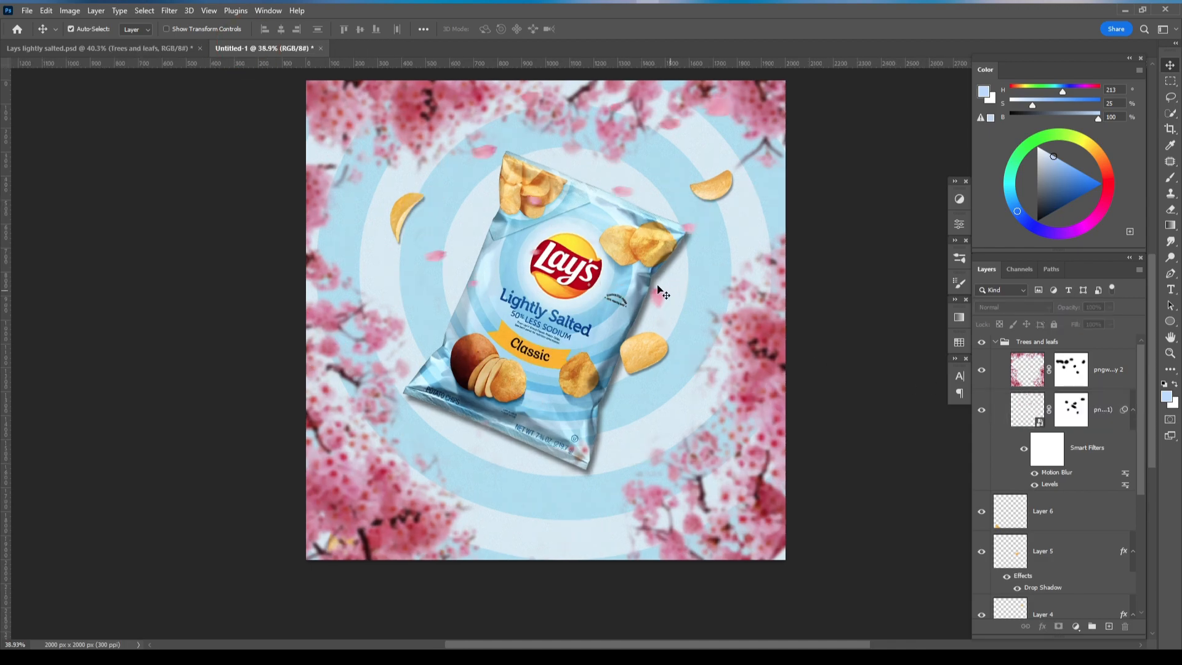
# - Collapse the "Trees and leafs" group and add a new empty layer above it
pyautogui.press('space')
pyautogui.moveTo(597, 253)
pyautogui.mouseDown()
pyautogui.moveTo(582, 306)
pyautogui.moveTo(587, 269)
pyautogui.mouseUp()
pyautogui.click(875, 340)
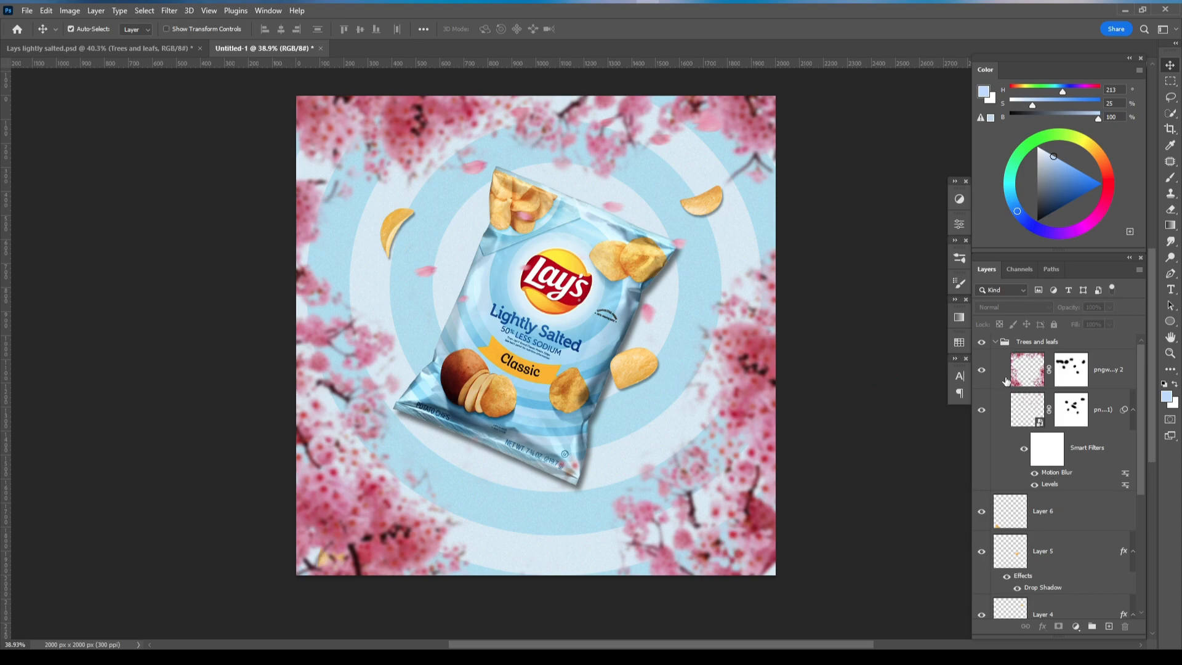
pyautogui.click(996, 342)
pyautogui.click(1029, 351)
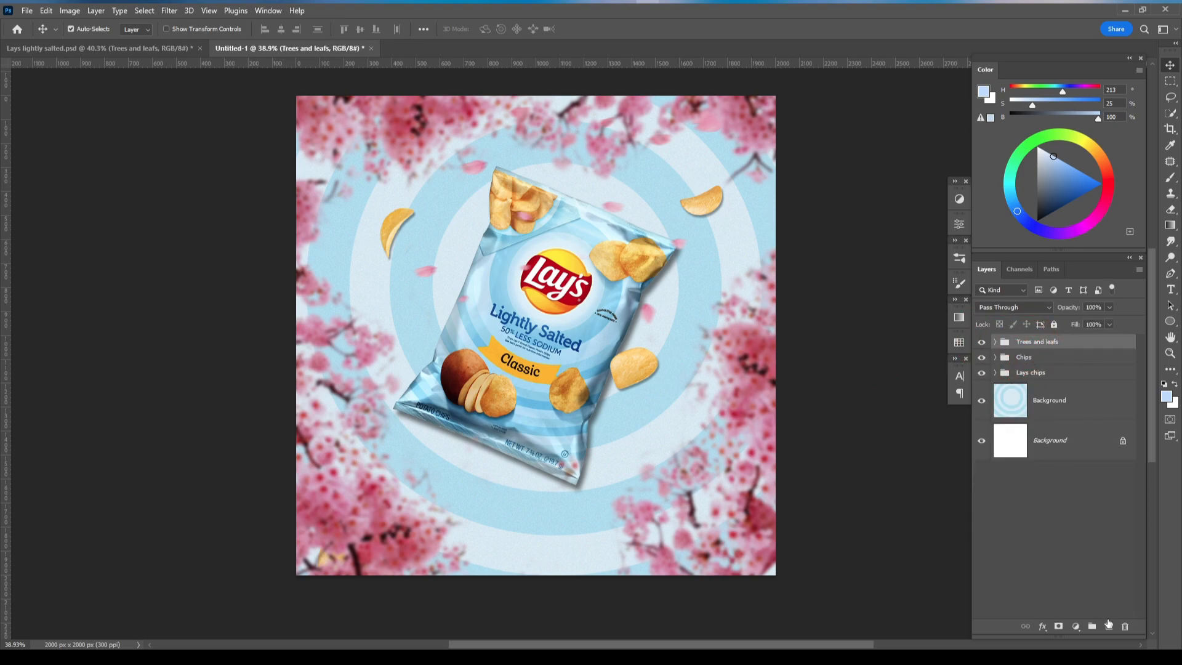
pyautogui.click(1108, 626)
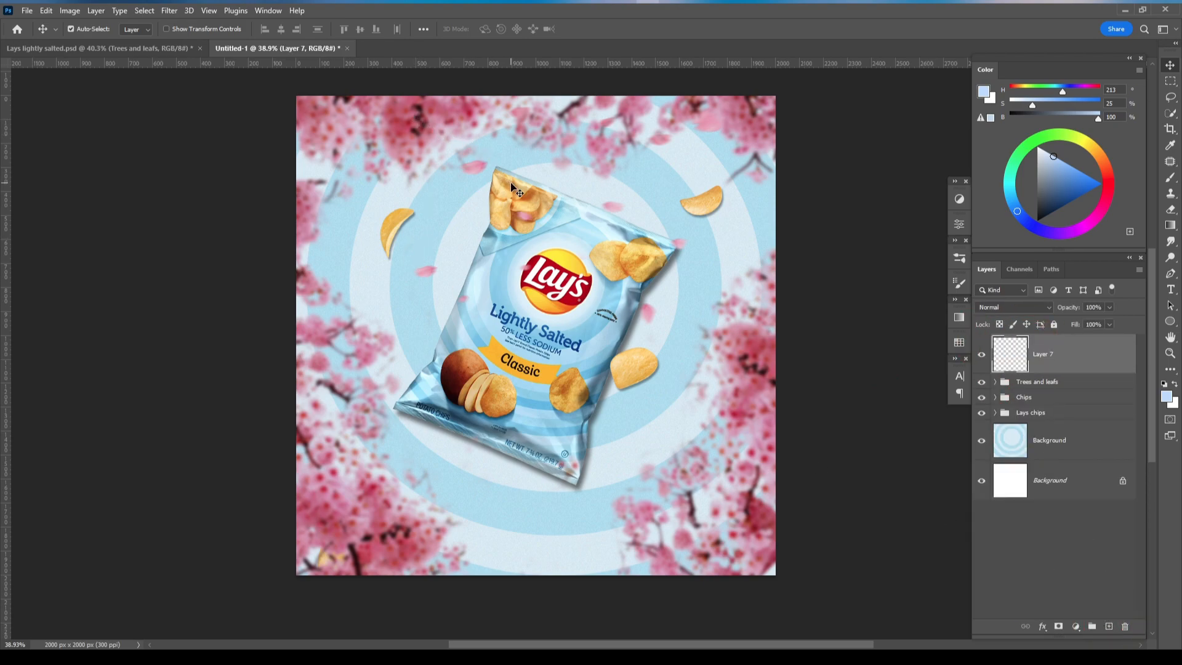
# - Enlarge the soft brush to 1300 px, try a pale blue dab over the poster's upper-left corner and undo the dab
pyautogui.press('b')
pyautogui.press(']')
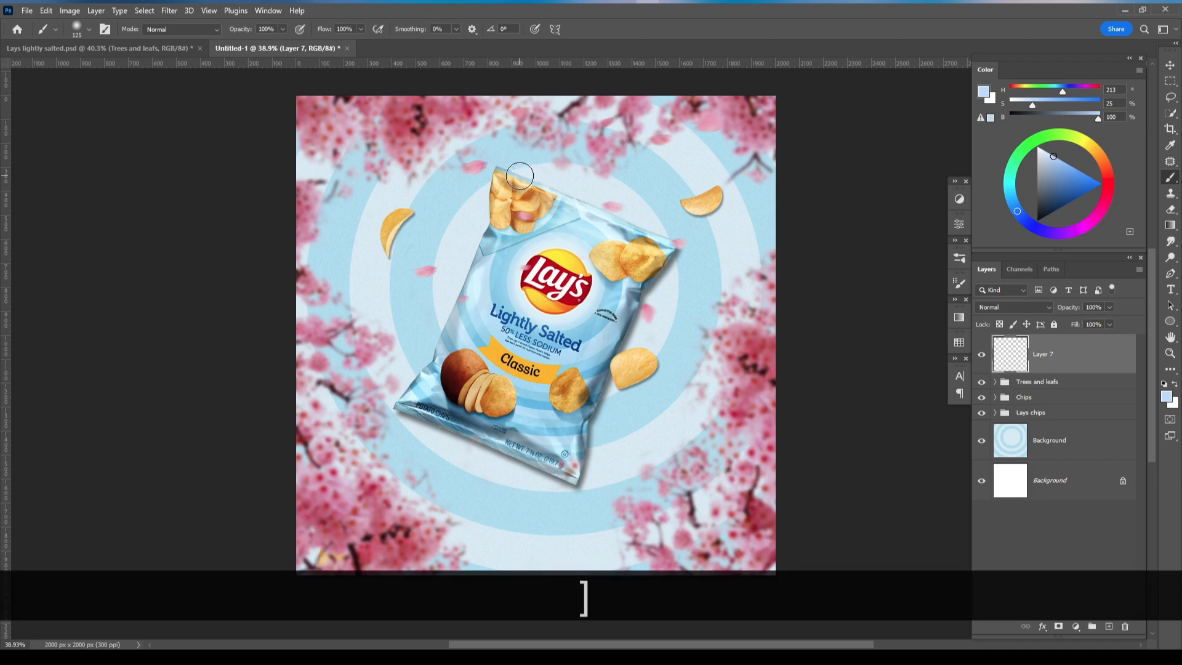
pyautogui.press(']')
pyautogui.press(']')
pyautogui.press(']')
pyautogui.press(']')
pyautogui.press(']')
pyautogui.press(']')
pyautogui.press(']')
pyautogui.press(']')
pyautogui.press(']')
pyautogui.press(']')
pyautogui.press(']')
pyautogui.press(']')
pyautogui.press(']')
pyautogui.press(']')
pyautogui.press(']')
pyautogui.scroll(4, 523, 185)
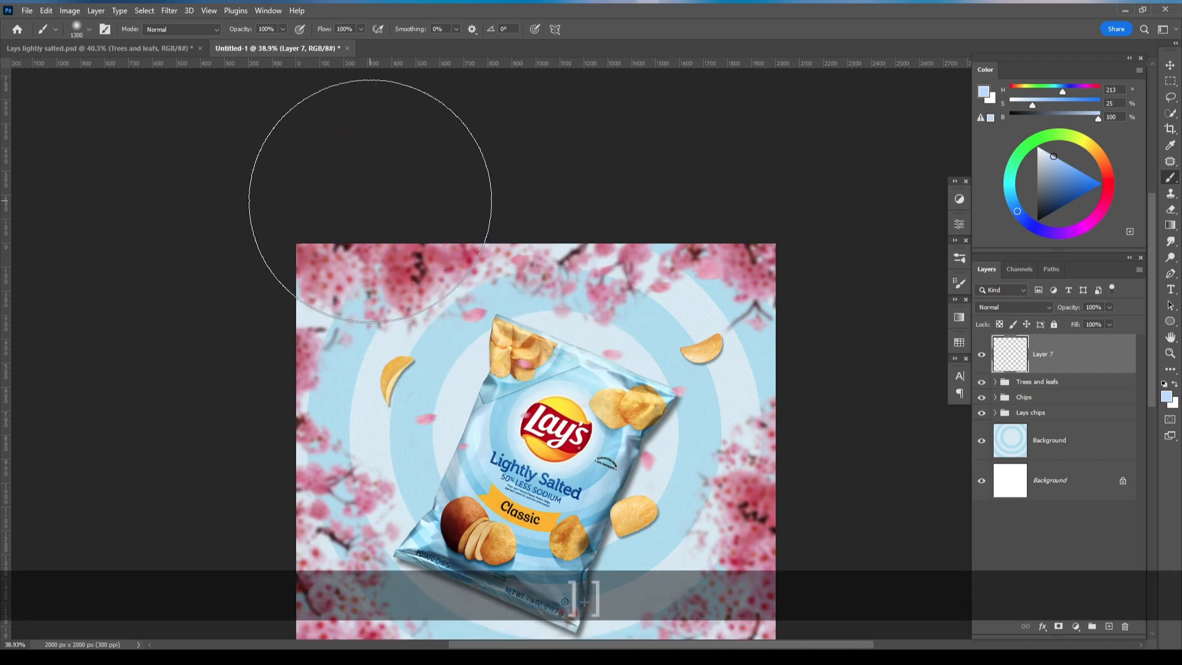
pyautogui.click(371, 194)
pyautogui.hotkey('ctrl', 'z')
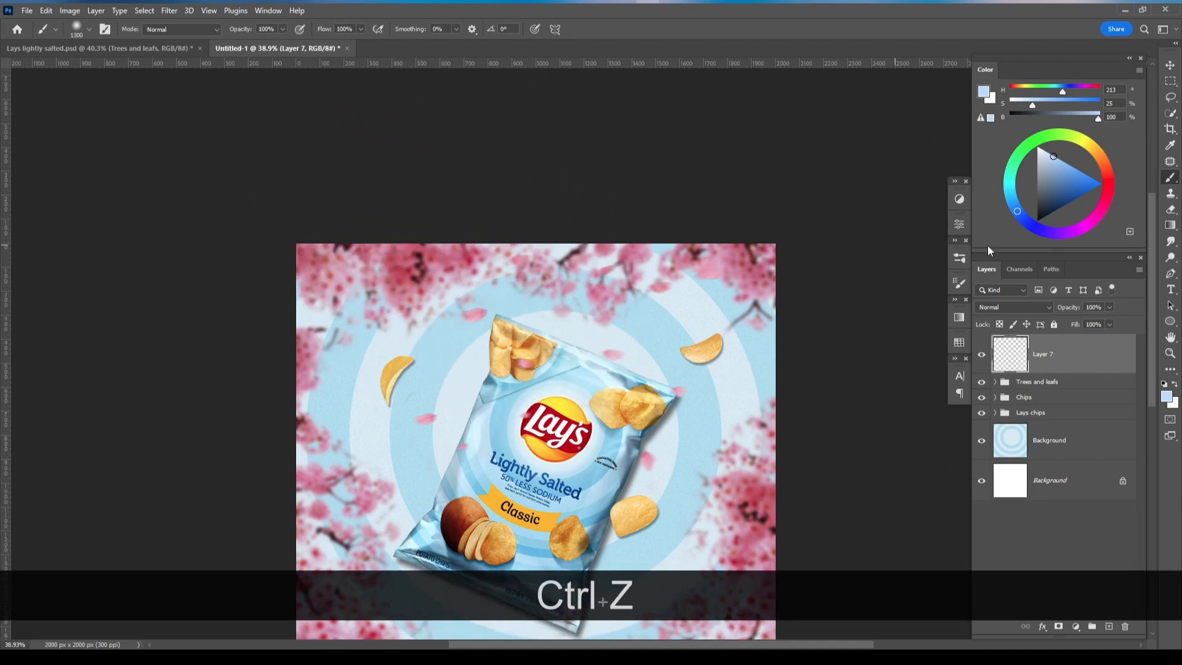
# - Set the foreground color to white (ffffff)
pyautogui.click(1166, 398)
pyautogui.click(530, 293)
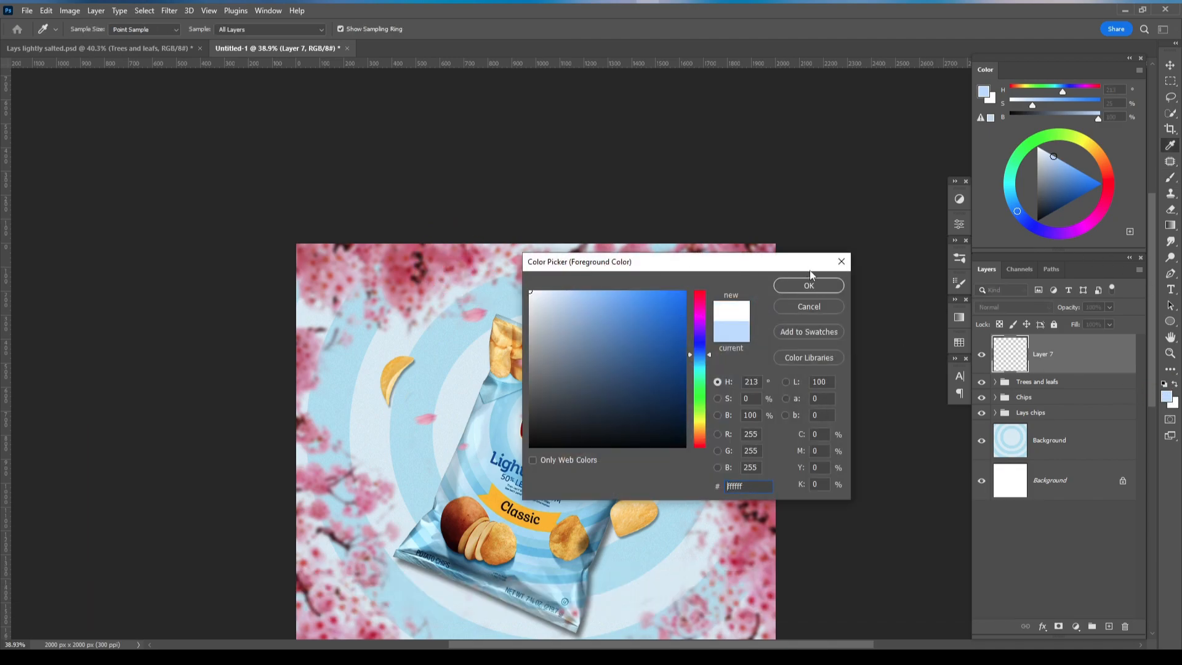
pyautogui.click(805, 284)
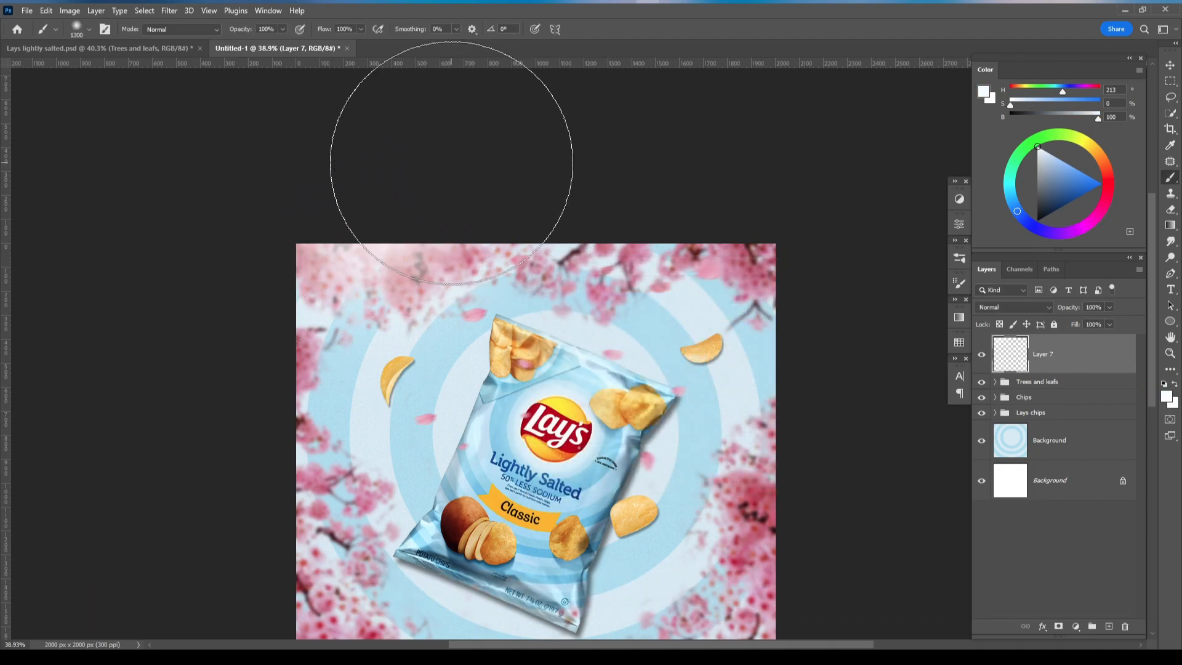
# - Try brushing a soft white glow over the poster's upper-left corner and undo the strokes
pyautogui.click(456, 162)
pyautogui.scroll(-2, 469, 178)
pyautogui.moveTo(491, 222); pyautogui.dragTo(444, 141)
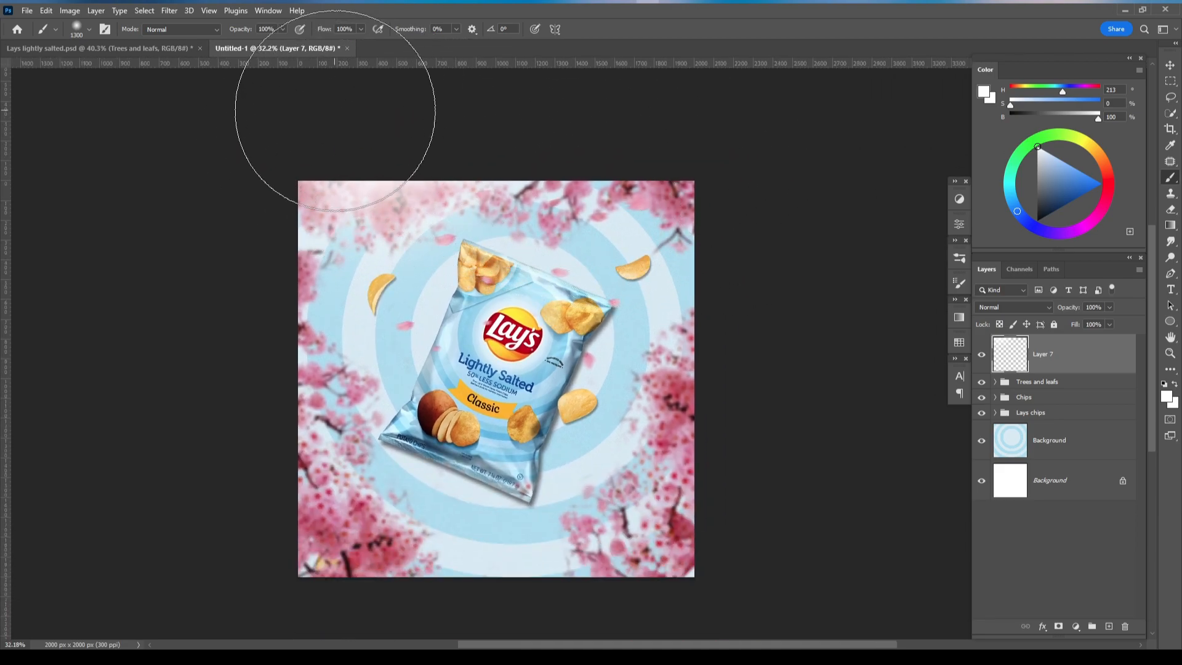
pyautogui.hotkey('ctrl', 'z')
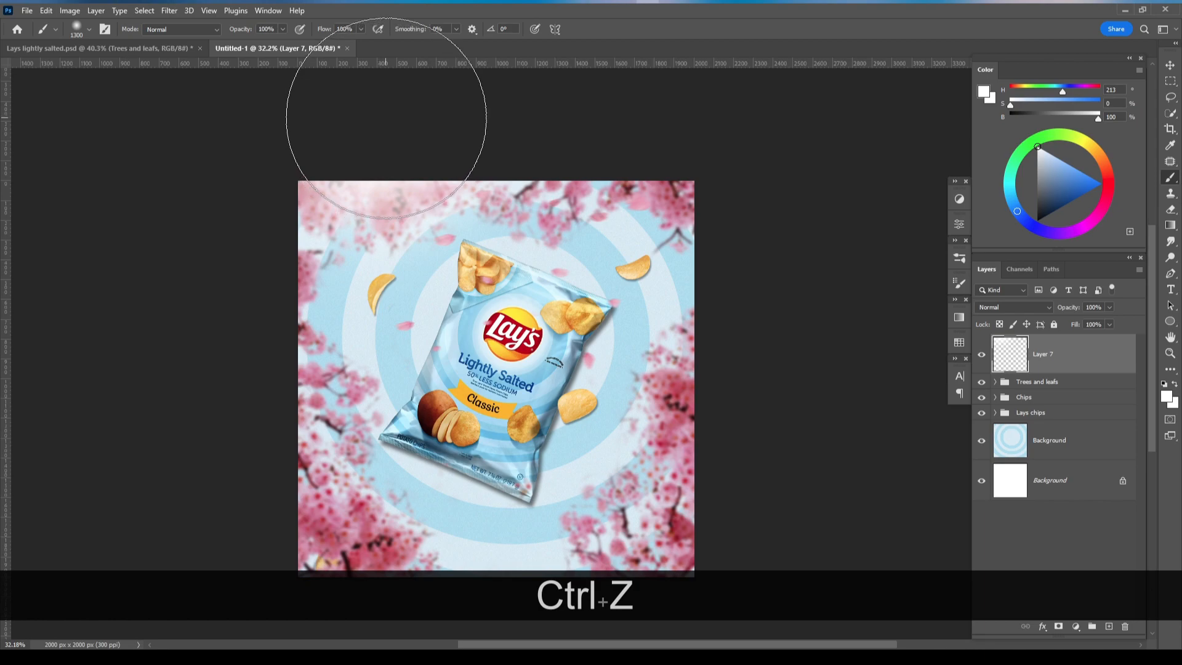
pyautogui.hotkey('ctrl', 'z')
# - Reduce the brush to 1000 px and dab a soft white glow over the poster's upper-left edge on the new layer
pyautogui.press('[')
pyautogui.press('[')
pyautogui.press('[')
pyautogui.click(373, 160)
pyautogui.click(374, 159)
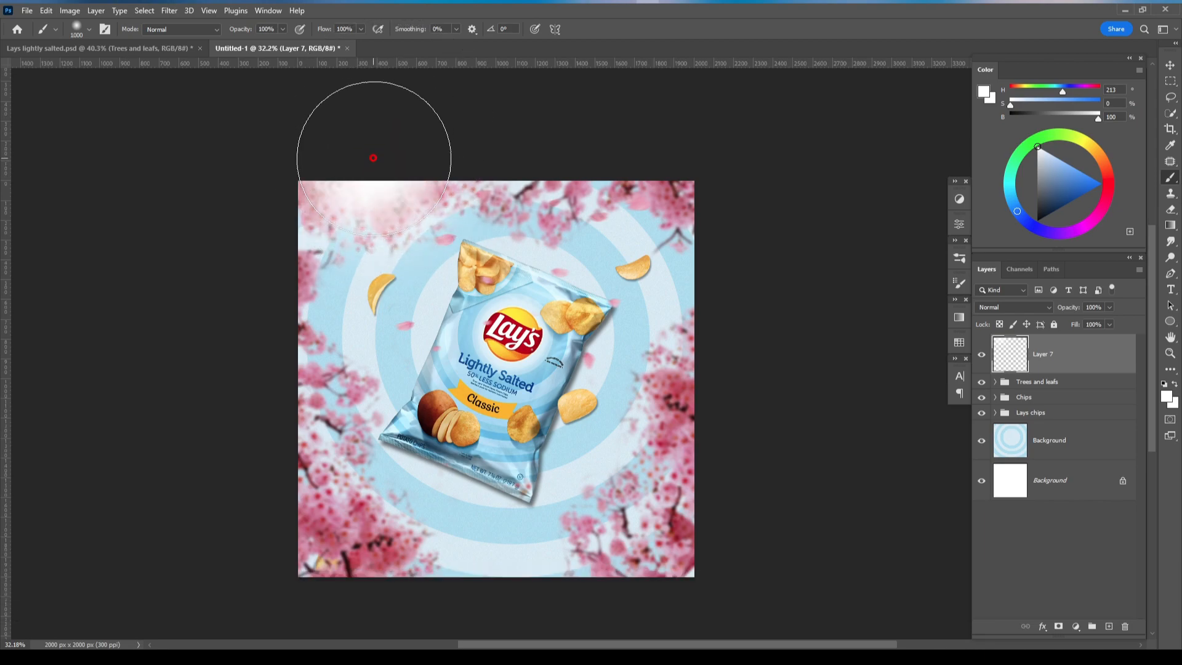
# - Try widening the white glow with a 1700 px brush dab and undo it
pyautogui.press(']')
pyautogui.press(']')
pyautogui.press(']')
pyautogui.press(']')
pyautogui.press(']')
pyautogui.press(']')
pyautogui.press(']')
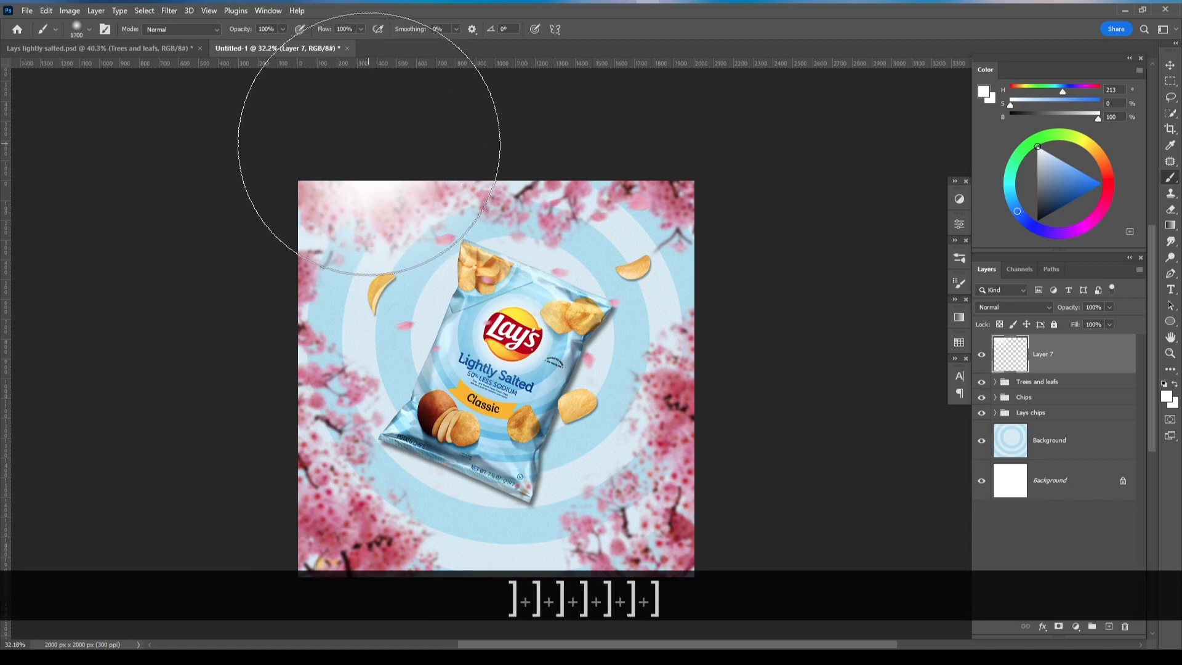
pyautogui.click(368, 143)
pyautogui.hotkey('ctrl', 'z')
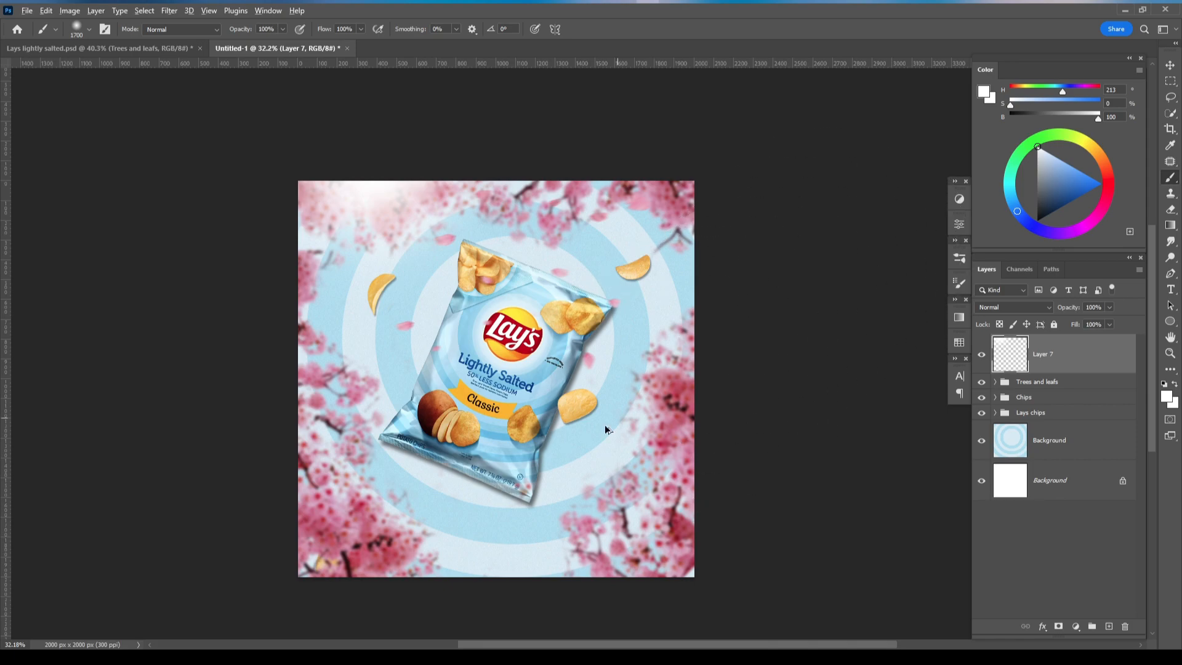
# - Add a new layer on top and stamp a merged copy of all visible layers into it
pyautogui.scroll(1, 487, 479)
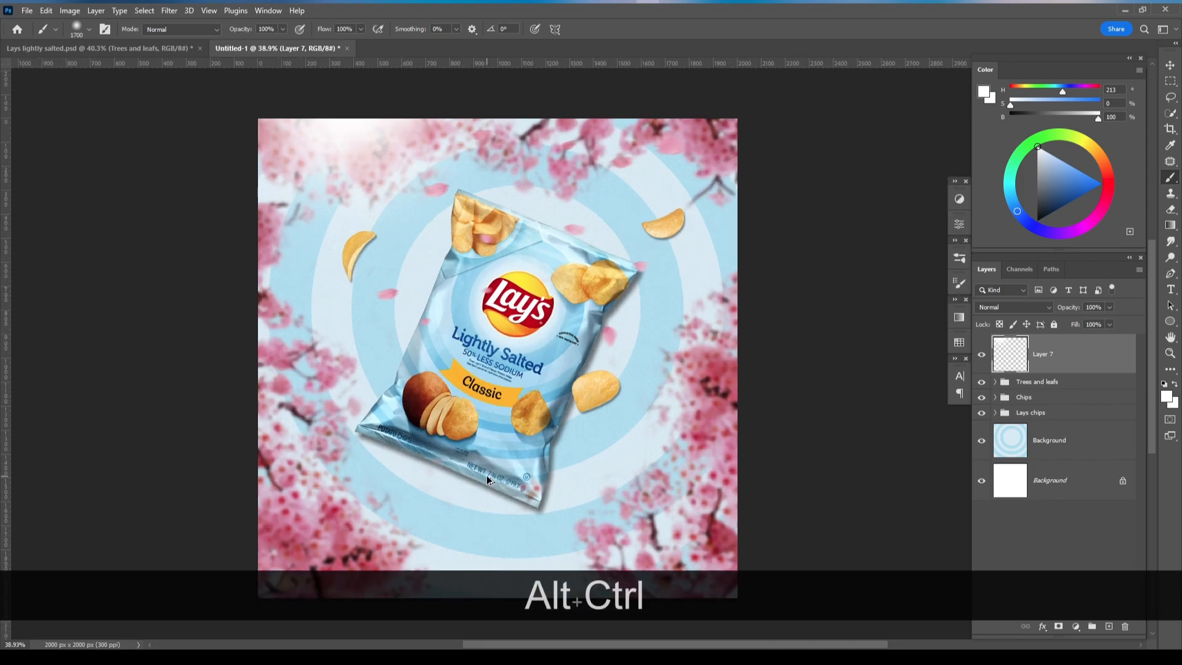
pyautogui.click(1169, 65)
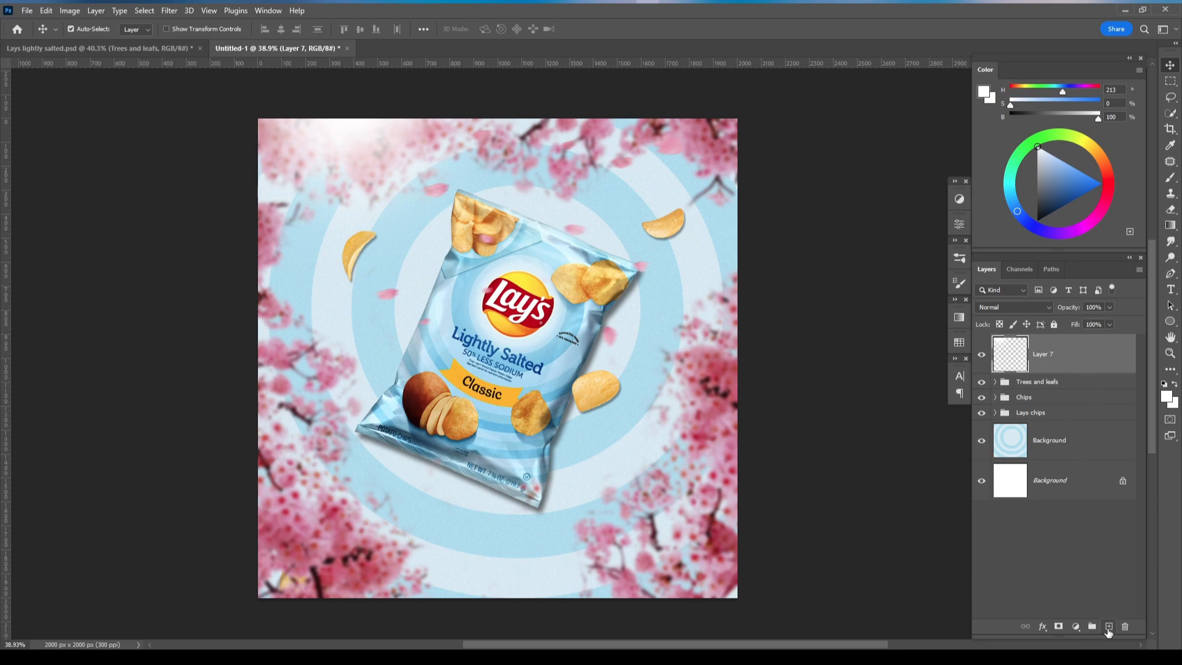
pyautogui.click(1108, 627)
pyautogui.hotkey('ctrl', 'shift')
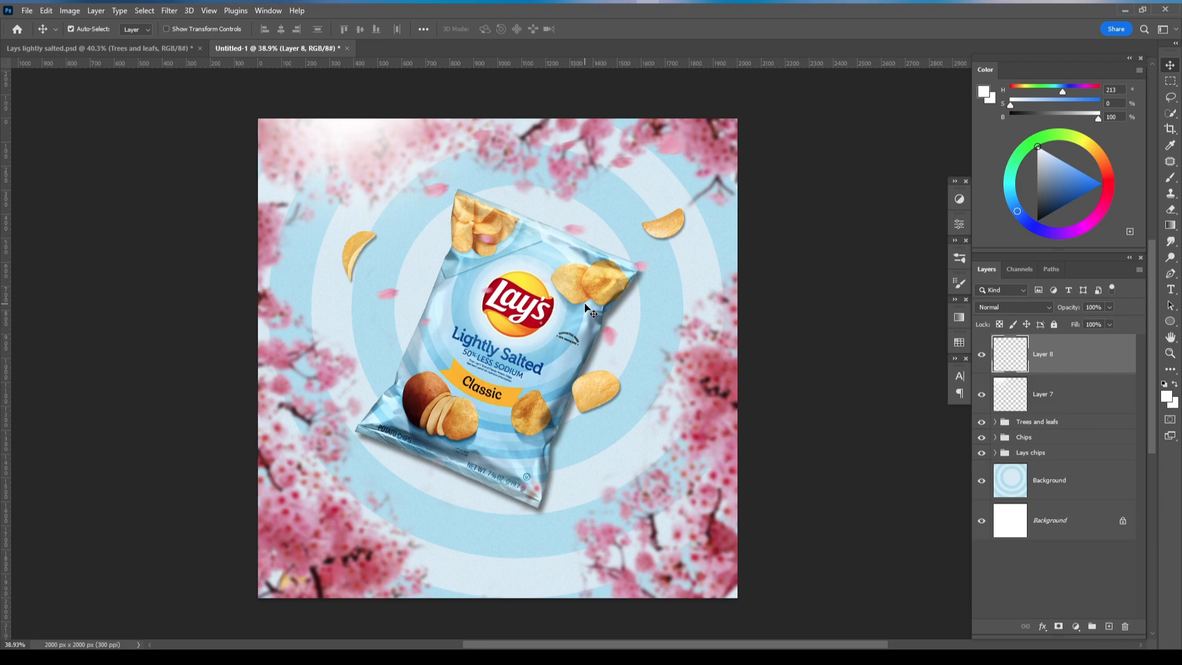
pyautogui.hotkey('ctrl', 'shift', 'alt')
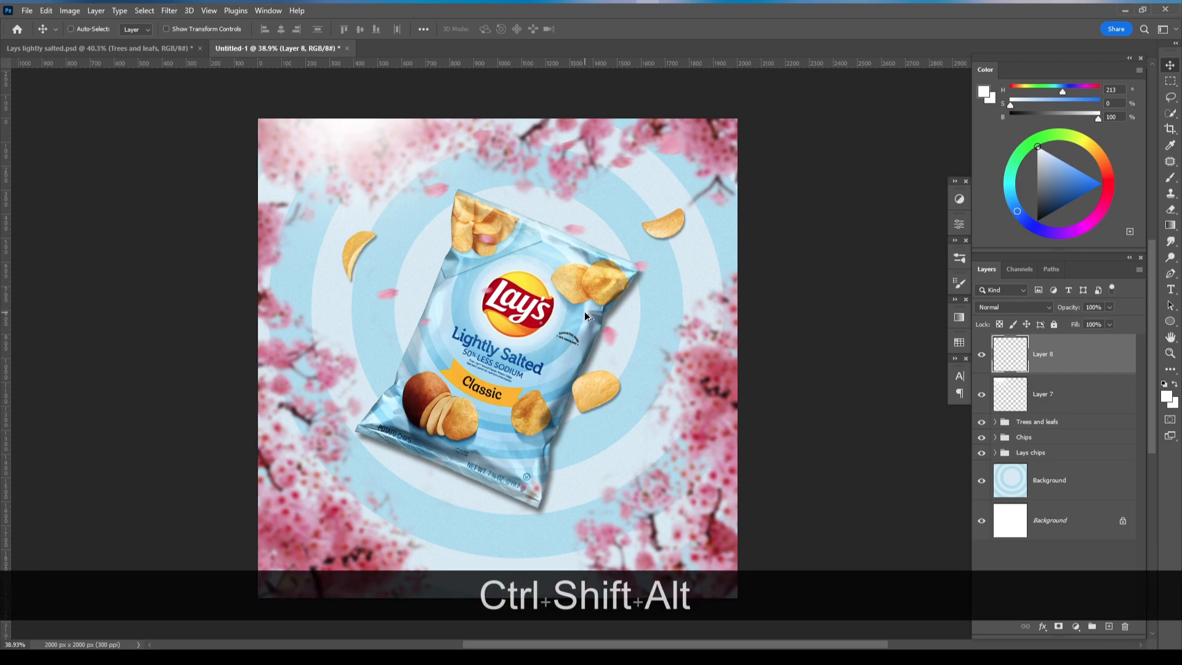
pyautogui.hotkey('ctrl', 'shift', 'alt', 'e')
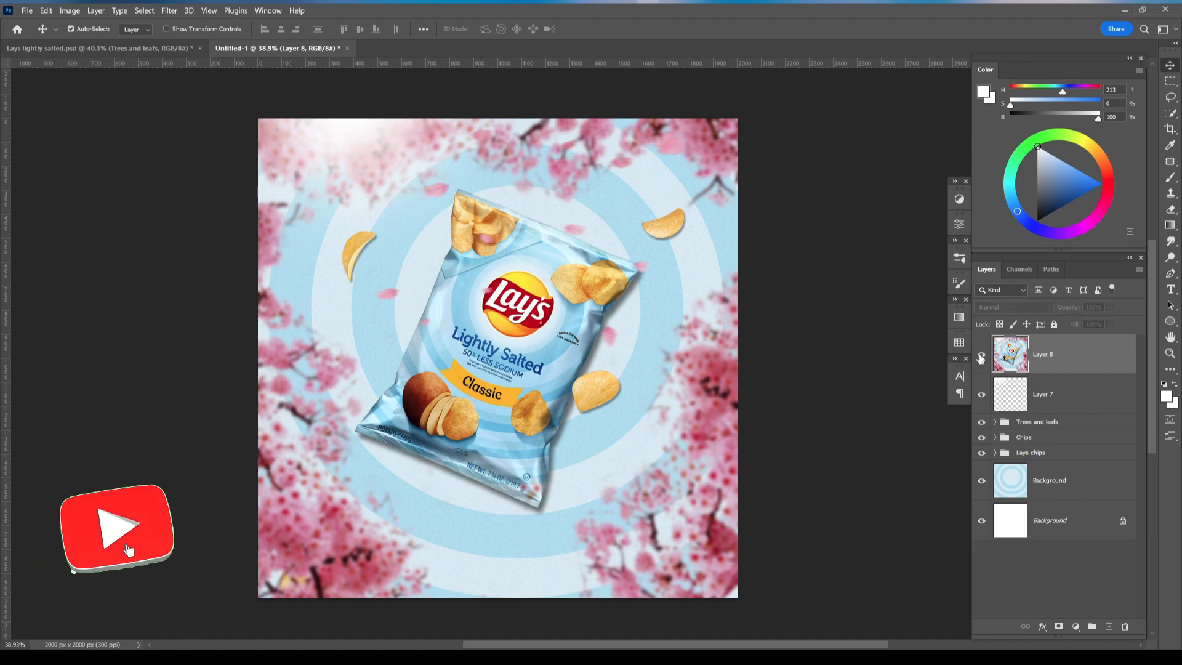
# - Apply a Gaussian Blur to the merged copy layer until the bag's small lettering turns soft
pyautogui.click(169, 11)
pyautogui.moveTo(311, 169)
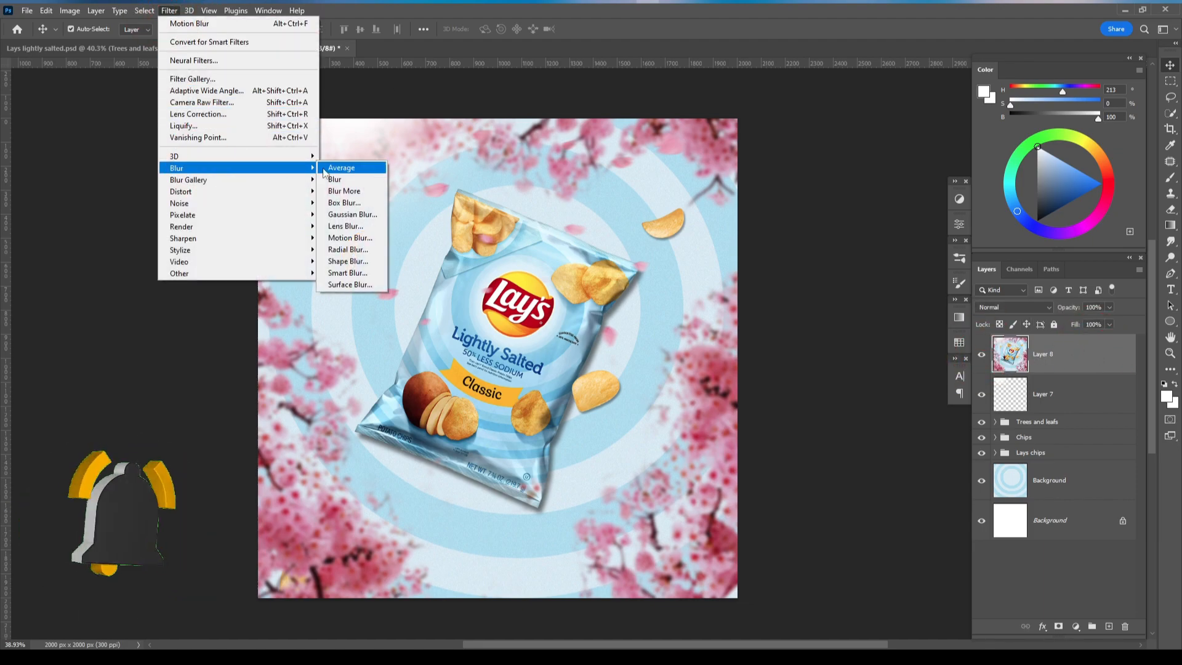
pyautogui.click(352, 214)
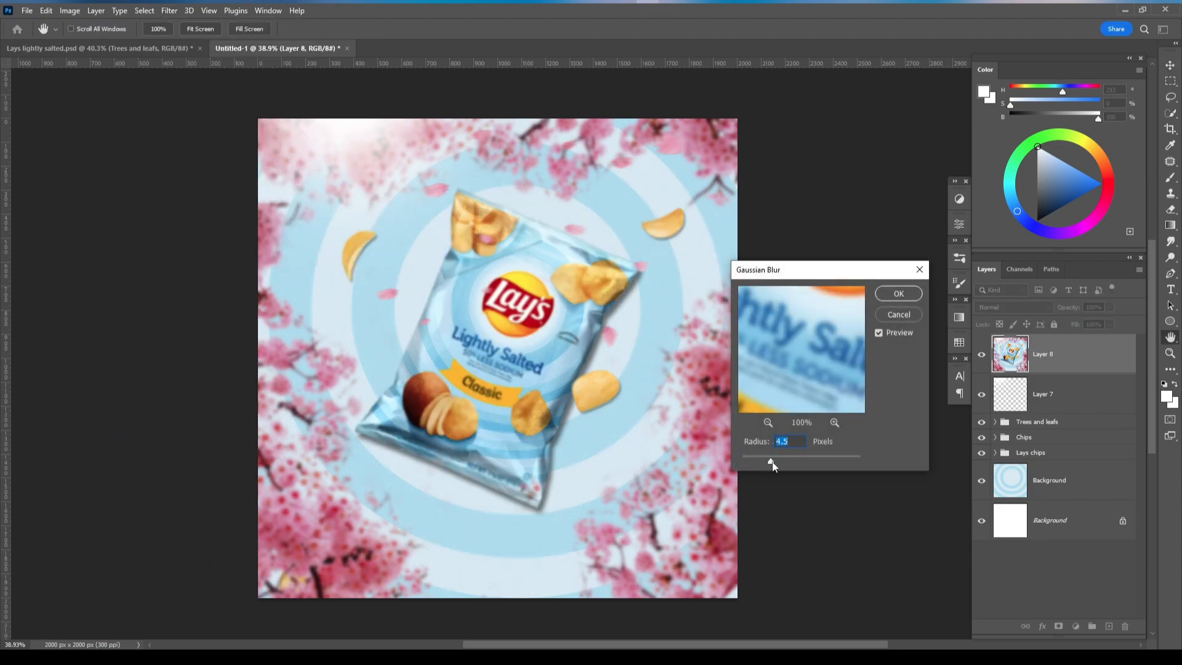
pyautogui.moveTo(777, 462); pyautogui.dragTo(780, 461)
pyautogui.click(898, 294)
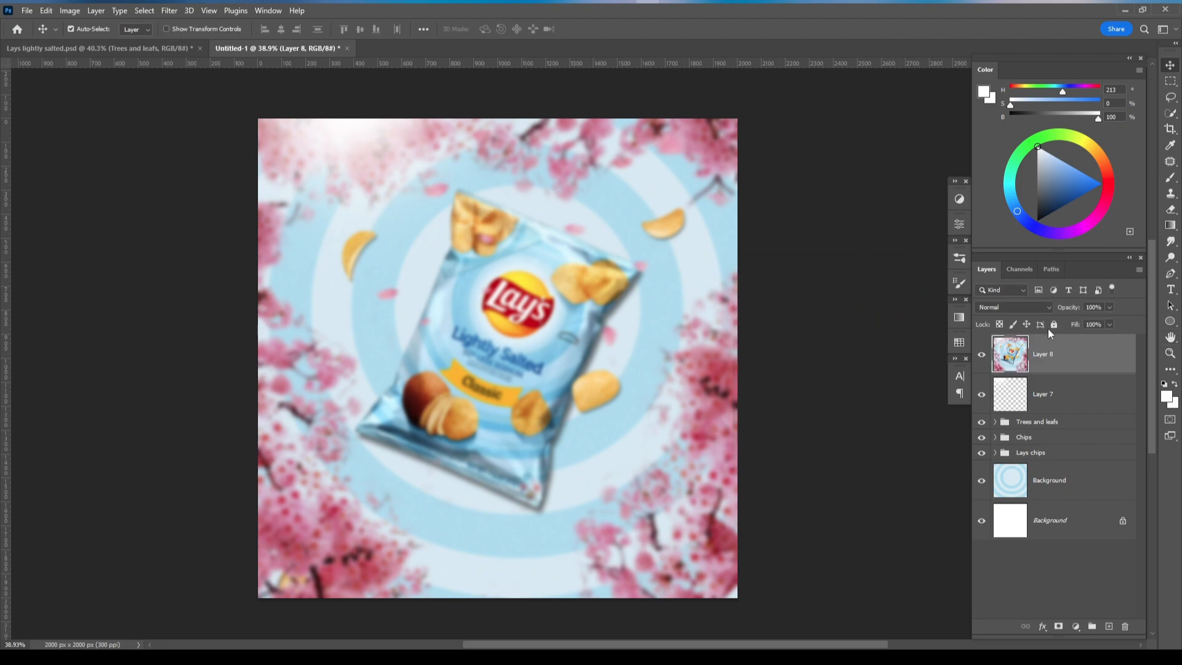
# - Brighten the blurred merged layer with Levels, setting the black input to 0, midtones to 1.05 and the white input to 223
pyautogui.hotkey('ctrl', 'l')
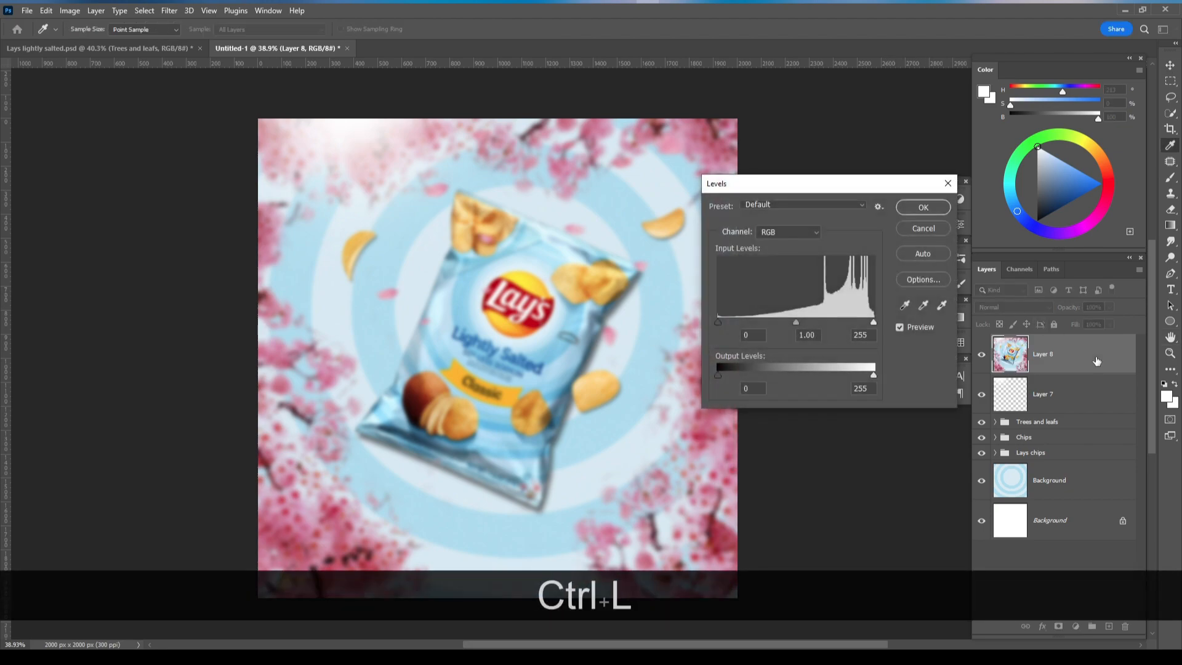
pyautogui.moveTo(799, 324); pyautogui.dragTo(798, 323)
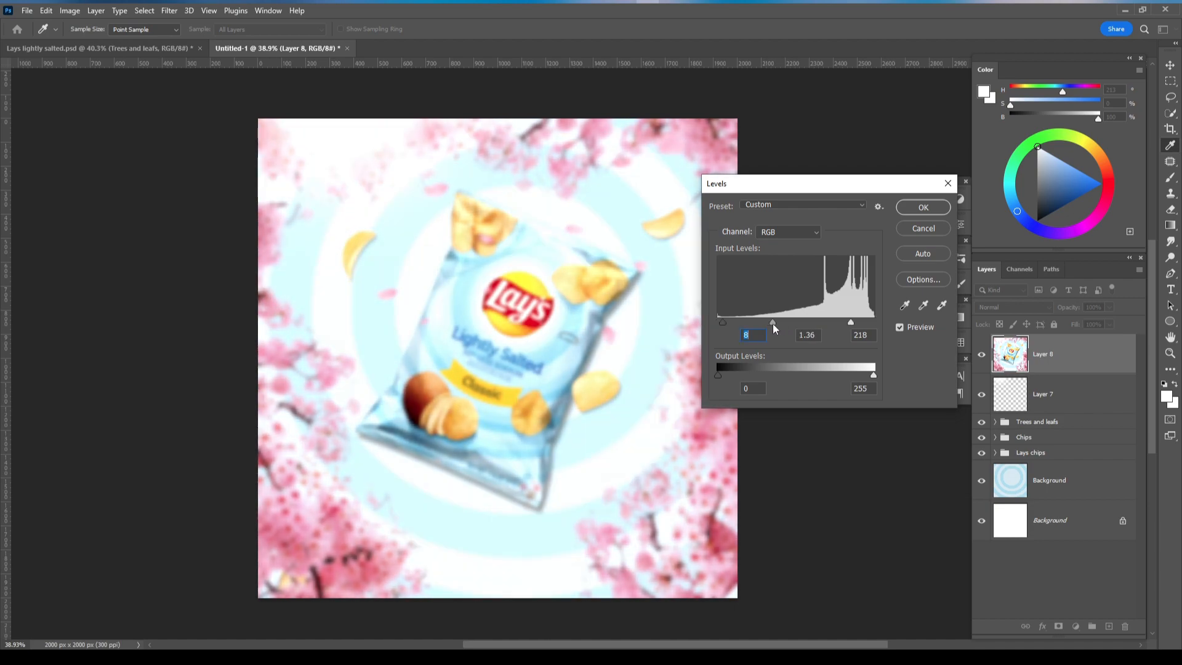
pyautogui.moveTo(773, 324); pyautogui.dragTo(778, 324)
pyautogui.moveTo(850, 322)
pyautogui.mouseDown()
pyautogui.moveTo(837, 324)
pyautogui.moveTo(855, 326)
pyautogui.mouseUp()
pyautogui.moveTo(780, 322); pyautogui.dragTo(717, 322)
pyautogui.moveTo(854, 323); pyautogui.dragTo(853, 324)
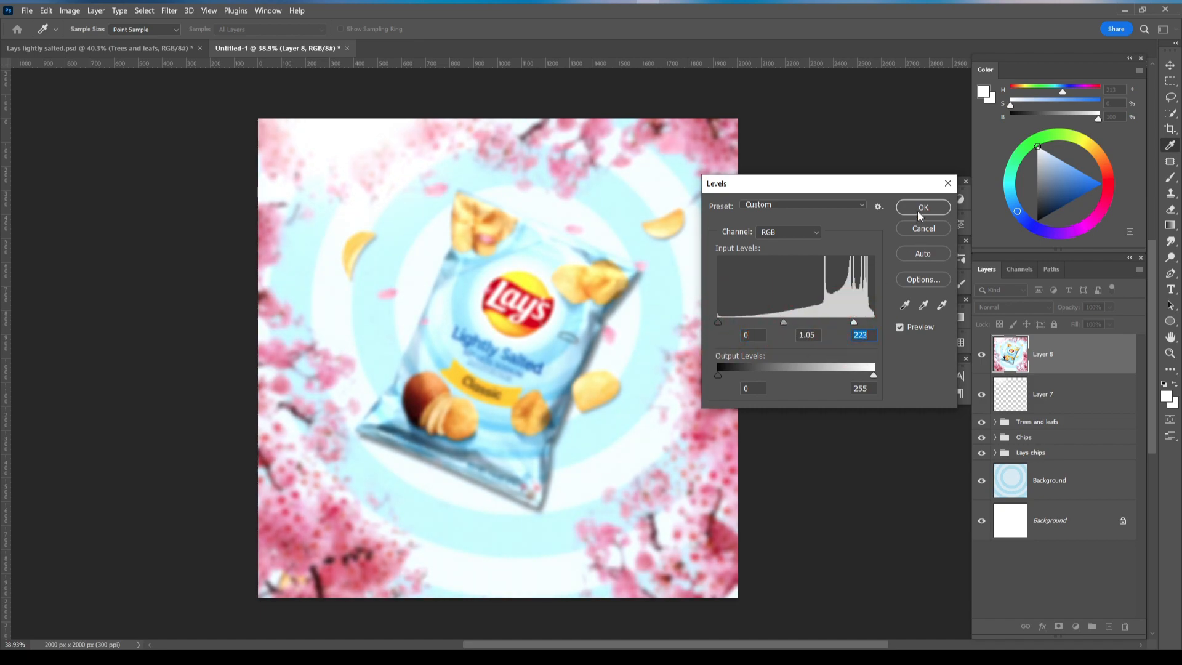
pyautogui.click(919, 210)
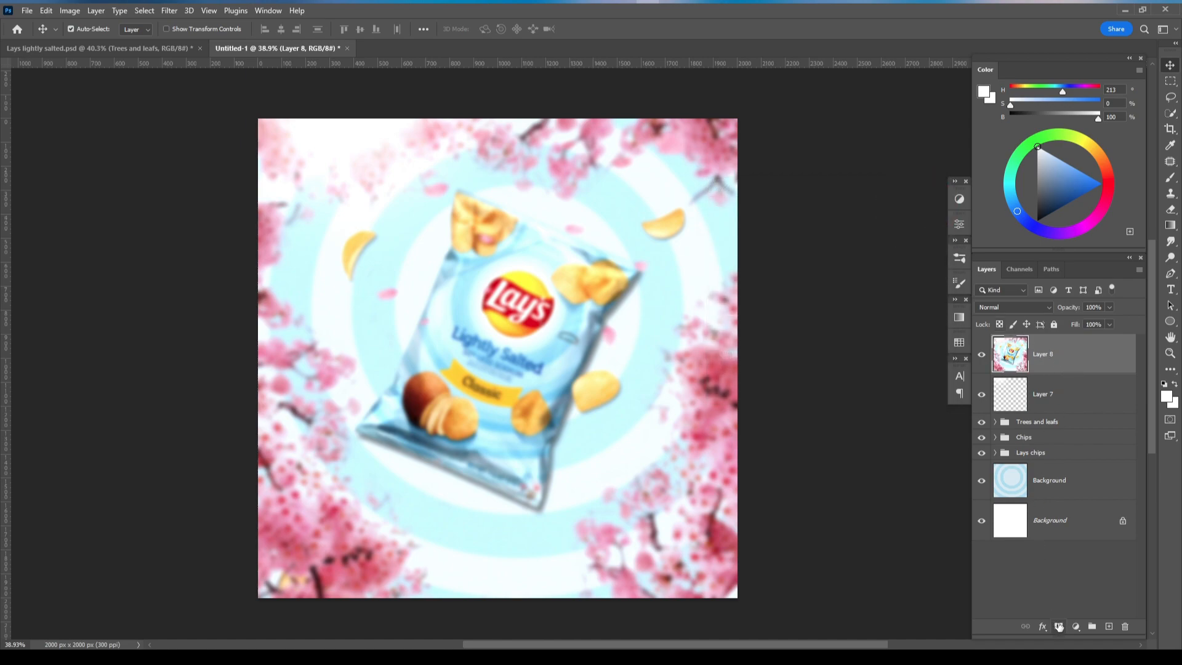
# - Blend the blurred merged layer as Soft Light at 77% opacity and compare the poster with and without it
pyautogui.click(1008, 308)
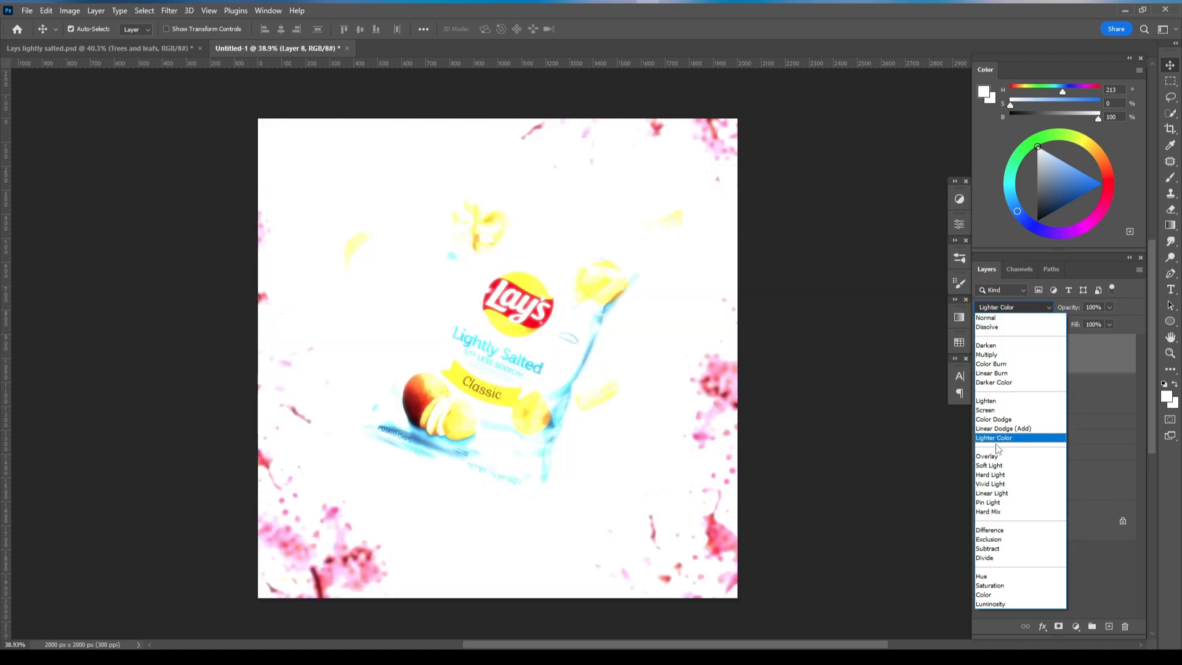
pyautogui.click(995, 467)
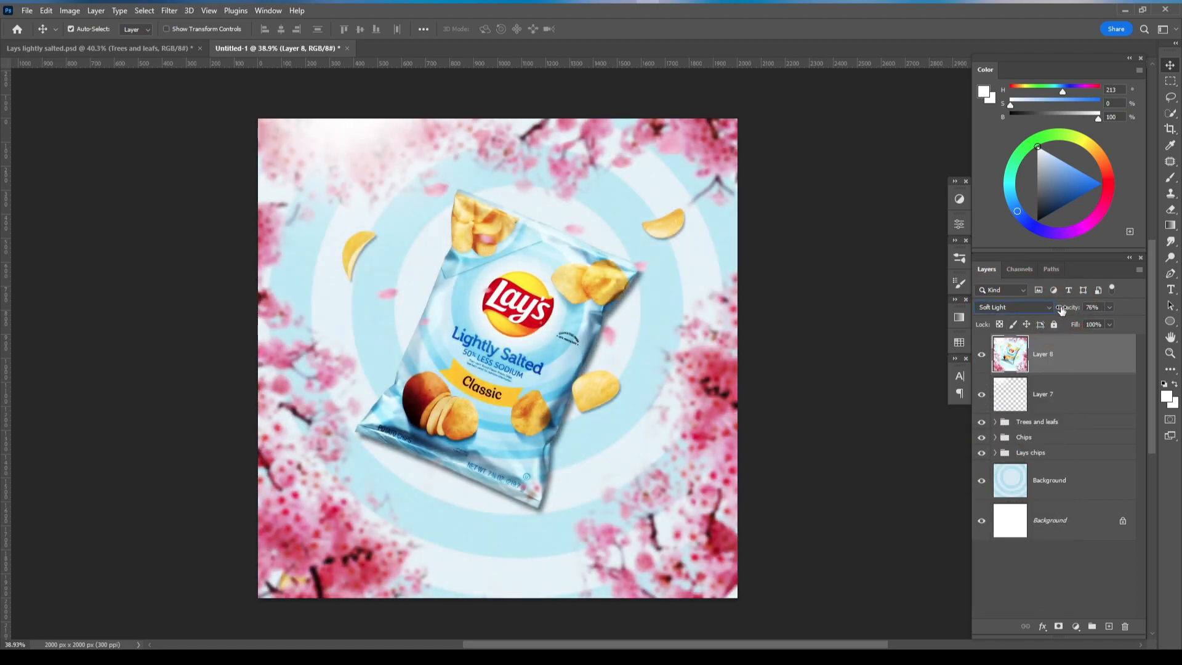
pyautogui.click(981, 355)
pyautogui.click(982, 354)
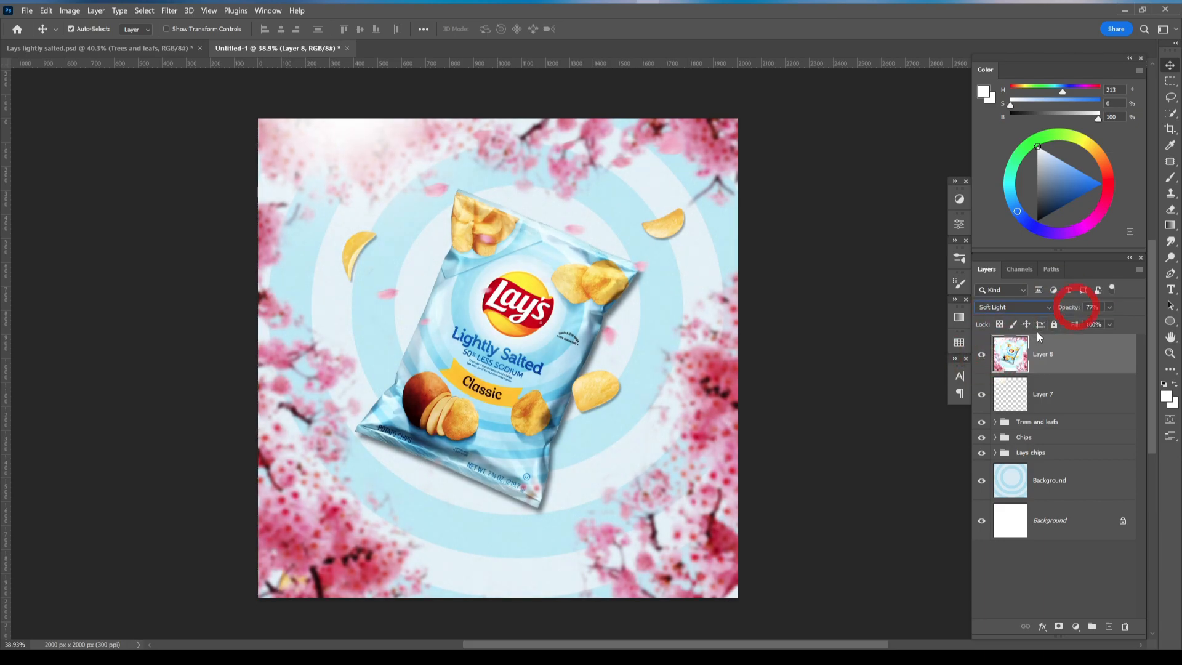
# - Add a mask to the Soft Light layer and paint out its effect along the bag's right and bottom edges with a small black brush
pyautogui.click(1060, 626)
pyautogui.press('b')
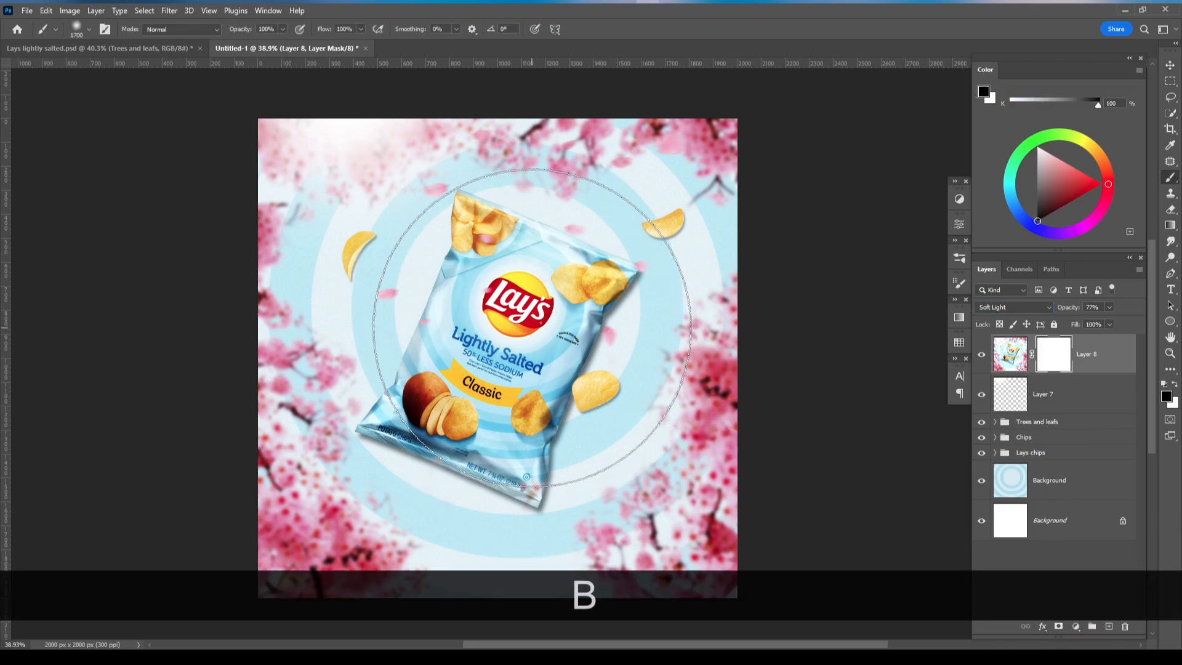
pyautogui.press('[')
pyautogui.press('[')
pyautogui.press('[')
pyautogui.press('[')
pyautogui.press('[')
pyautogui.press('[')
pyautogui.press('[')
pyautogui.press('[')
pyautogui.press('[')
pyautogui.press('[')
pyautogui.press('[')
pyautogui.press('[')
pyautogui.press('[')
pyautogui.press('[')
pyautogui.press('[')
pyautogui.press('[')
pyautogui.press('[')
pyautogui.moveTo(533, 469)
pyautogui.mouseDown()
pyautogui.moveTo(562, 367)
pyautogui.moveTo(589, 387)
pyautogui.moveTo(535, 481)
pyautogui.mouseUp()
pyautogui.hotkey('ctrl', 'z')
pyautogui.scroll(5, 590, 368)
pyautogui.press('[')
pyautogui.press('[')
pyautogui.press('[')
pyautogui.press('[')
pyautogui.press('[')
pyautogui.moveTo(602, 278); pyautogui.dragTo(527, 488)
pyautogui.press('[')
pyautogui.press('[')
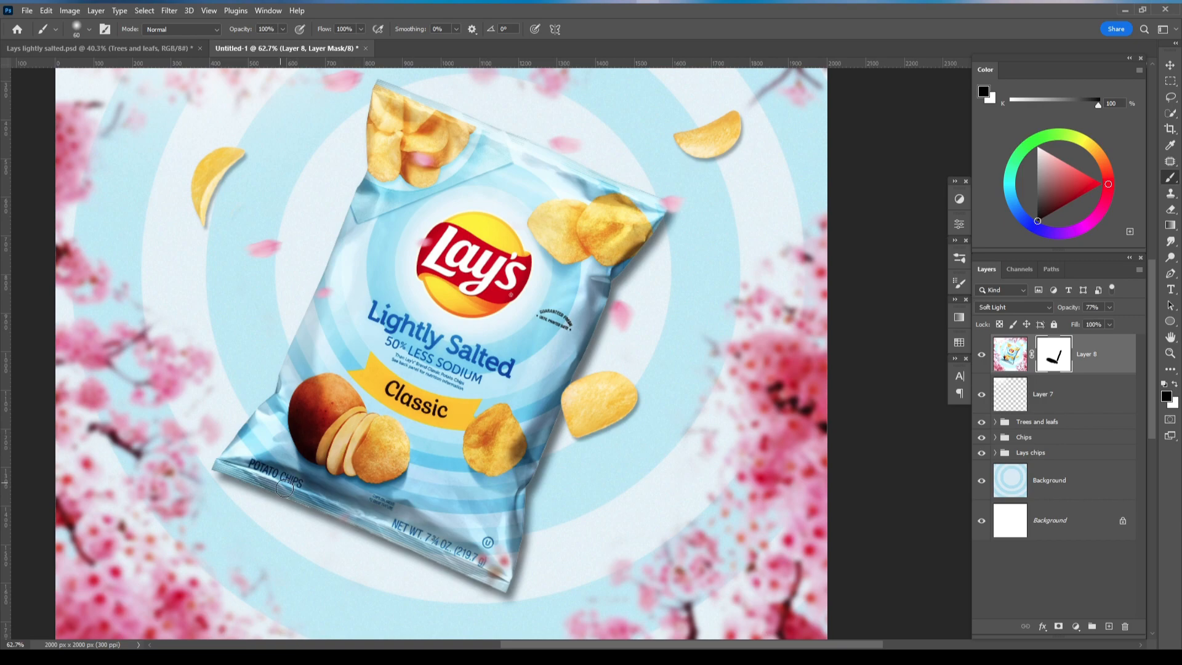
pyautogui.press('[')
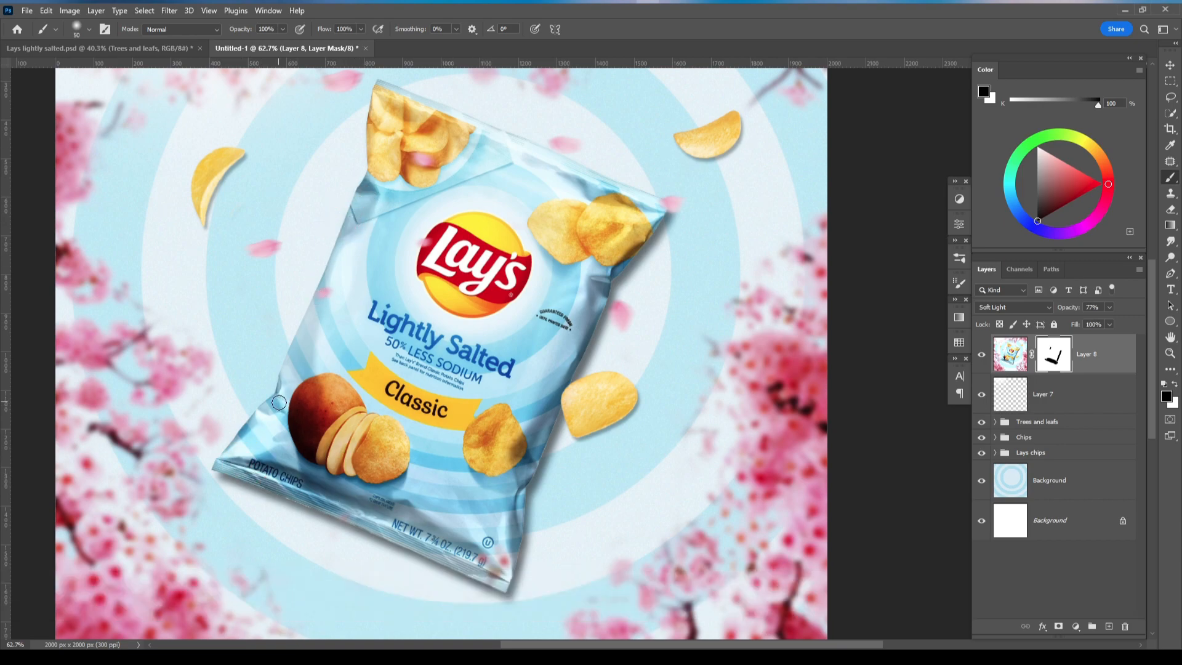
# - Try masking the Soft Light effect off the bag's logo and label with a larger black brush, and undo it
pyautogui.press(']')
pyautogui.press(']')
pyautogui.press(']')
pyautogui.press(']')
pyautogui.press(']')
pyautogui.press(']')
pyautogui.press(']')
pyautogui.press(']')
pyautogui.press(']')
pyautogui.press(']')
pyautogui.press(']')
pyautogui.press(']')
pyautogui.press(']')
pyautogui.click(470, 258)
pyautogui.press('[')
pyautogui.press('[')
pyautogui.press('[')
pyautogui.click(419, 400)
pyautogui.scroll(1, 545, 364)
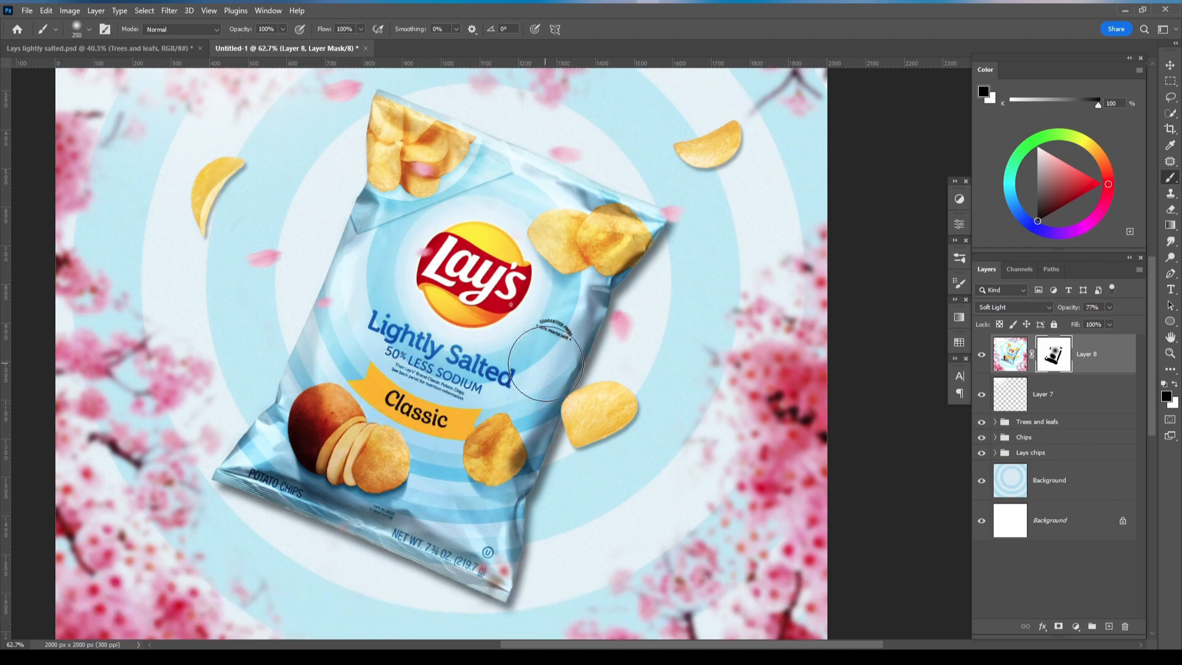
pyautogui.scroll(-5, 545, 364)
pyautogui.hotkey('ctrl', 'z')
# - Lower the opacity of Layer 7 to soften the white glow in the poster's upper-left corner
pyautogui.scroll(3, 508, 493)
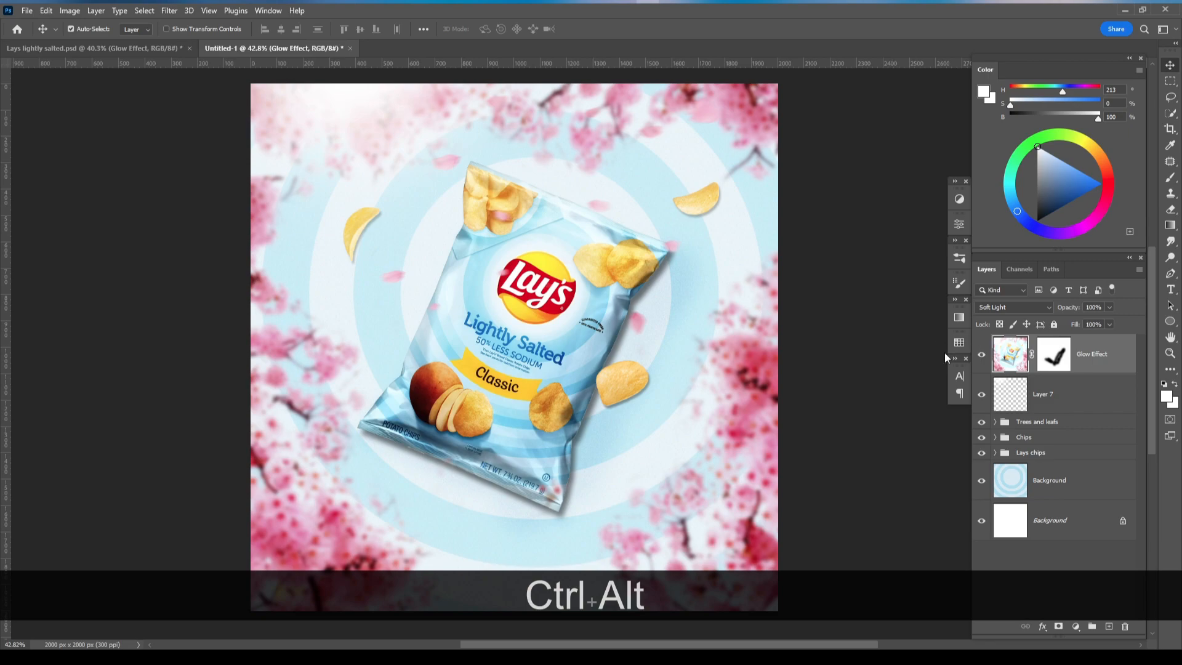
pyautogui.scroll(-1, 752, 391)
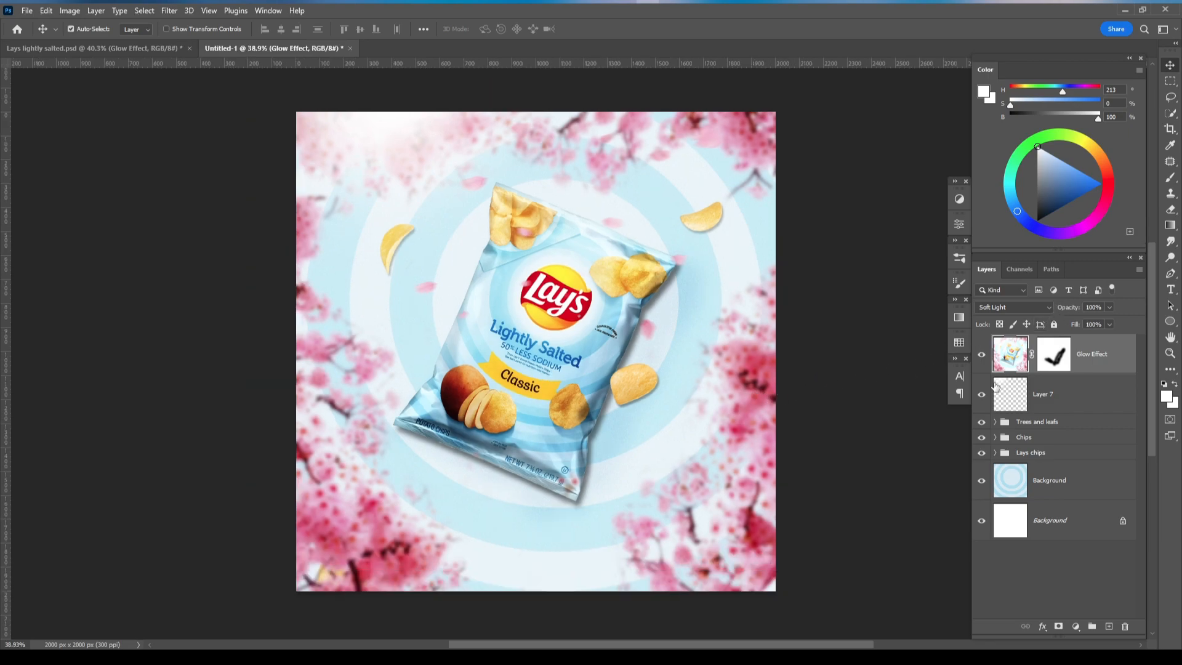
pyautogui.click(1019, 393)
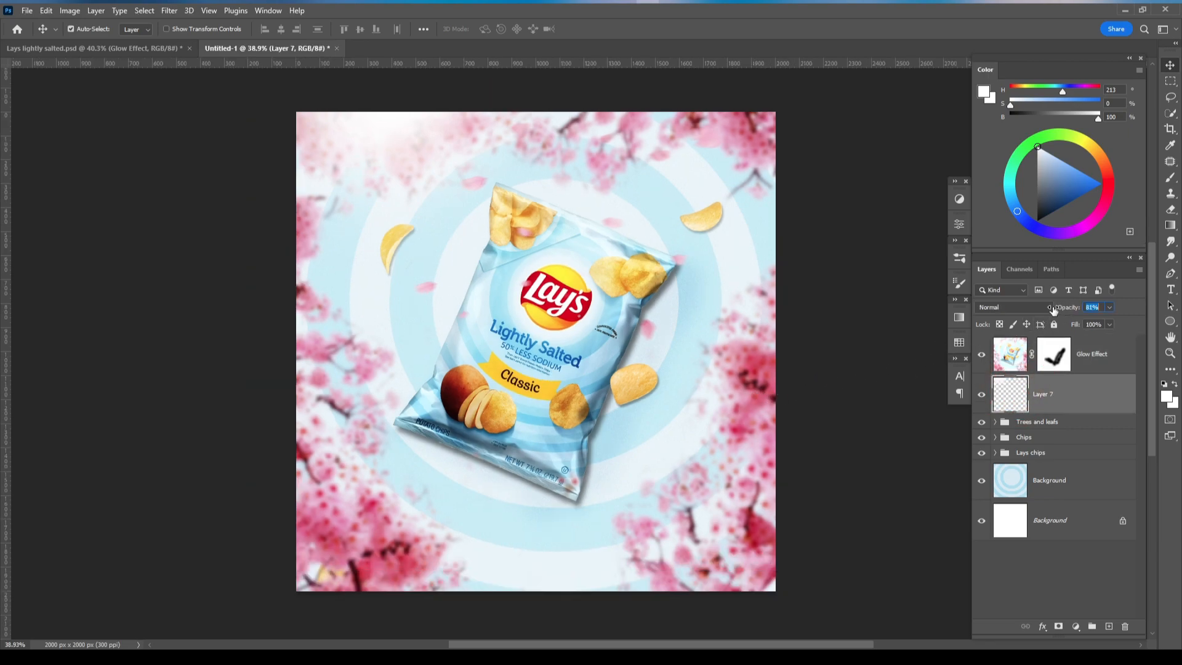
pyautogui.moveTo(1053, 310); pyautogui.dragTo(1052, 309)
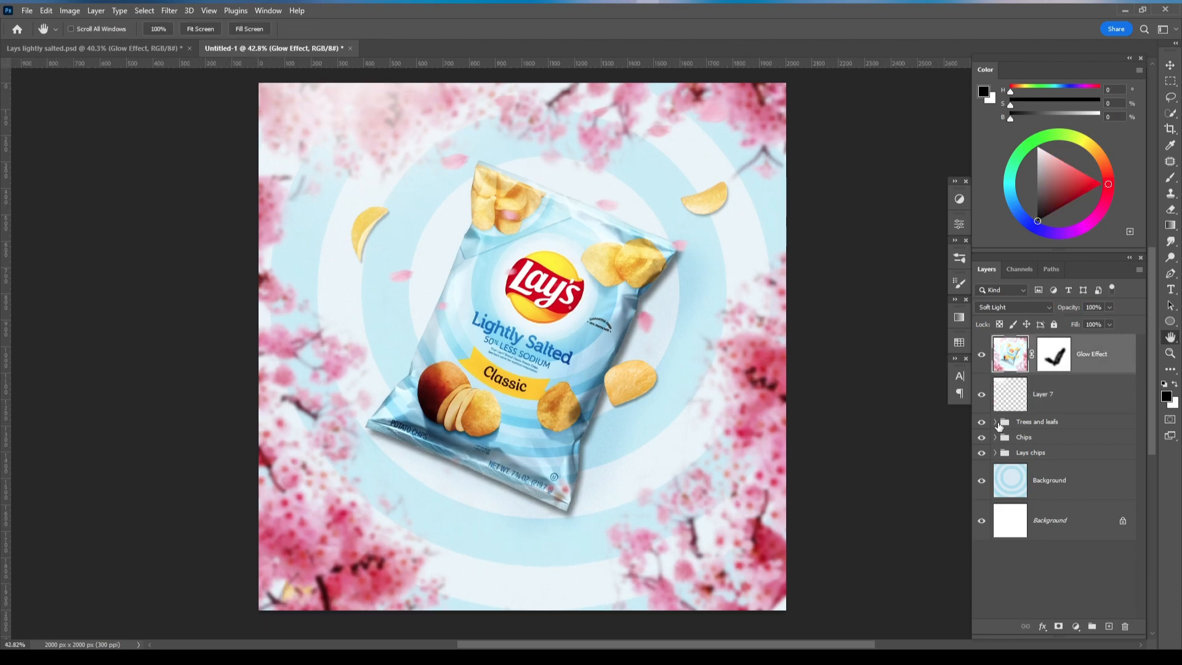
# - Darken the blossom layer in the Trees and leafs group with Levels, using midtones 0.71 and output white 165
pyautogui.click(994, 421)
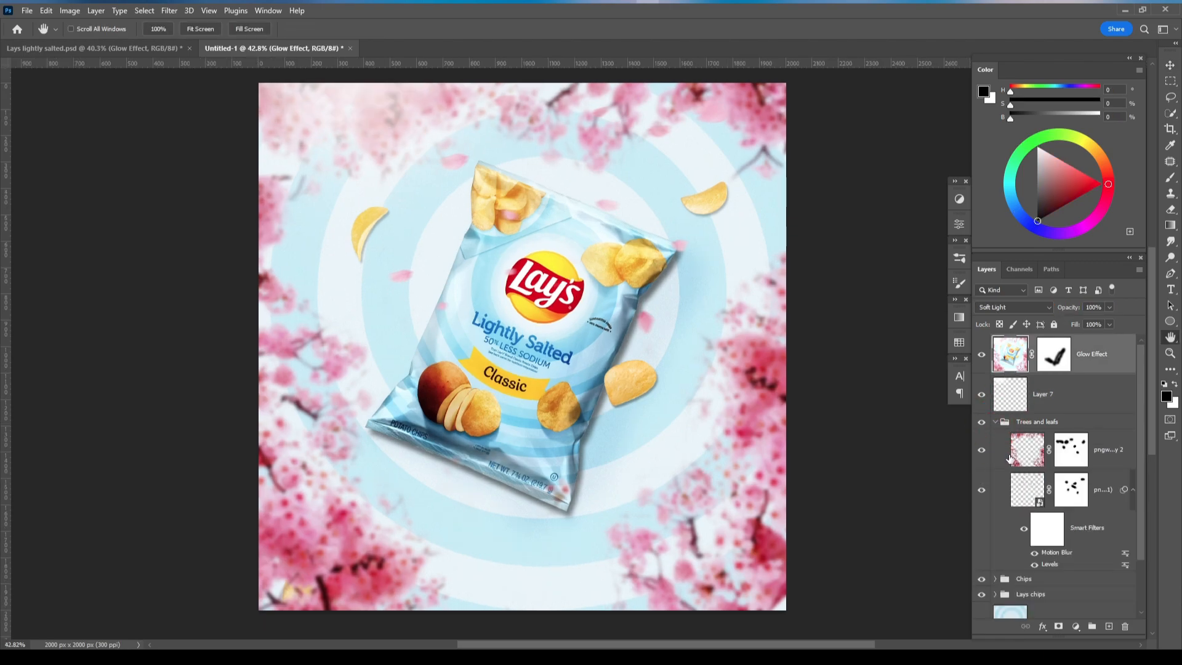
pyautogui.click(1022, 455)
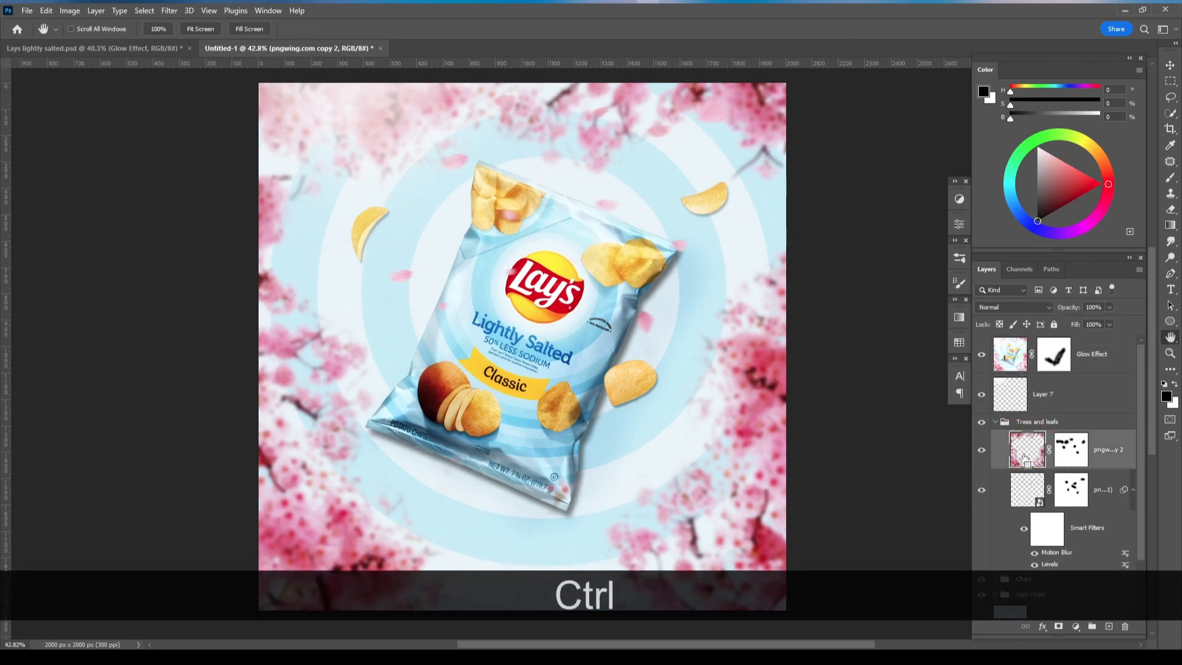
pyautogui.hotkey('ctrl', 'l')
pyautogui.moveTo(872, 375); pyautogui.dragTo(820, 376)
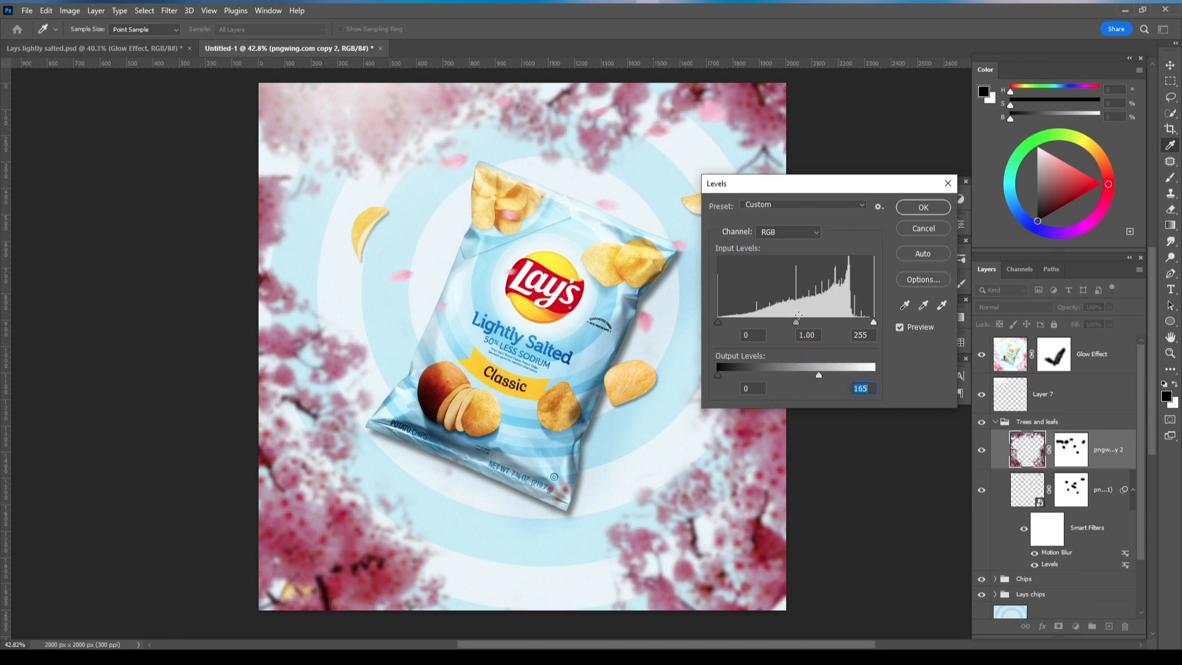
pyautogui.moveTo(793, 321); pyautogui.dragTo(864, 323)
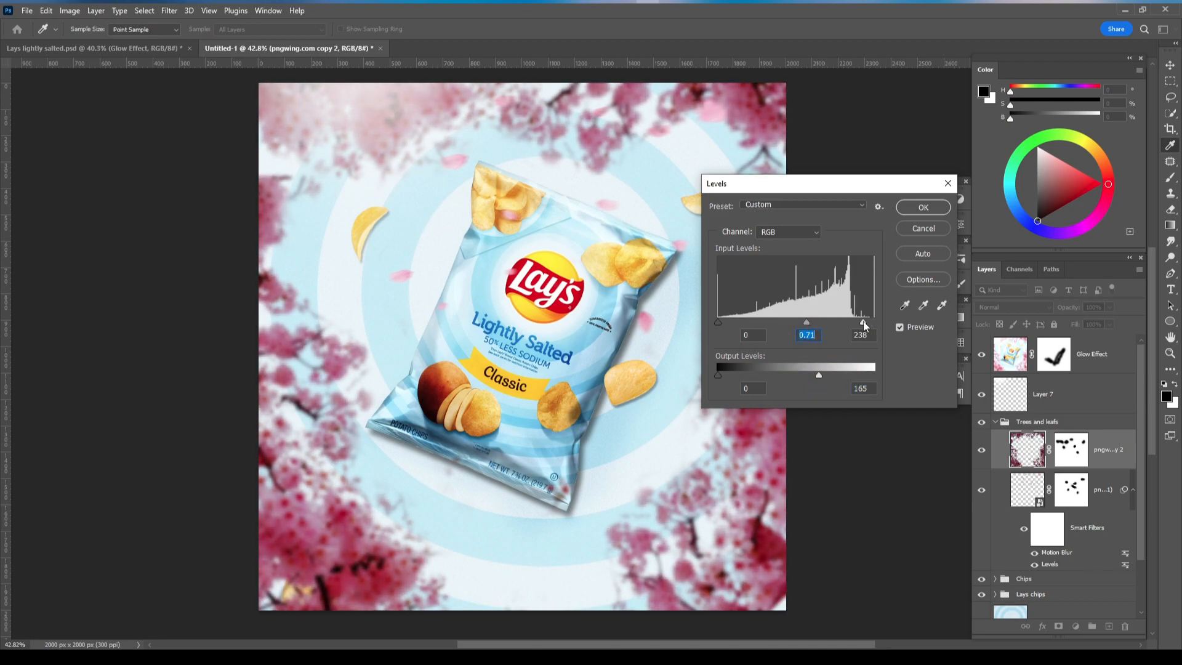
pyautogui.click(923, 208)
# - Deepen the blue ringed Background layer with Levels, using black input 18, midtones 0.69 and output white 237
pyautogui.scroll(-2, 1035, 565)
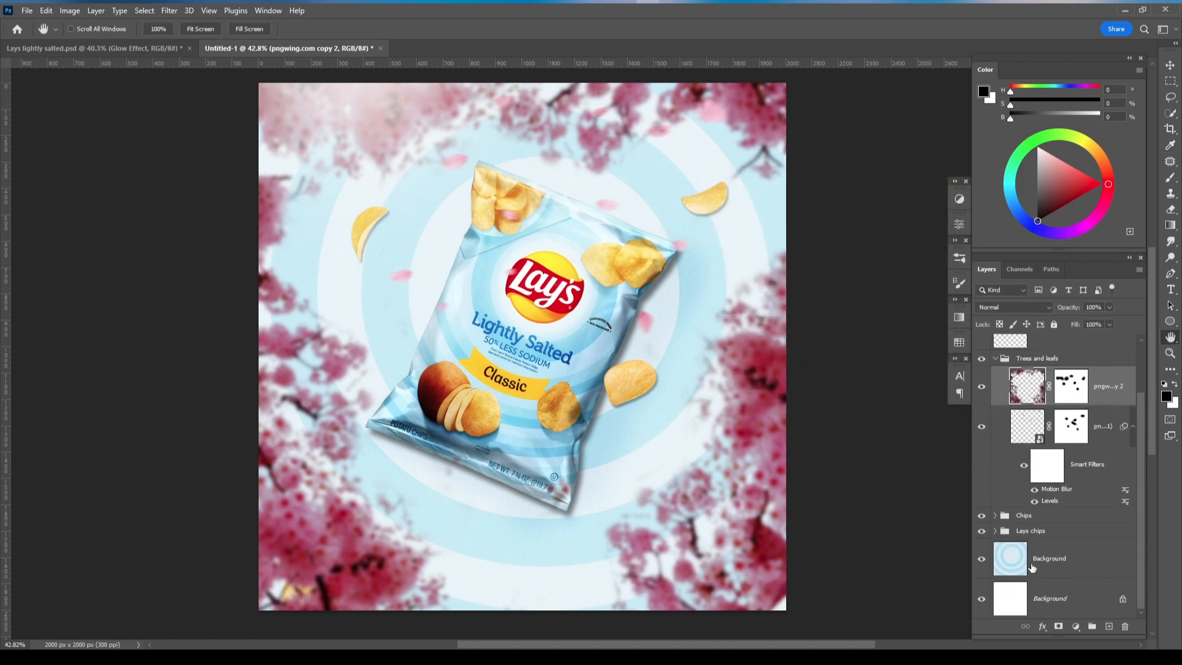
pyautogui.click(1034, 565)
pyautogui.hotkey('ctrl', 'l')
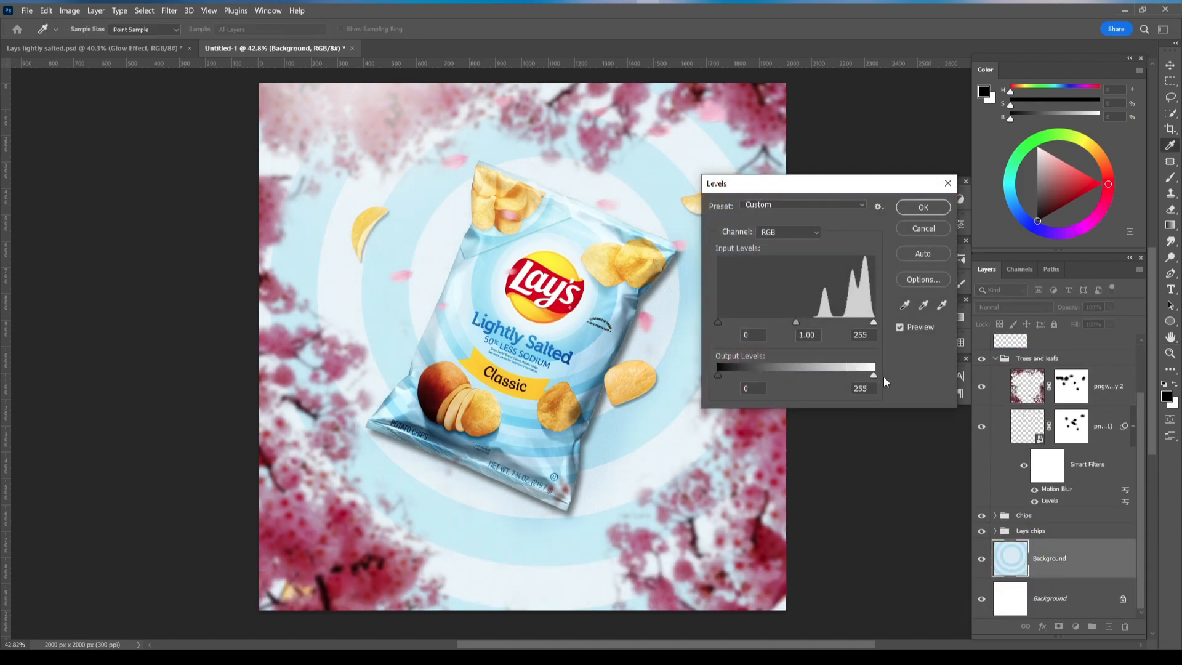
pyautogui.moveTo(809, 321); pyautogui.dragTo(885, 324)
pyautogui.moveTo(718, 322); pyautogui.dragTo(736, 321)
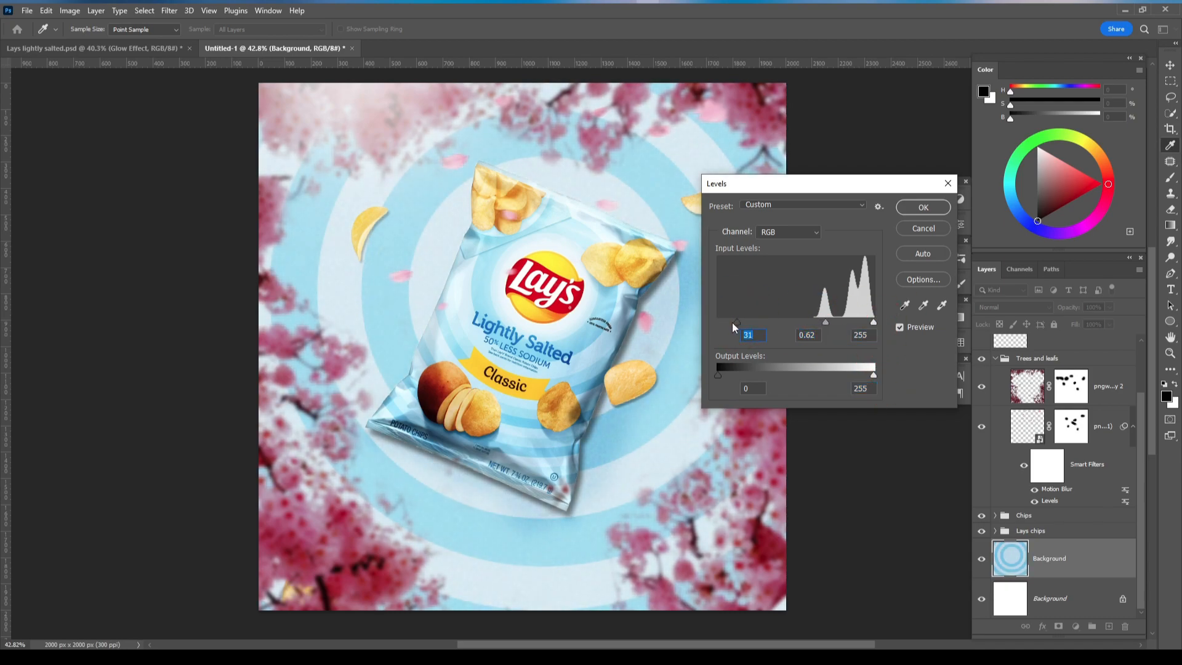
pyautogui.click(817, 321)
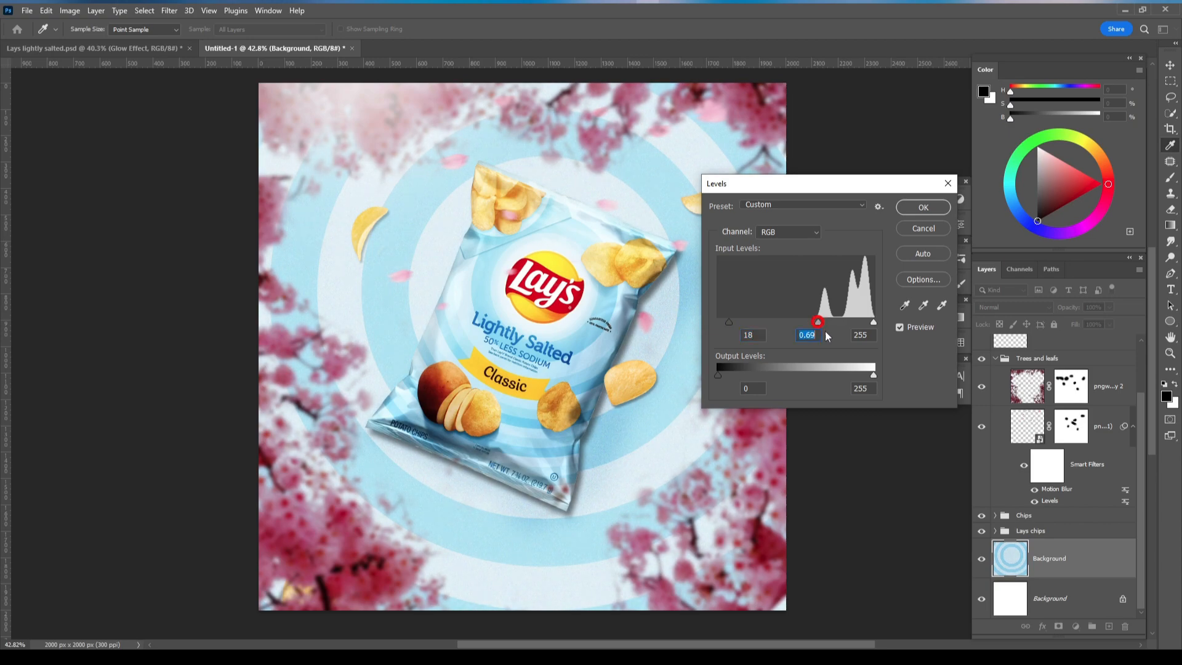
pyautogui.moveTo(865, 369)
pyautogui.mouseDown()
pyautogui.moveTo(844, 374)
pyautogui.moveTo(873, 370)
pyautogui.moveTo(861, 372)
pyautogui.mouseUp()
pyautogui.click(857, 374)
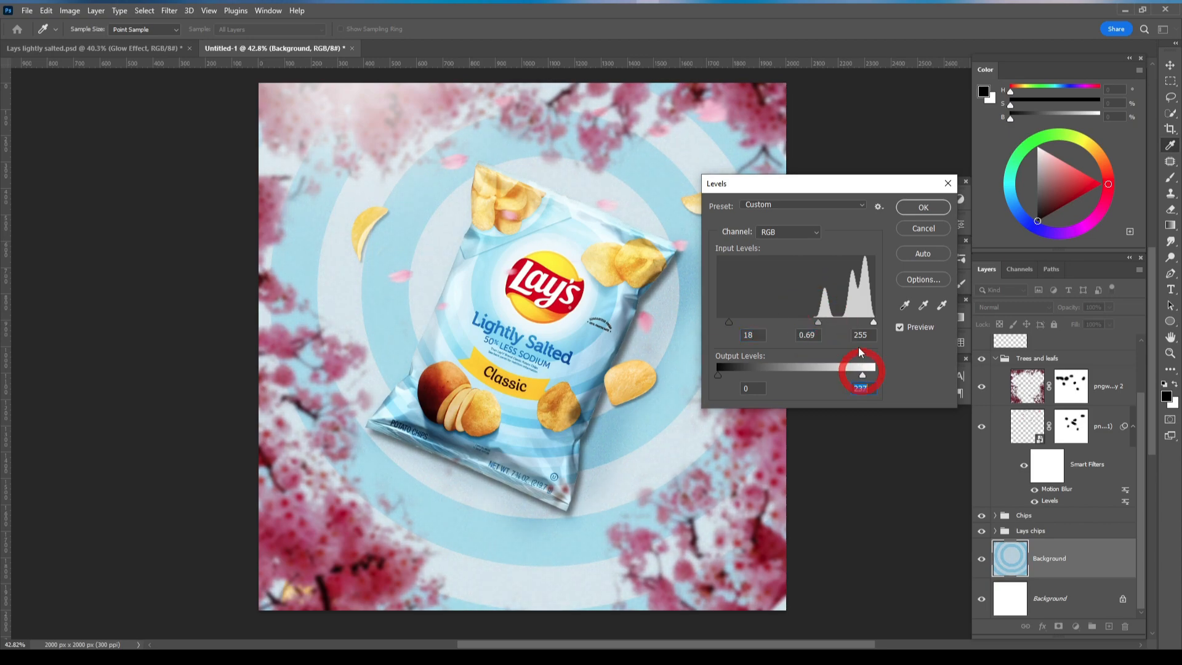
pyautogui.click(923, 207)
# - Readjust the blossom layer with Levels, setting midtones to 1.15 and output white to 217 and lowering the white input
pyautogui.scroll(1, 1021, 549)
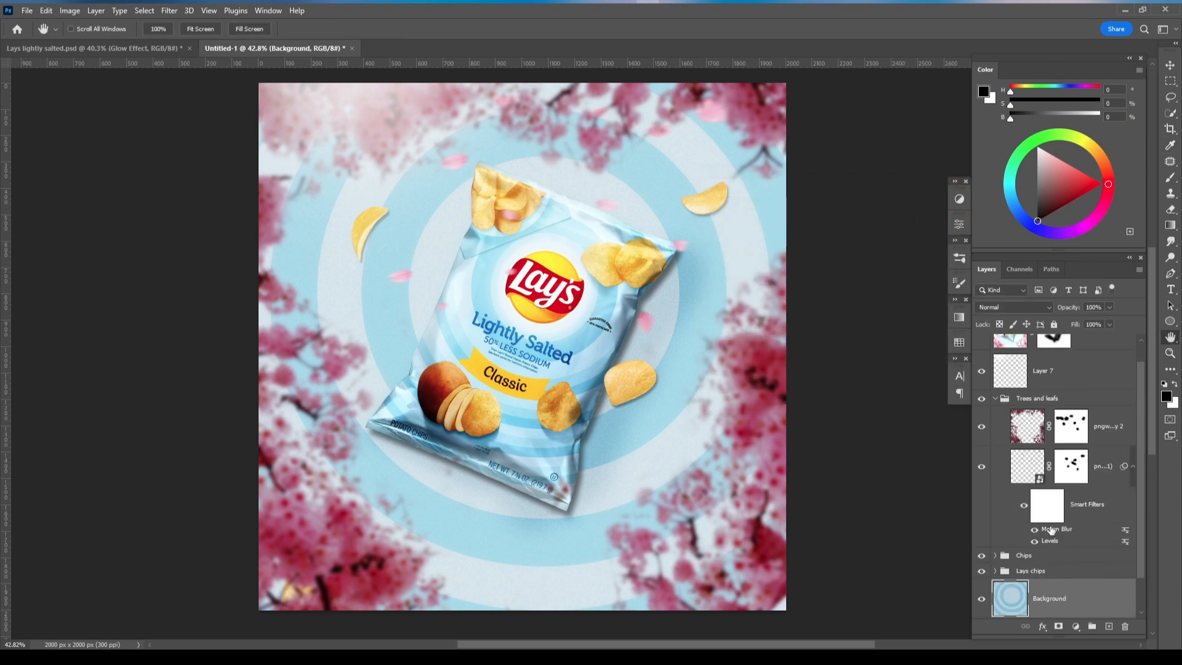
pyautogui.scroll(-1, 1056, 501)
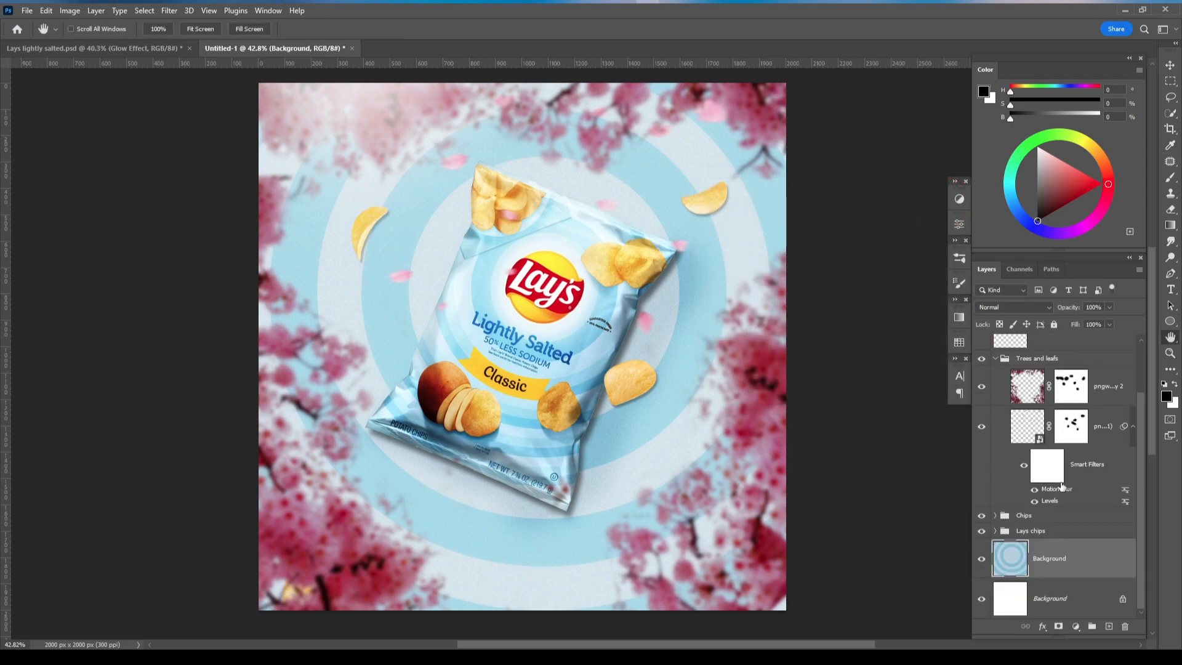
pyautogui.click(1114, 387)
pyautogui.hotkey('ctrl', 'l')
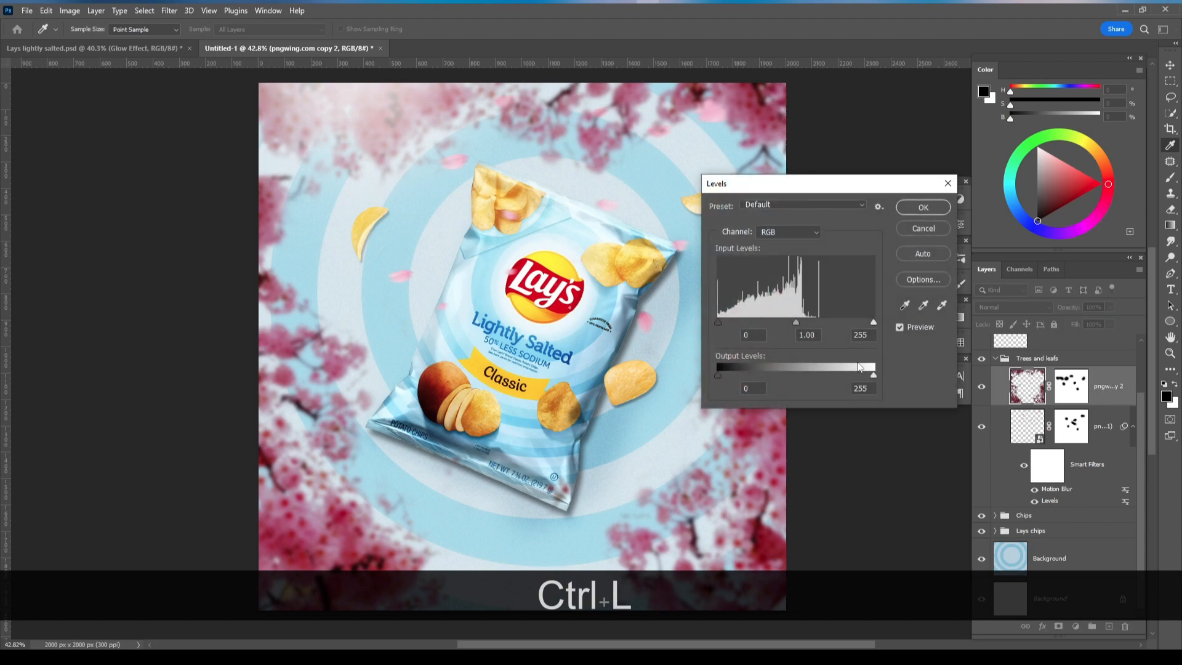
pyautogui.moveTo(873, 375); pyautogui.dragTo(848, 375)
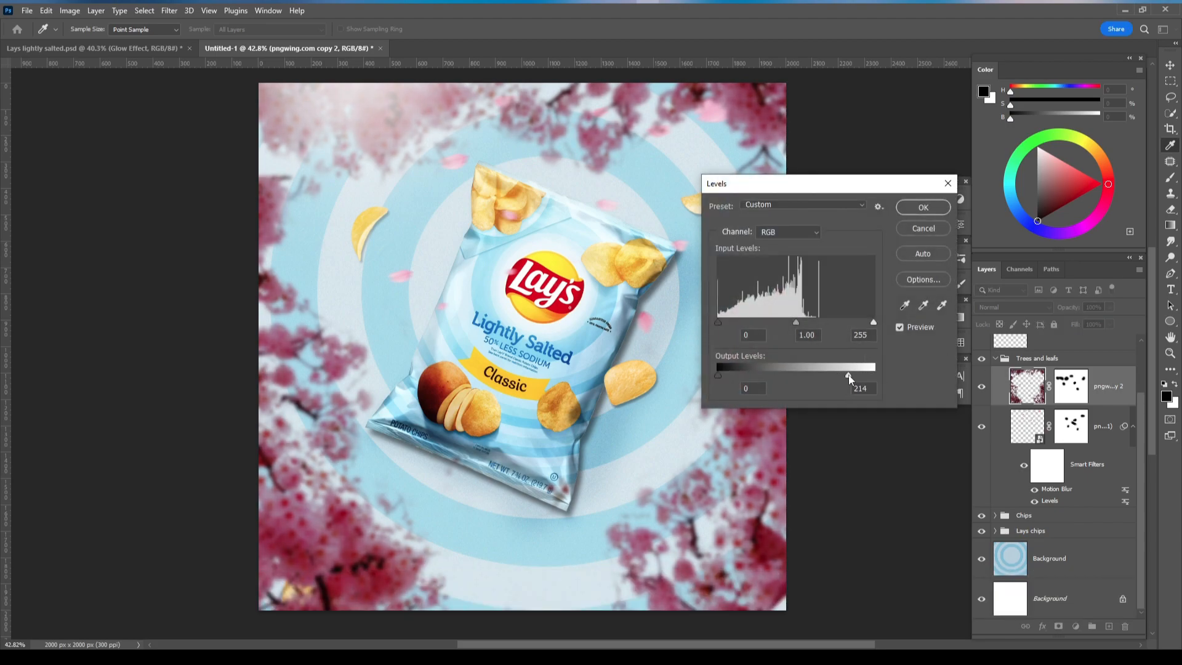
pyautogui.moveTo(796, 321); pyautogui.dragTo(783, 321)
pyautogui.moveTo(872, 323); pyautogui.dragTo(848, 323)
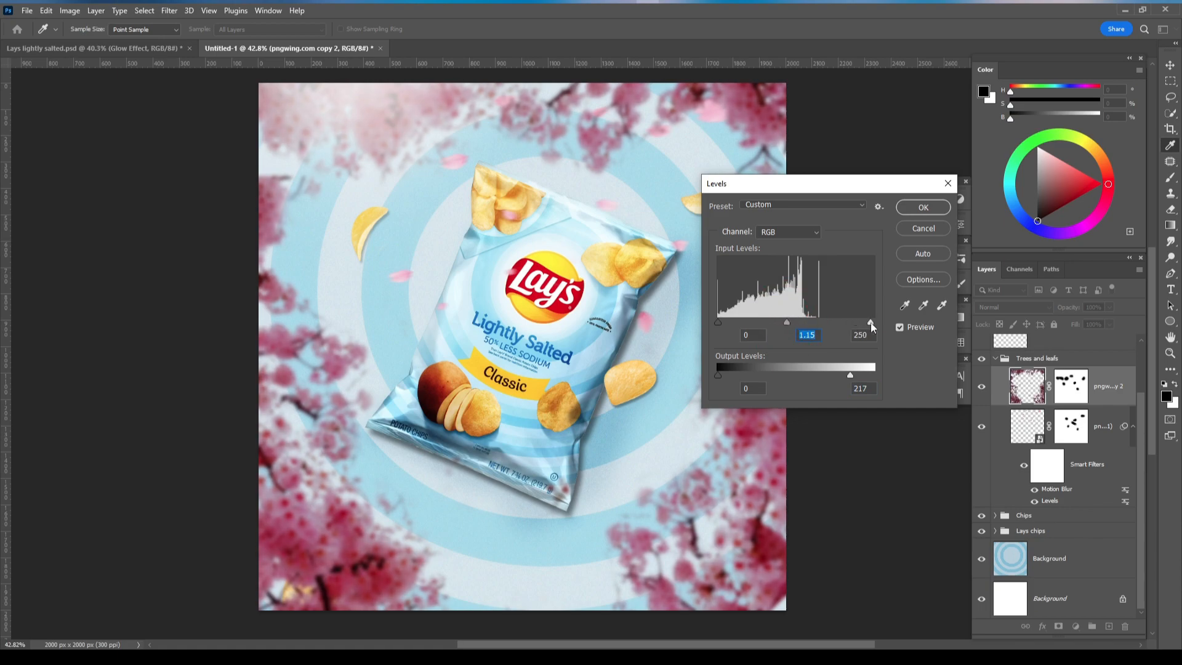